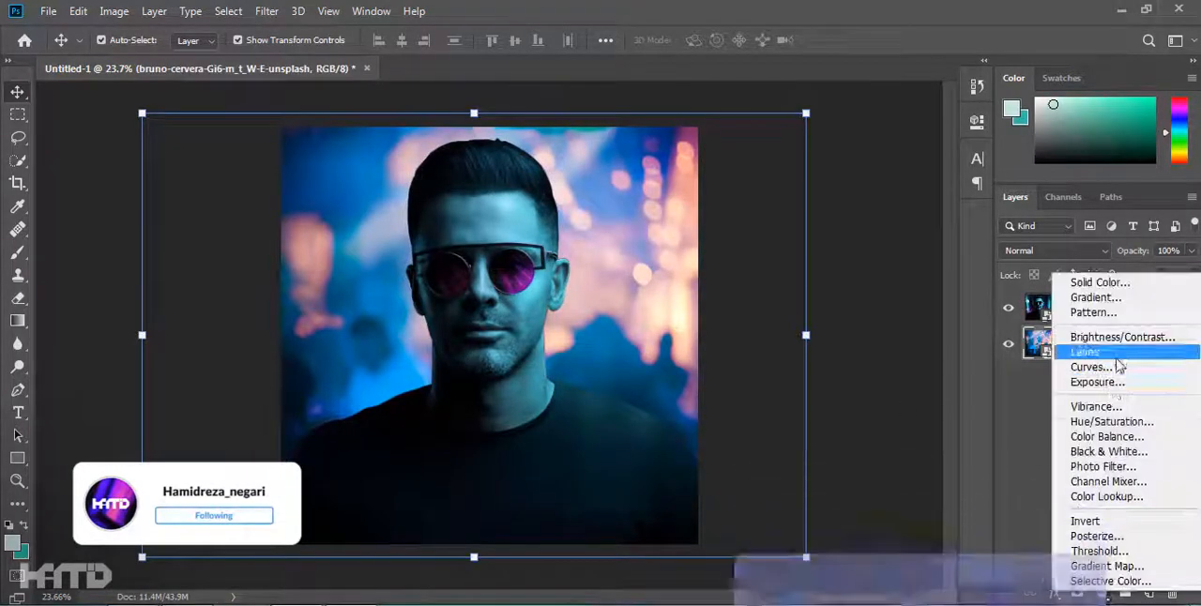
Discard the Color Balance adjustment and delete the pasted bokeh photo layer beneath the masked portrait.
click(1098, 373)
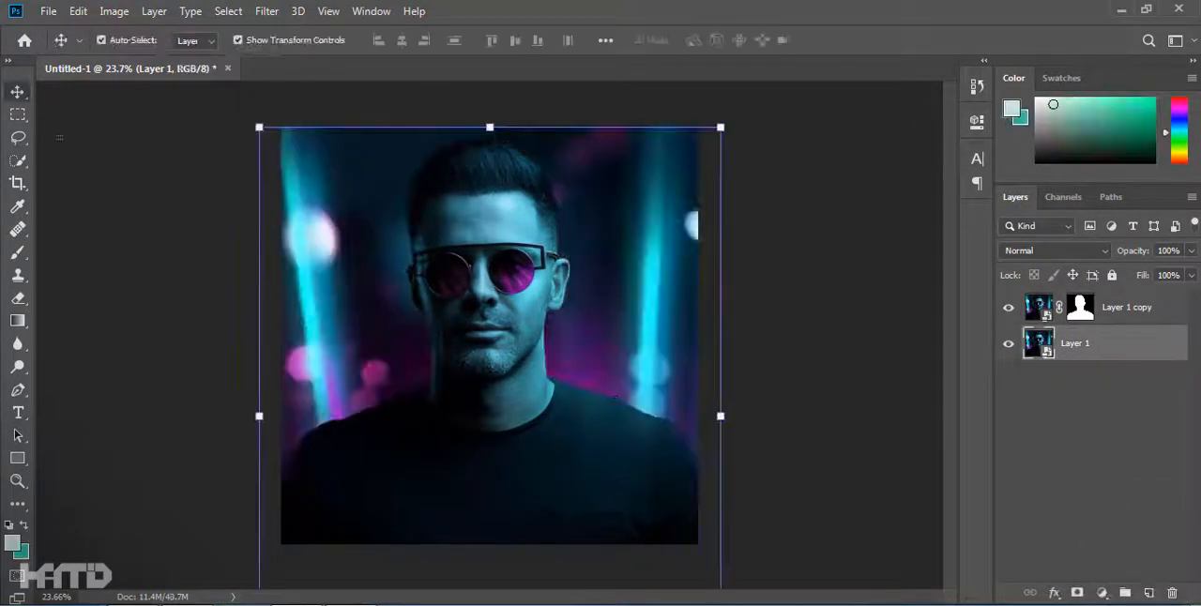
right_click(1096, 339)
click(924, 314)
Load the portrait mask as a selection, expand it, and remove the man from the original photo with Content-Aware Fill.
ctrl+click(1080, 308)
click(228, 11)
mouse_move(246, 260)
click(445, 297)
click(595, 198)
click(78, 11)
click(141, 310)
click(1096, 578)
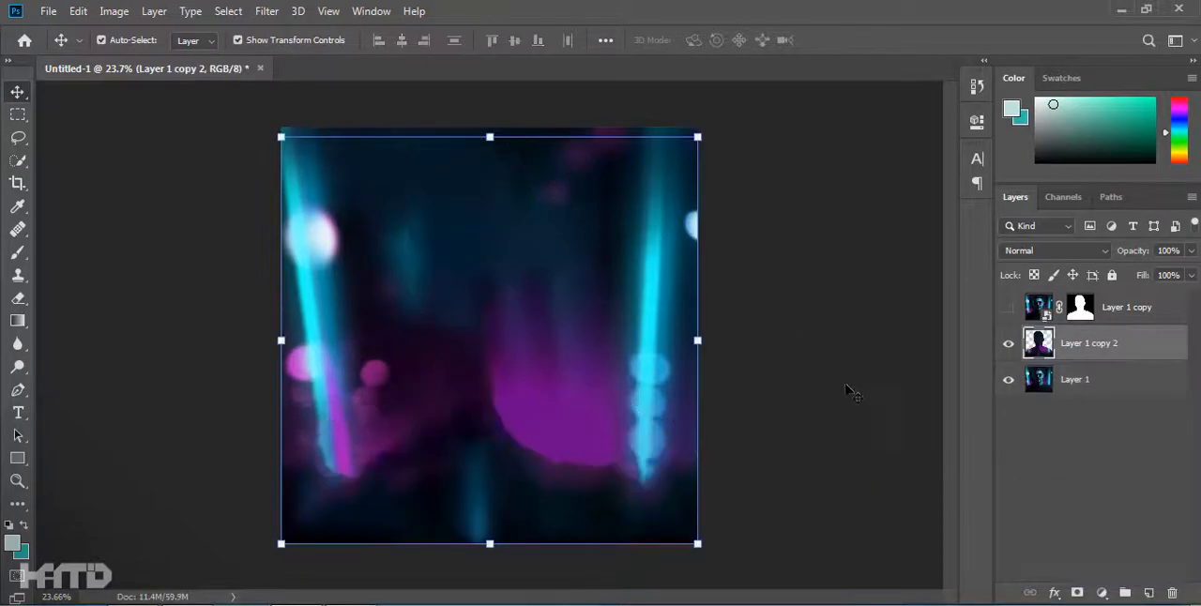
Merge the content-aware fill layer with the original photo layer and crop the result to the canvas.
shift+click(1091, 386)
key(ctrl+e)
key(c)
click(648, 434)
key(Return)
key(v)
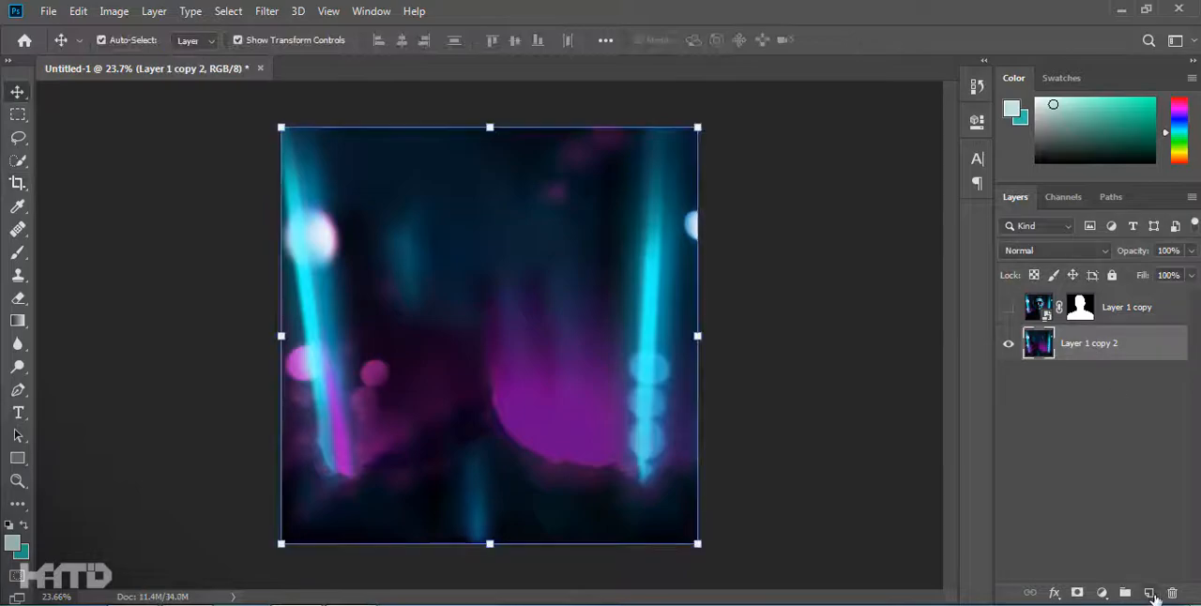
Add a new layer above the background and set up a dark navy brush with 25% opacity and 25% flow.
click(1150, 594)
key(b)
key(bracketleft)
key(bracketleft)
key(bracketleft)
key(bracketleft)
key(bracketleft)
key(bracketleft)
key(bracketleft)
key(bracketleft)
key(bracketleft)
key(bracketleft)
key(bracketleft)
key(bracketleft)
drag(502, 40, 477, 40)
text(25)
alt+click(474, 435)
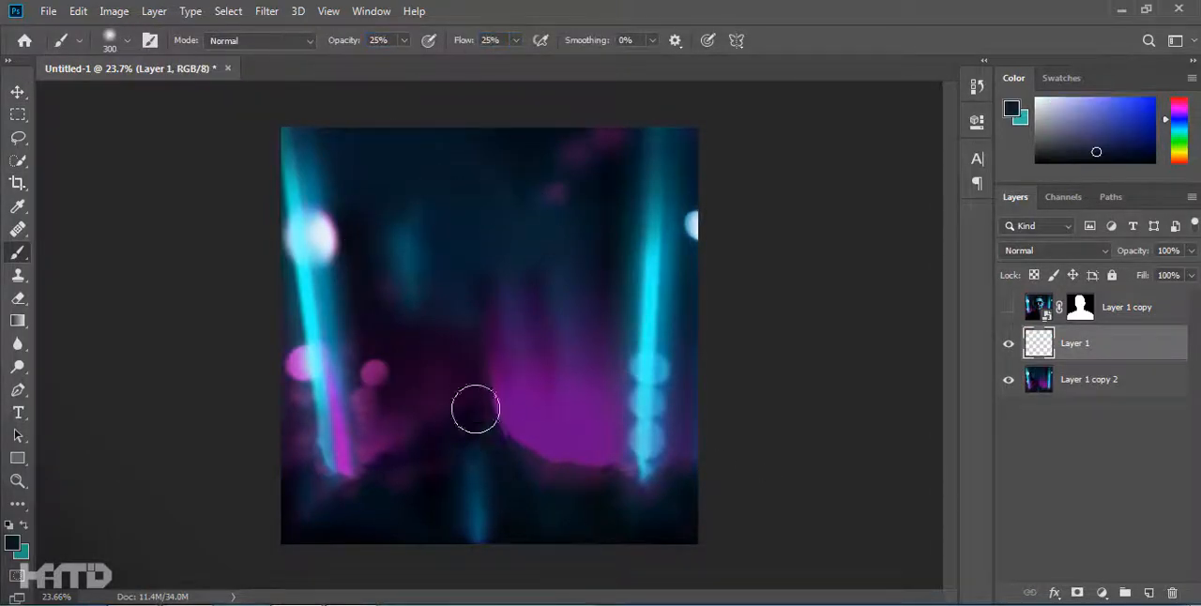
Paint a vertical cyan light beam down the background's center with a 70 px brush, and show the portrait layer again.
key(bracketleft)
key(bracketleft)
key(bracketleft)
key(bracketleft)
key(bracketleft)
key(bracketleft)
key(super)
key(super)
alt+click(649, 351)
drag(496, 475, 499, 73)
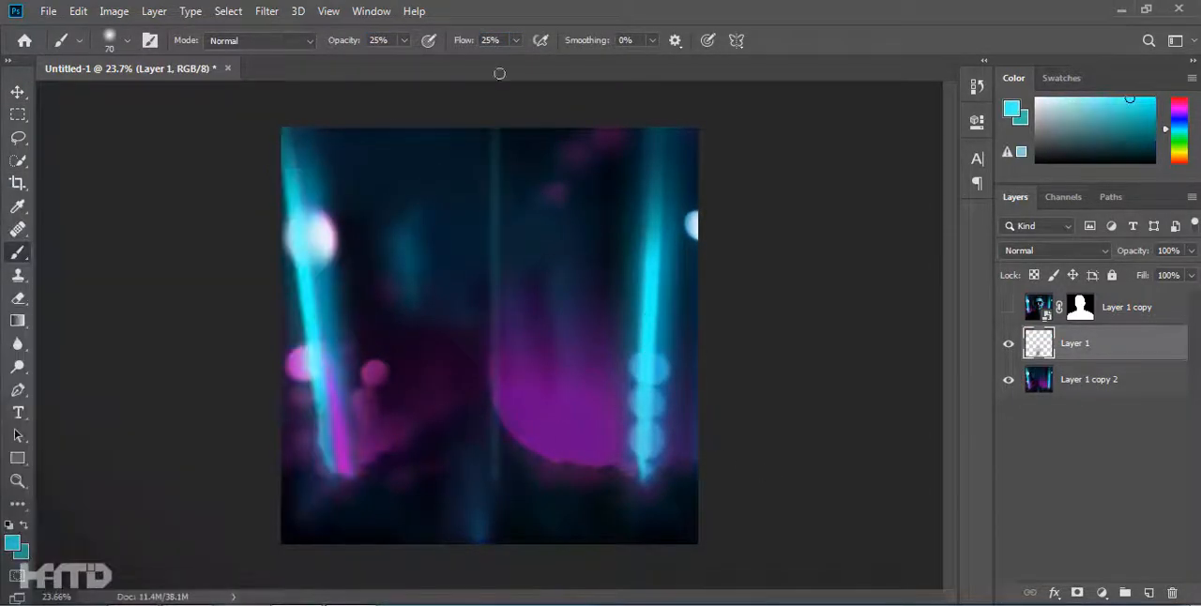
drag(495, 480, 495, 94)
drag(495, 94, 495, 475)
drag(494, 69, 493, 104)
drag(494, 477, 495, 94)
click(1006, 310)
Draw a cyan rectangle and transform it into a slanted light bar on the left side of the background.
key(u)
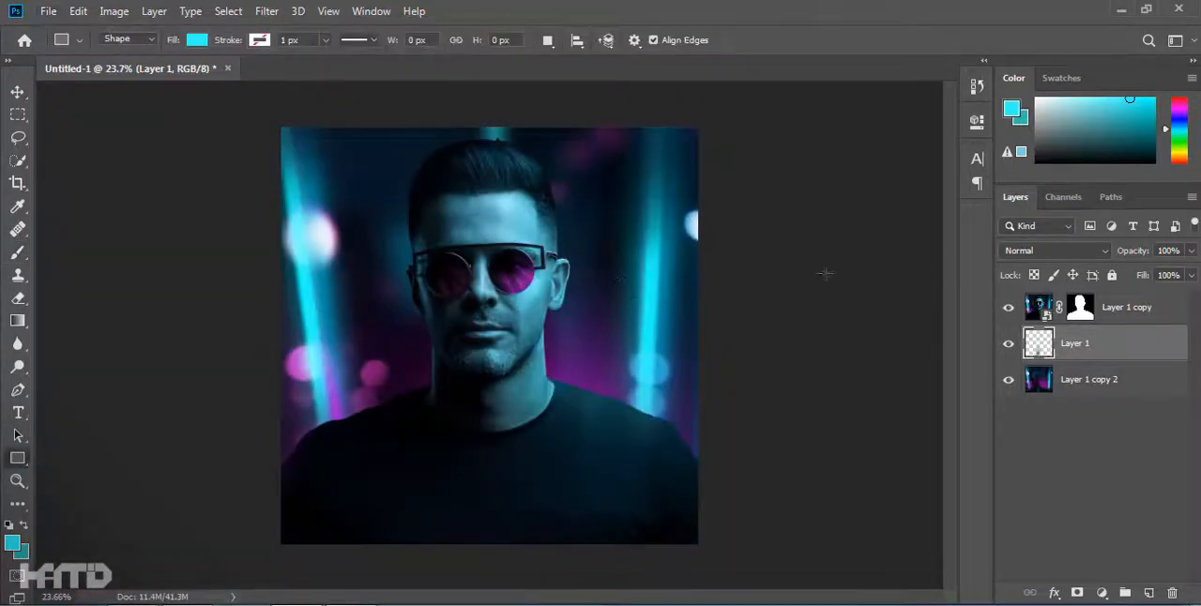
drag(563, 544, 565, 547)
click(926, 116)
key(v)
click(808, 216)
drag(572, 197, 339, 210)
drag(361, 103, 287, 108)
drag(294, 213, 312, 179)
key(Return)
Adjust the position and slant of the cyan bar so it runs from the upper left corner to the man's shoulder.
click(435, 300)
click(772, 331)
drag(435, 300, 349, 300)
drag(361, 478, 381, 472)
drag(347, 409, 375, 394)
key(Return)
click(793, 353)
click(371, 378)
Give the bar a cyan Outer Glow with 67% opacity, 15% spread and 101 px size.
double_click(1140, 344)
click(562, 385)
click(795, 200)
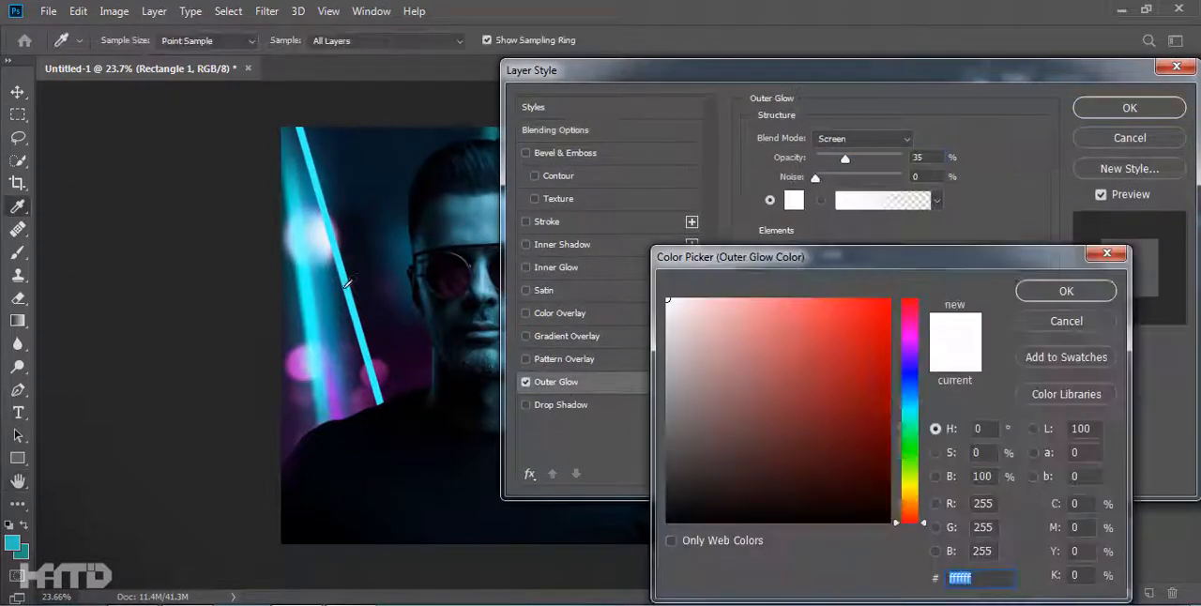
click(345, 281)
click(1067, 290)
drag(845, 159, 871, 159)
mouse_move(821, 293)
mouse_down()
mouse_move(854, 291)
mouse_move(830, 273)
mouse_up()
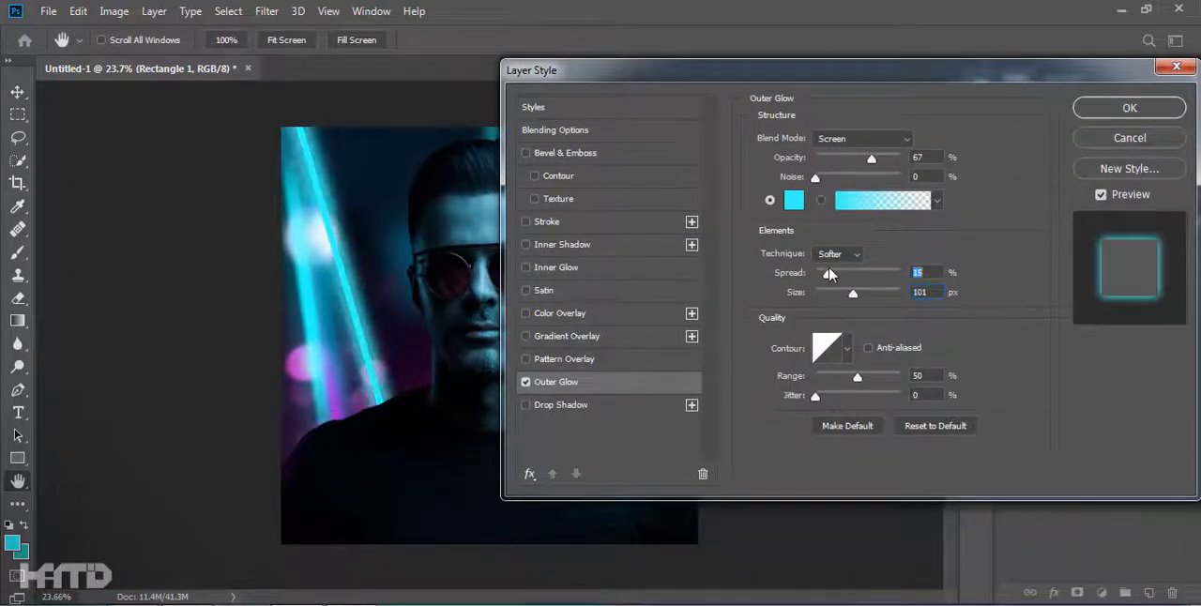
click(1084, 110)
Narrow and reposition the slanted bar beside the man's shoulder, and delete its Outer Glow effect.
drag(407, 282, 303, 282)
drag(316, 508, 396, 492)
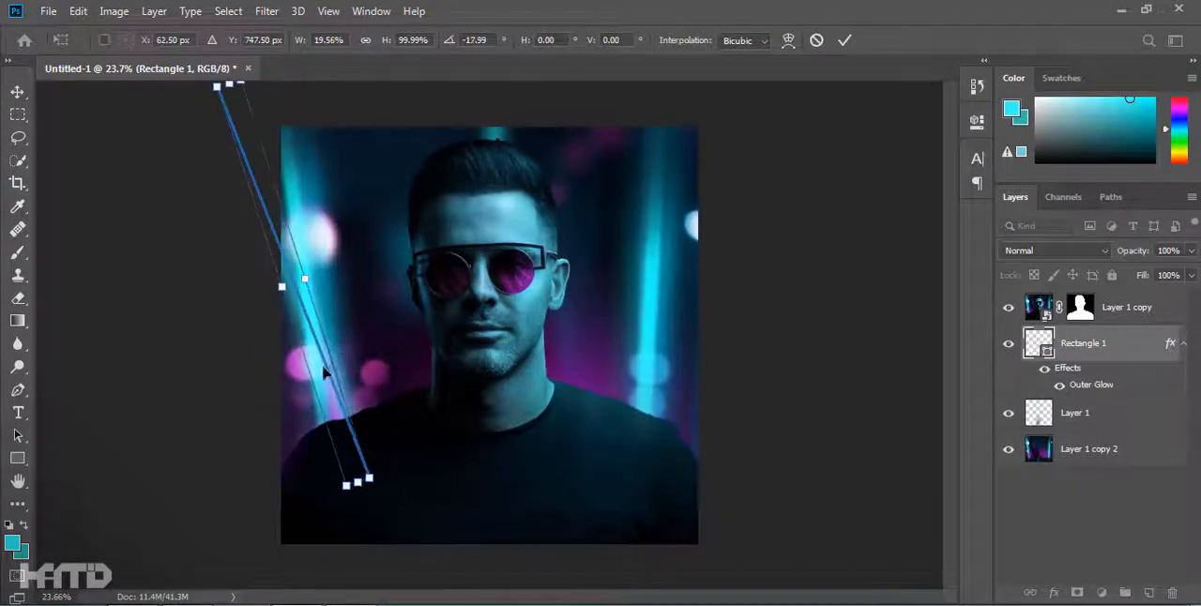
drag(327, 370, 383, 374)
key(Return)
click(155, 401)
scroll(155, 401, down, 3)
drag(1091, 385, 1172, 592)
scroll(377, 340, up, 4)
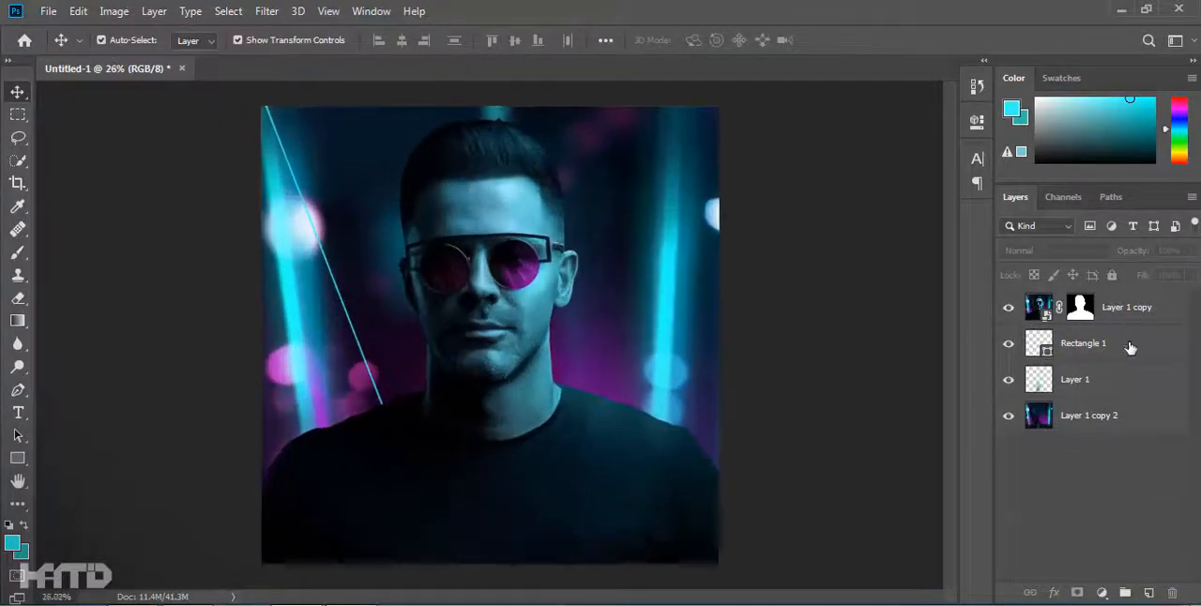
Apply a 5.0 pixel Gaussian Blur to the bar and delete its layer.
click(1129, 346)
click(266, 11)
mouse_move(310, 211)
click(573, 276)
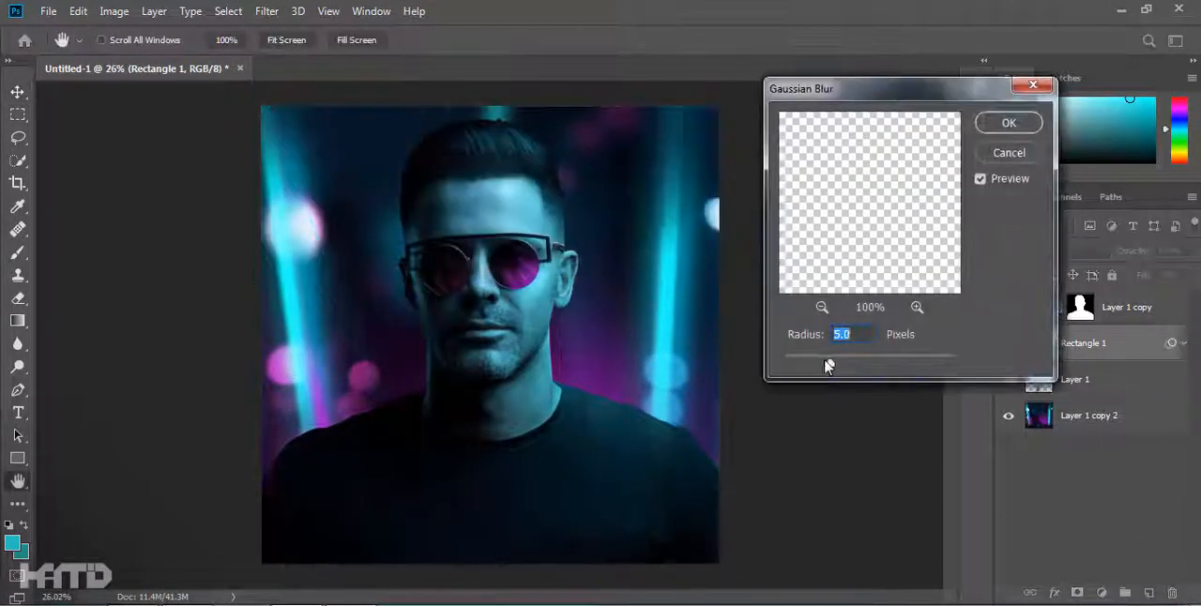
click(1009, 123)
key(Delete)
Try shifting the color of the background lights on the left with a Hue/Saturation adjustment layer.
click(1153, 356)
click(1102, 592)
click(1109, 429)
click(727, 195)
click(325, 355)
drag(826, 241, 845, 259)
click(926, 114)
Desaturate the background with a Hue/Saturation adjustment and mask the effect off the right side using a large black brush.
click(1102, 592)
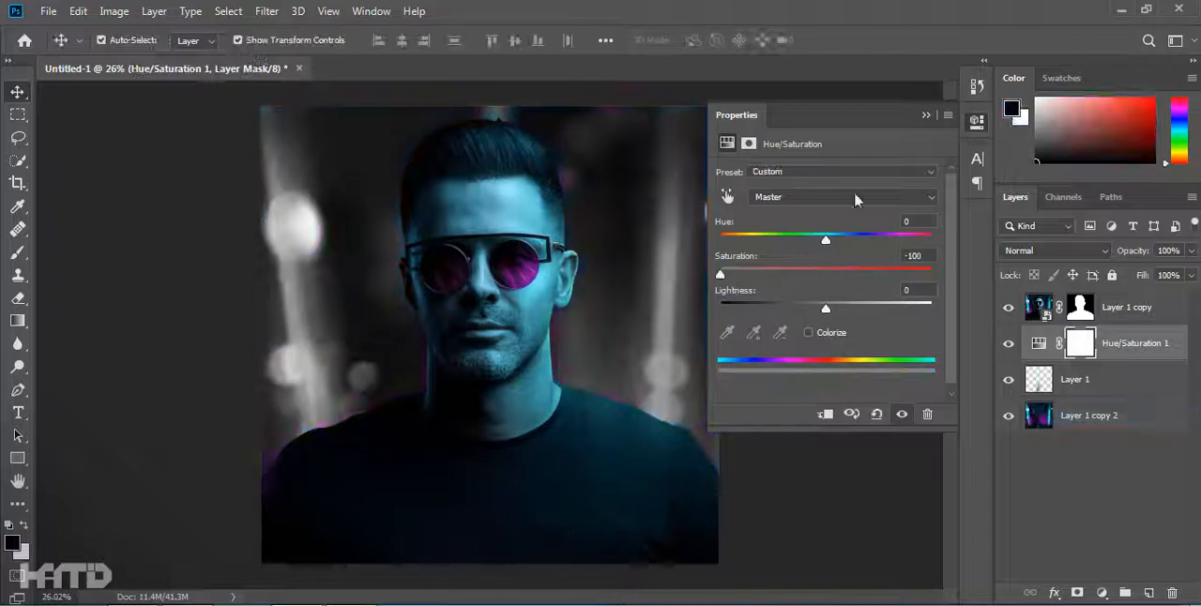
click(926, 116)
scroll(645, 347, down, 2)
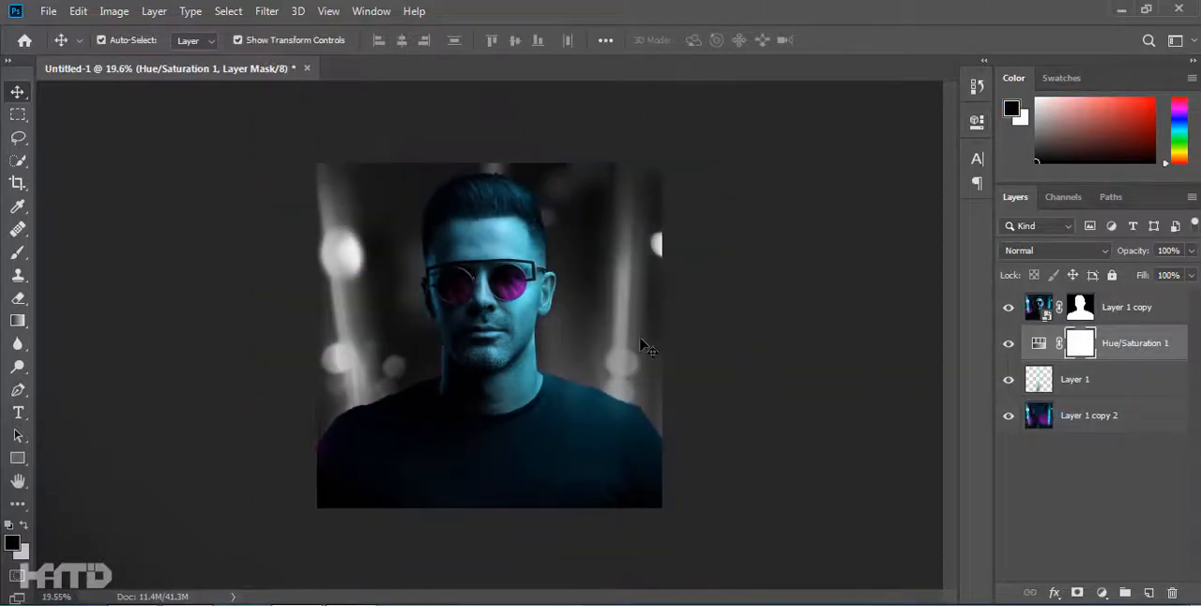
key(b)
drag(465, 40, 638, 55)
key(bracketright)
key(bracketright)
key(bracketright)
key(bracketright)
key(bracketright)
key(bracketright)
key(bracketright)
key(bracketright)
key(bracketright)
key(bracketright)
key(bracketright)
key(bracketright)
key(bracketright)
key(bracketright)
key(bracketright)
key(bracketright)
key(bracketright)
drag(667, 447, 619, 218)
Add a second Hue/Saturation adjustment above the first and colorize the background red.
click(17, 92)
click(1079, 506)
click(1102, 592)
click(1094, 421)
click(809, 333)
drag(826, 238, 719, 241)
drag(826, 275, 840, 276)
click(977, 122)
Mask the red colorize effect off the right side of the background and shift its hue to magenta.
key(b)
drag(597, 418, 605, 262)
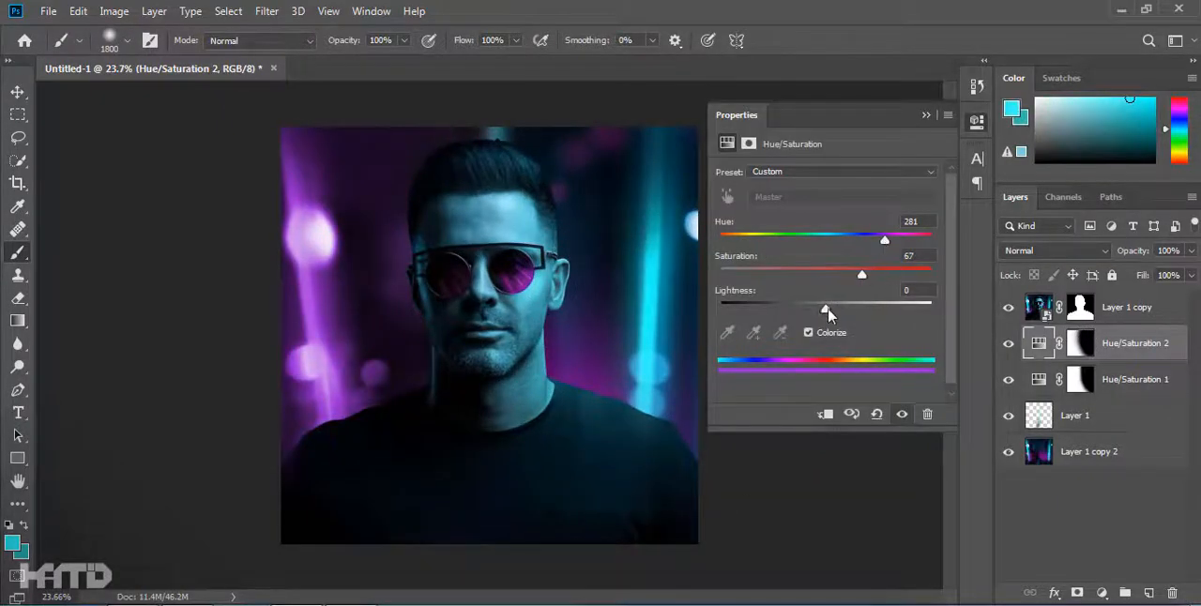
drag(828, 311, 826, 310)
drag(883, 240, 904, 241)
click(926, 115)
Duplicate the desaturating Hue/Saturation adjustment above the portrait layer and clip it to the portrait.
click(1126, 308)
click(1102, 592)
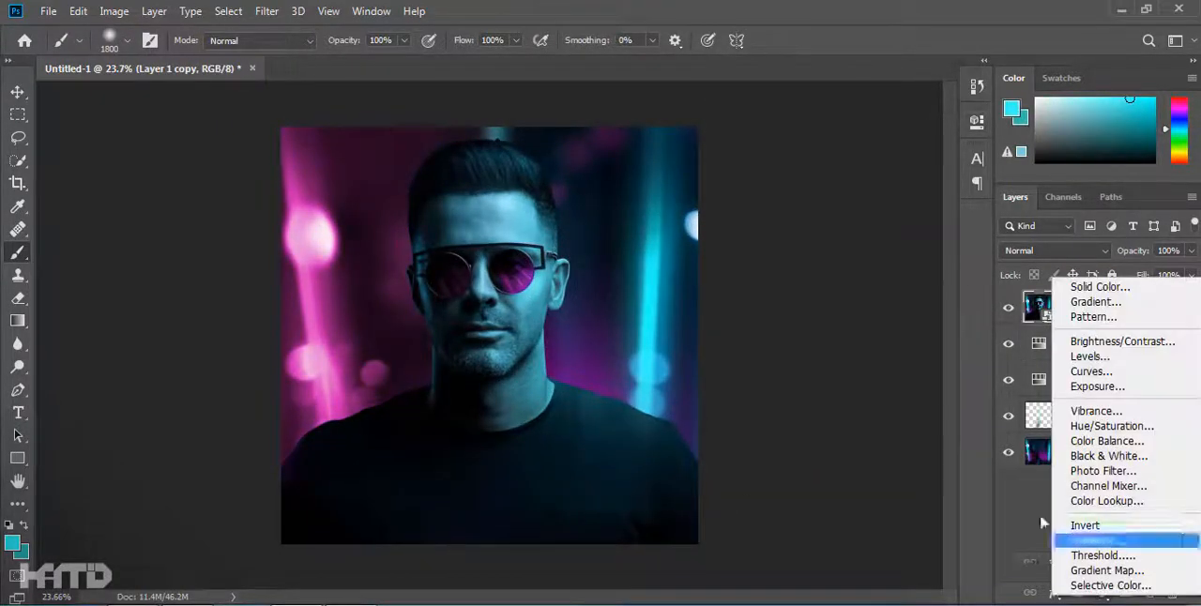
click(1027, 544)
click(1145, 380)
key(ctrl+j)
drag(1145, 380, 1139, 295)
alt+click(1041, 326)
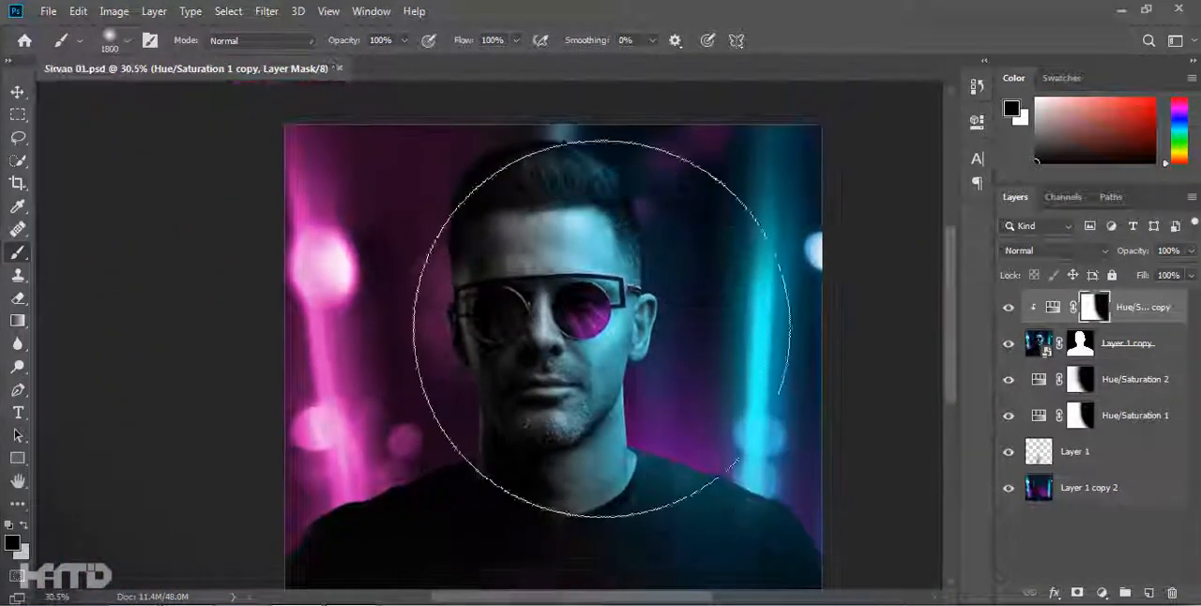
Duplicate the magenta Hue/Saturation adjustment to the top of the layer stack and clip it to the portrait.
click(1113, 395)
key(ctrl+j)
drag(1124, 382, 1123, 295)
alt+click(1138, 325)
Reduce the brush to 1400 px and mask the clipped color adjustments off the man's face.
scroll(620, 376, down, 3)
key([)
key([)
key([)
key([)
click(1140, 343)
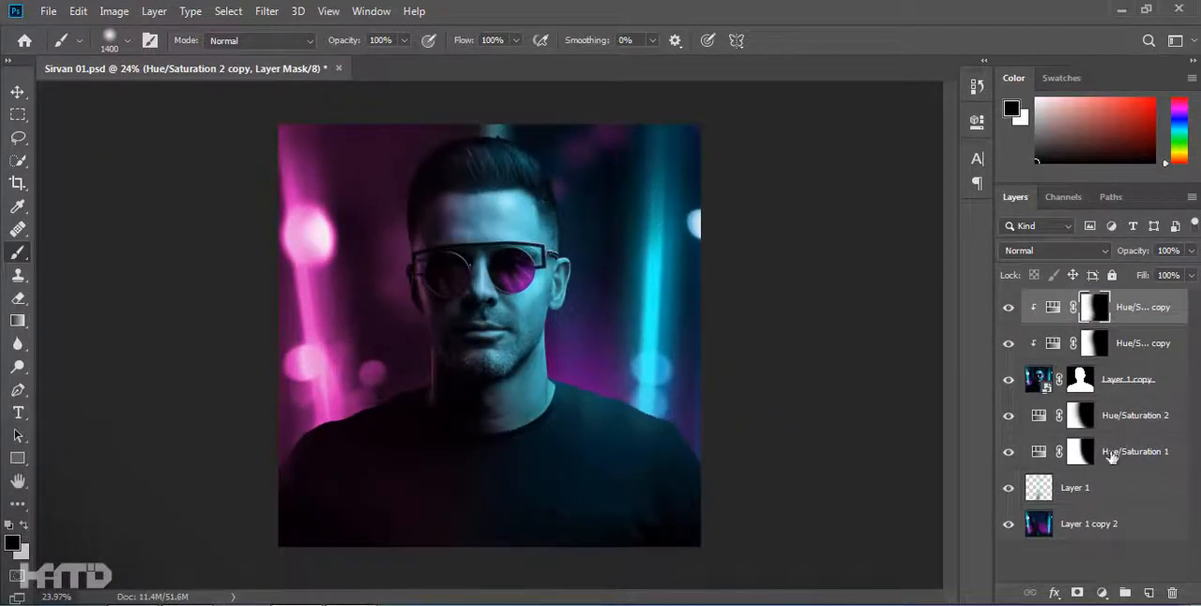
Brighten the portrait's highlights with a clipped Levels adjustment and mask the effect off the right side.
click(1102, 593)
click(1108, 349)
key(ctrl+alt+g)
drag(838, 301, 843, 305)
drag(933, 301, 852, 302)
drag(744, 352, 749, 352)
click(926, 115)
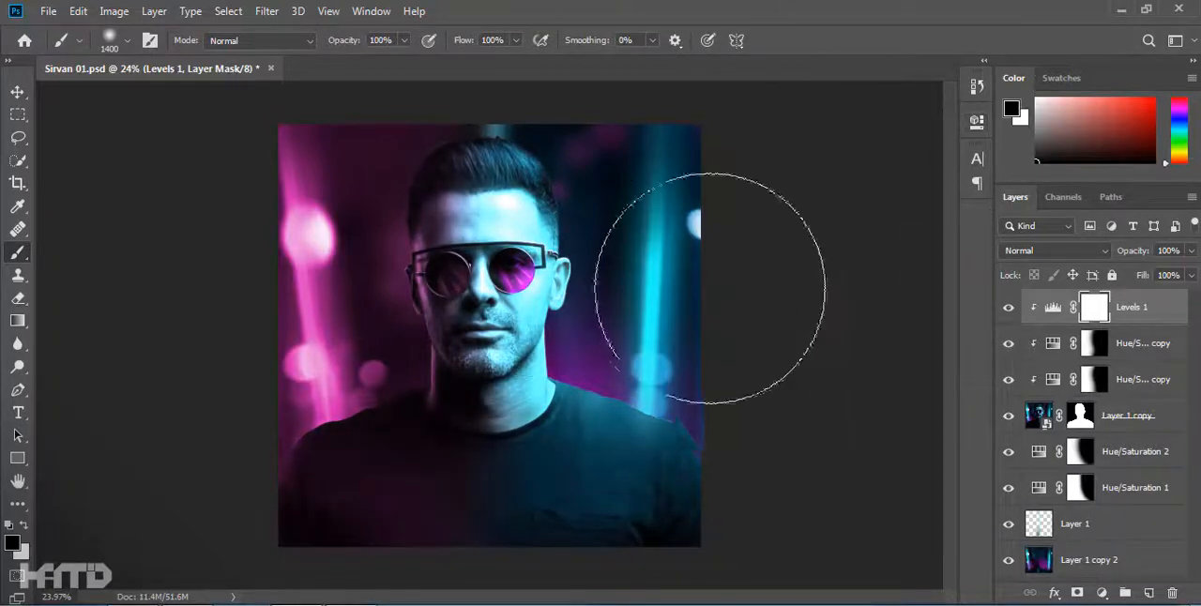
drag(690, 394, 627, 239)
Add a clipped Brightness/Contrast adjustment with brightness 61 and contrast -5, masking it off the right side of the portrait.
click(1102, 593)
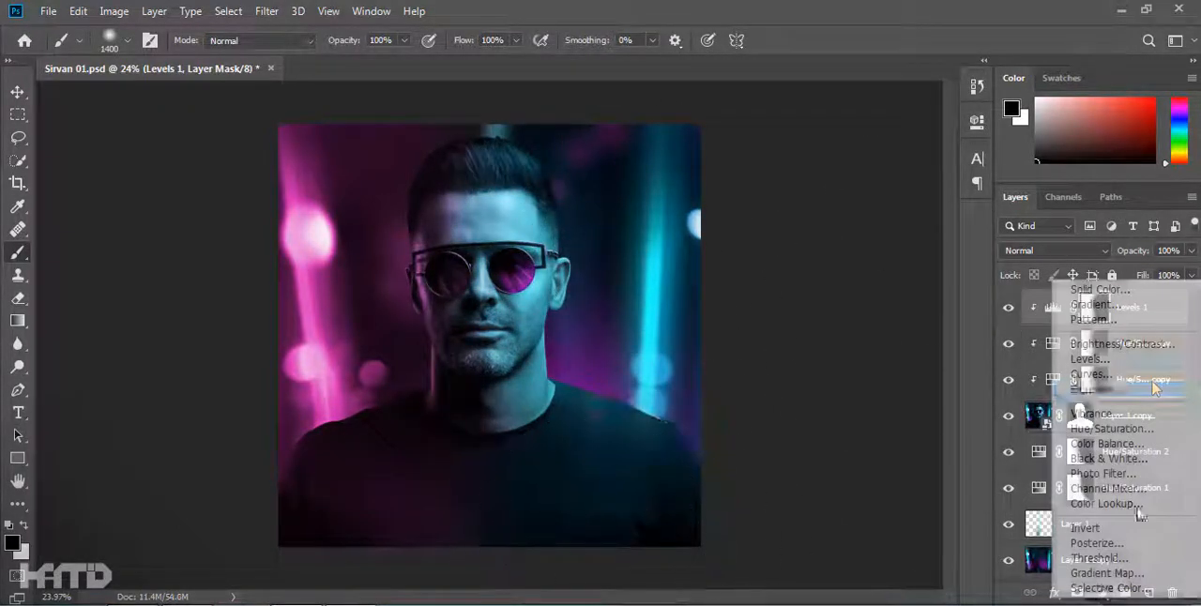
click(1108, 291)
drag(827, 222, 870, 222)
mouse_move(826, 256)
mouse_down()
mouse_move(758, 263)
mouse_move(817, 258)
mouse_up()
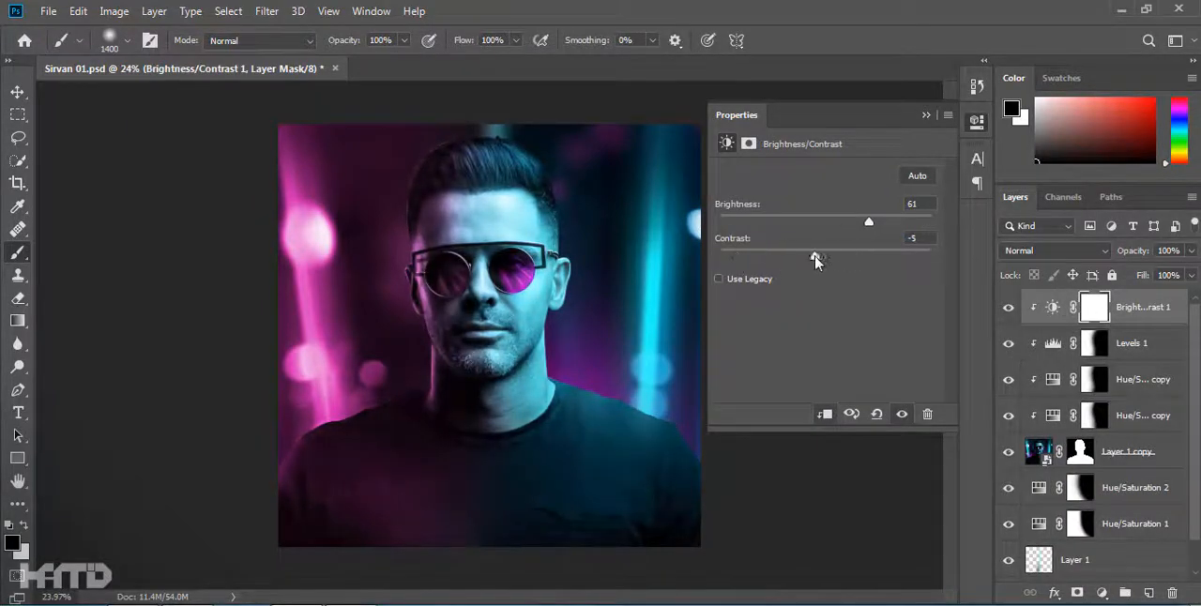
click(927, 115)
mouse_move(647, 413)
mouse_down()
mouse_move(608, 166)
mouse_move(643, 158)
mouse_up()
Compare the two brightening adjustments on and off, and paint their masks black over the lower part of the shirt.
drag(1009, 344, 1008, 309)
scroll(661, 334, down, 1)
drag(452, 577, 585, 442)
scroll(563, 460, down, 3)
click(1095, 344)
drag(519, 504, 629, 451)
scroll(656, 425, up, 2)
scroll(1129, 544, down, 2)
Group the background layers and their two Hue/Saturation adjustments, and expand the group.
click(1133, 457)
shift+click(1118, 561)
key(ctrl+g)
click(1029, 479)
Add a magenta Solid Color fill above Hue/Saturation 2 in Group 1, sampled from the background light, with inverted mask and Linear Dodge (Add) blending.
click(1129, 513)
click(1102, 593)
click(1050, 281)
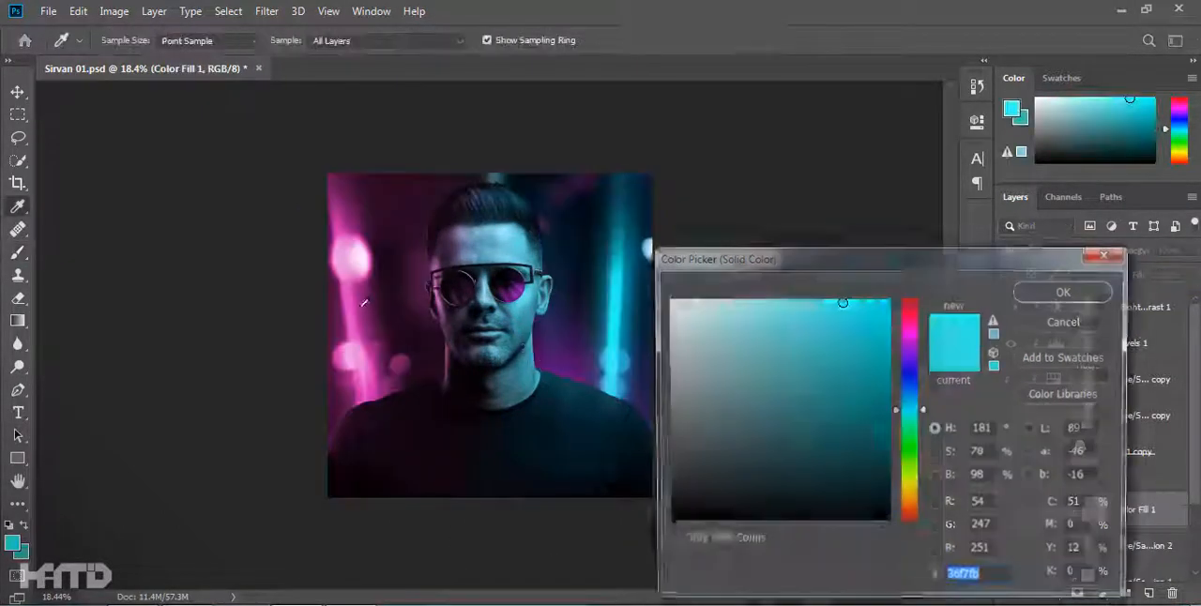
click(1066, 291)
key(ctrl+i)
click(1056, 251)
click(1066, 336)
Paint the fill's mask white with a large soft brush at 25% opacity and flow for a magenta glow on the left.
key(x)
key(bracketleft)
key(bracketleft)
mouse_move(420, 380)
mouse_down()
mouse_move(415, 346)
mouse_move(427, 405)
mouse_move(344, 427)
mouse_move(421, 305)
mouse_move(410, 289)
mouse_move(414, 361)
mouse_up()
key(bracketright)
key(bracketright)
key(bracketright)
Duplicate the magenta fill as a cyan glow on the right of the background, and set both fills to 70% opacity.
key(ctrl+j)
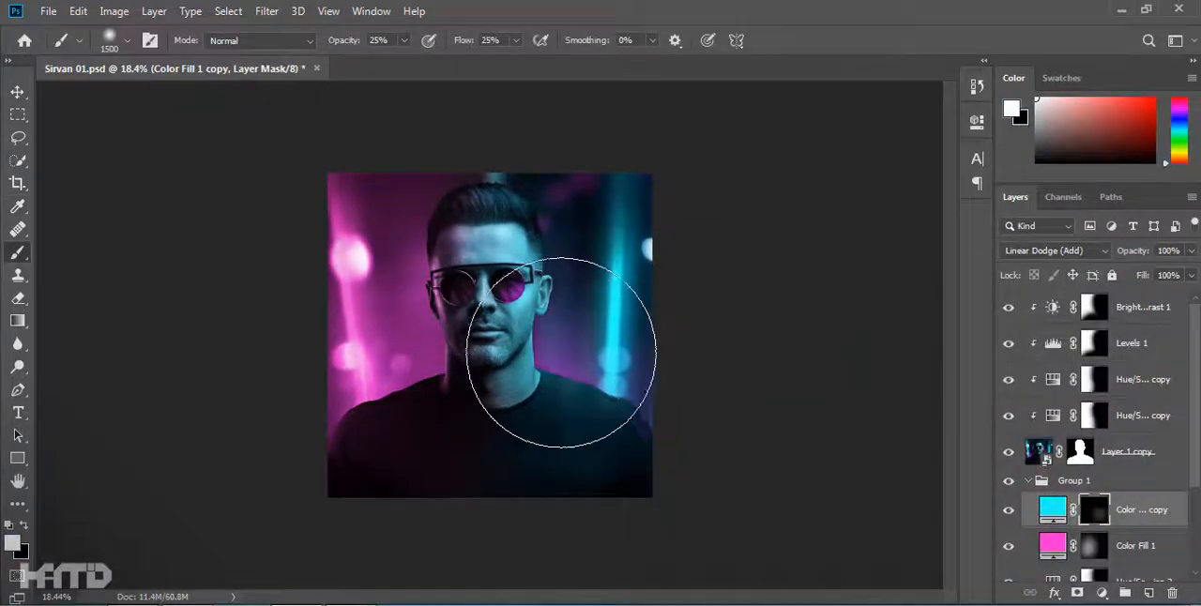
mouse_move(561, 352)
mouse_down()
mouse_move(622, 429)
mouse_move(642, 406)
mouse_up()
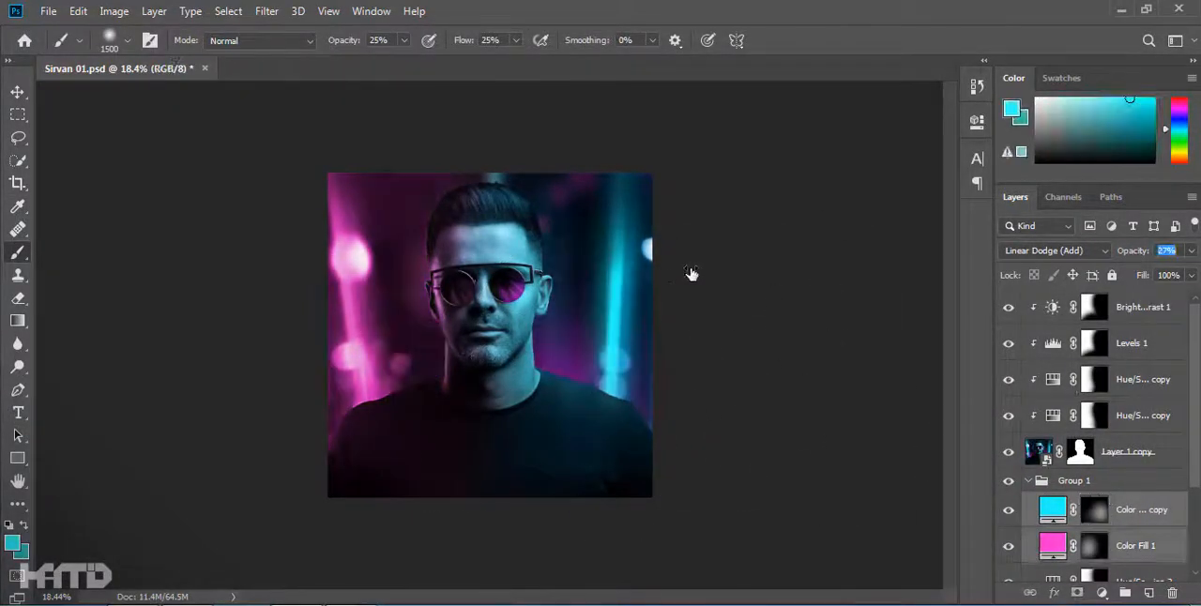
text(70)
key(Return)
Build up both background glows with white dabs on the magenta and cyan fill masks beside the portrait's neck and shoulders.
click(1092, 549)
click(436, 417)
click(1094, 512)
click(534, 423)
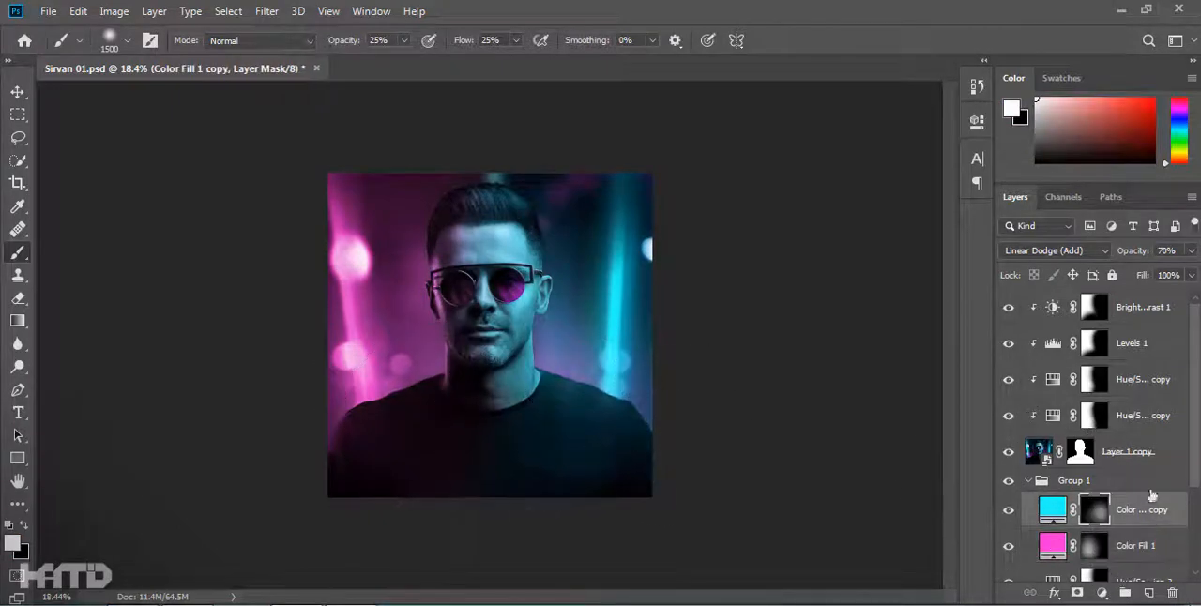
Copy the magenta and cyan fills above the Brightness/Contrast adjustment and clip the copies to the portrait.
click(1053, 510)
ctrl+click(1138, 546)
drag(1132, 526, 1125, 312)
key(ctrl+alt+g)
Fill the masks of both clipped color fill copies with black and clear the selection.
click(1094, 343)
key(ctrl+a)
key(Delete)
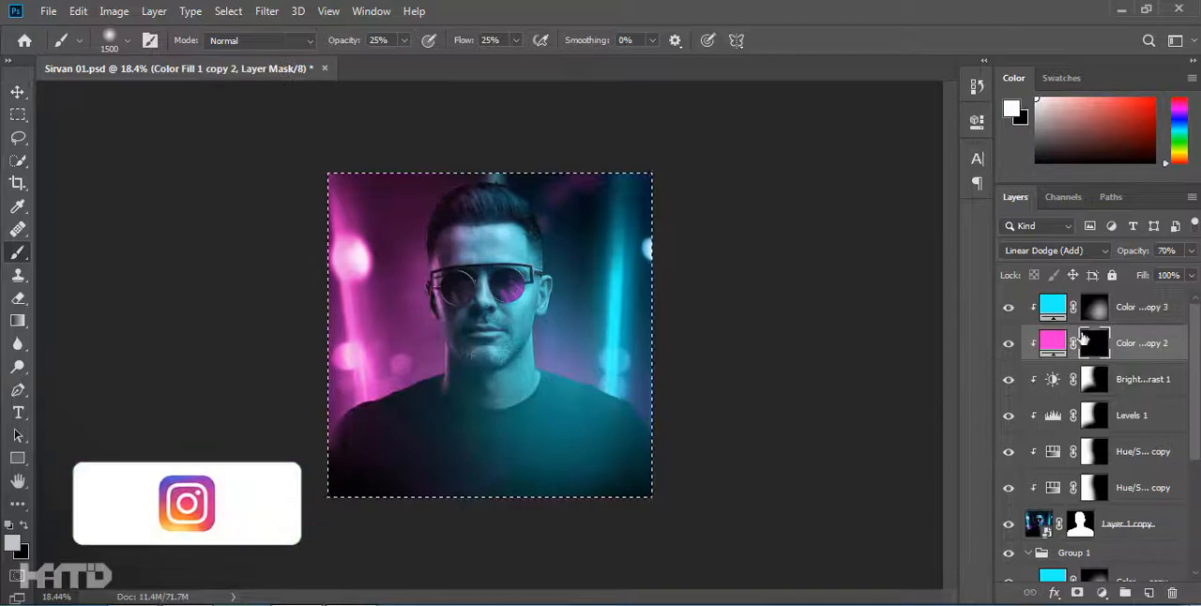
click(1095, 308)
key(Delete)
key(ctrl+d)
Paint soft magenta and cyan glows onto the shoulders with a 600 px brush and raise the clipped fills to 100% opacity.
scroll(511, 347, up, 5)
key([)
key([)
key([)
key([)
key([)
drag(1135, 257, 1168, 257)
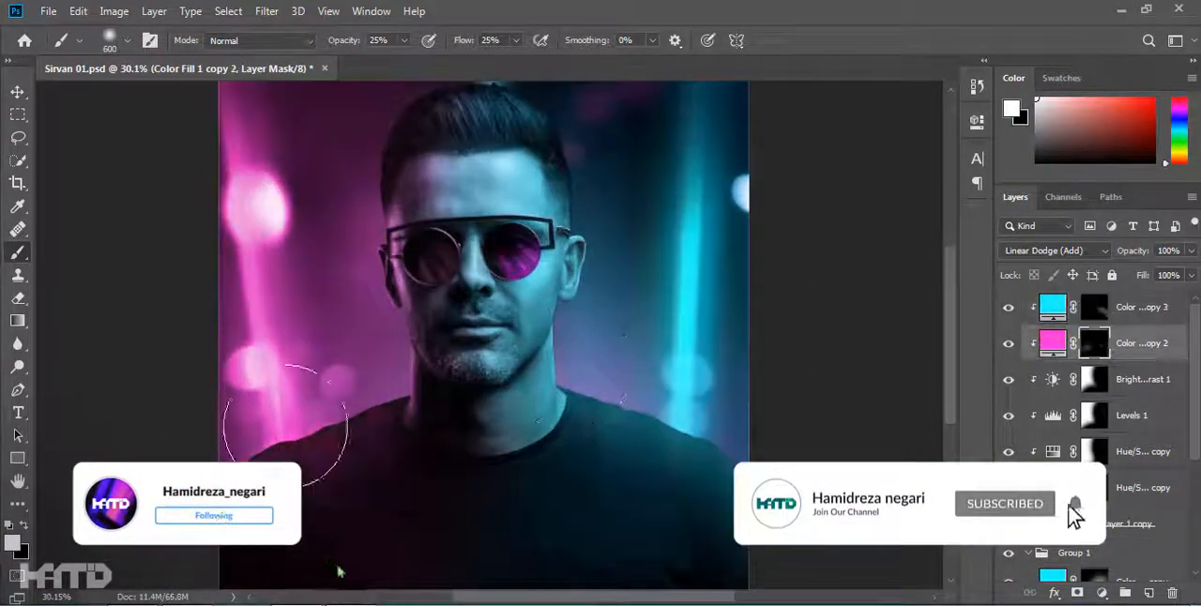
Refine the clipped fill masks around the neck and shoulders with a smaller brush, about 200 to 500 px.
scroll(507, 333, down, 3)
key([)
key([)
key([)
key([)
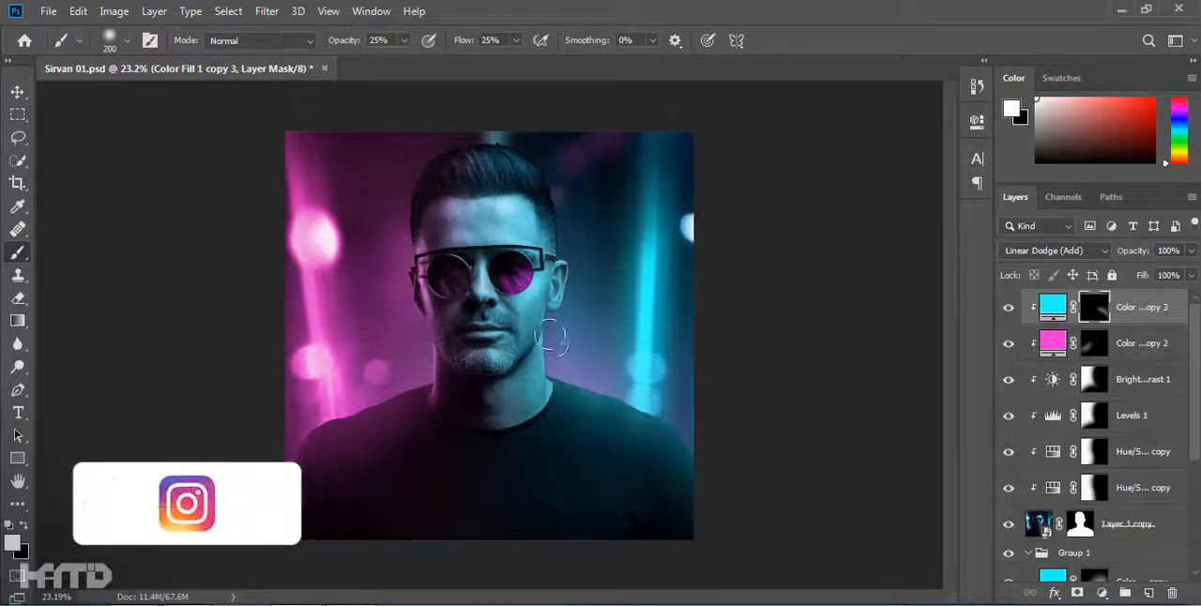
key(])
key(])
key(])
key(])
Release both color fill copies from the portrait's clipping and lower their opacity to about 58%.
key(ctrl+alt+g)
click(1152, 350)
key(ctrl+alt+g)
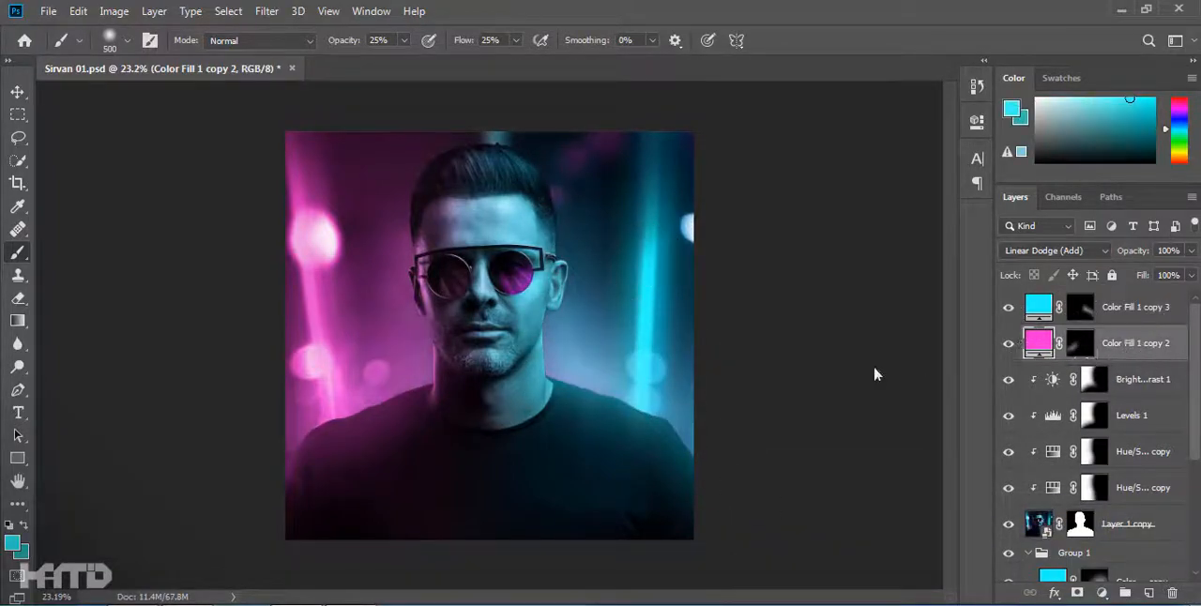
click(1081, 344)
click(1081, 307)
ctrl+click(1135, 343)
drag(1133, 251, 761, 290)
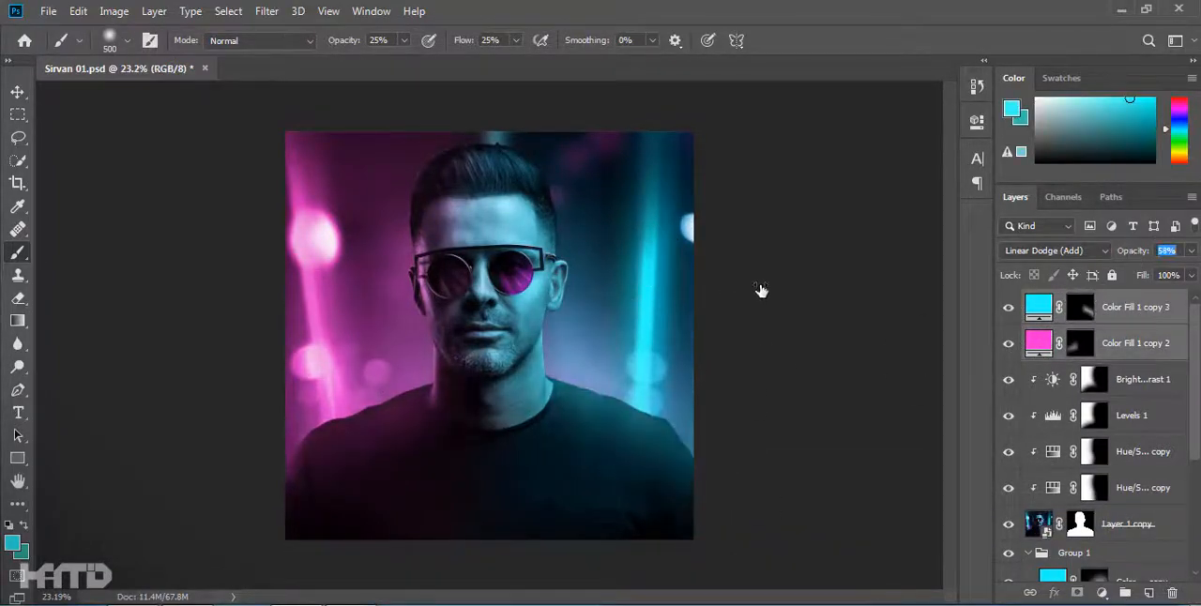
Add a cyan Solid Color fill above the Brightness/Contrast adjustment, clipped to the portrait with a black mask, and hide it and both glow fills.
click(17, 92)
click(1136, 308)
click(1103, 593)
click(1098, 286)
click(1067, 287)
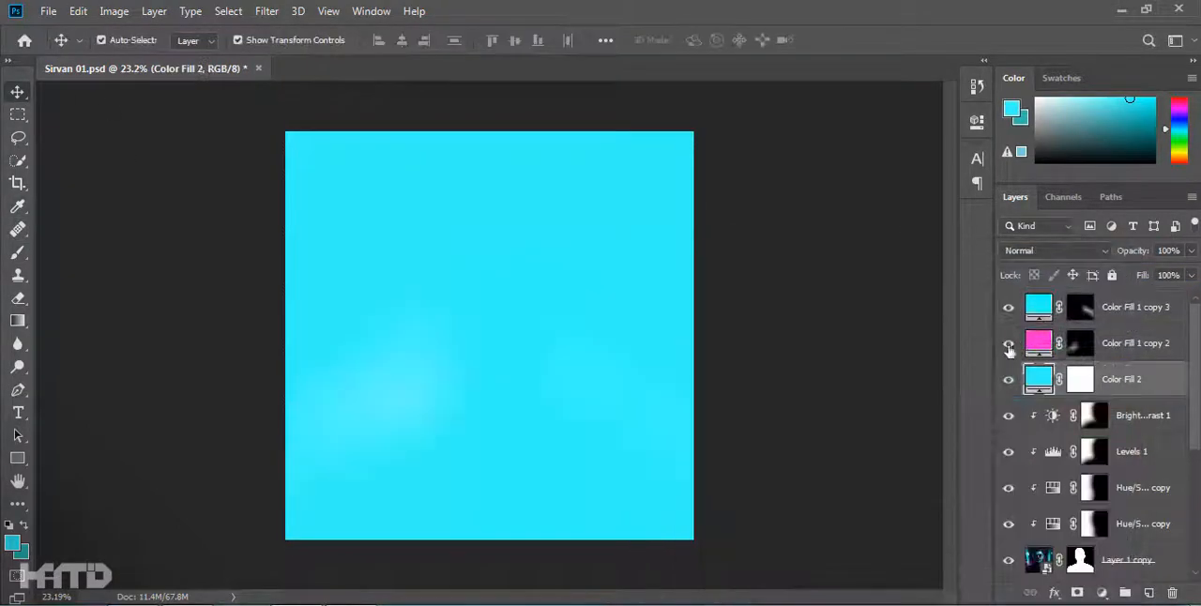
click(1009, 379)
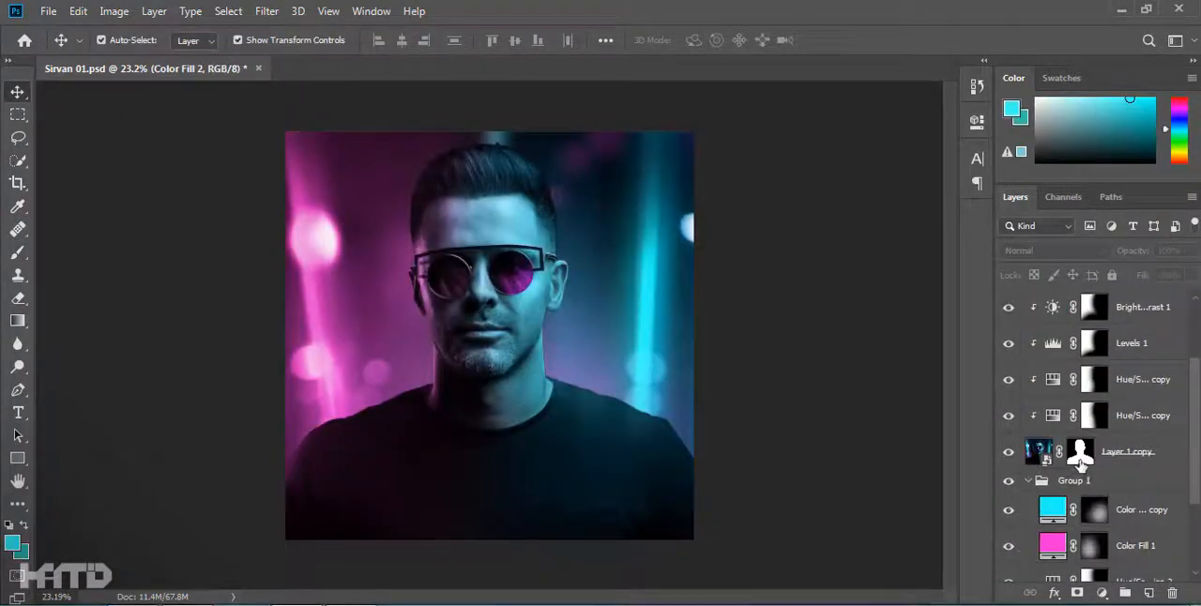
Paint black on the portrait's layer mask along the right shoulder edge with a 60 px textured brush at full opacity.
scroll(684, 402, up, 5)
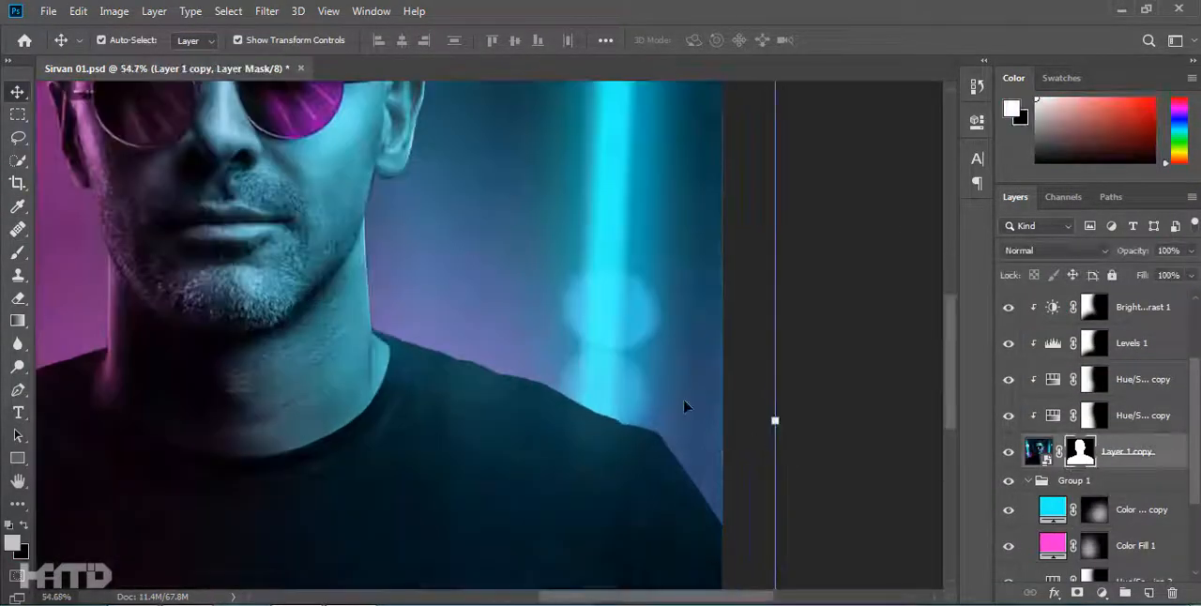
key(b)
right_click(526, 159)
key(Escape)
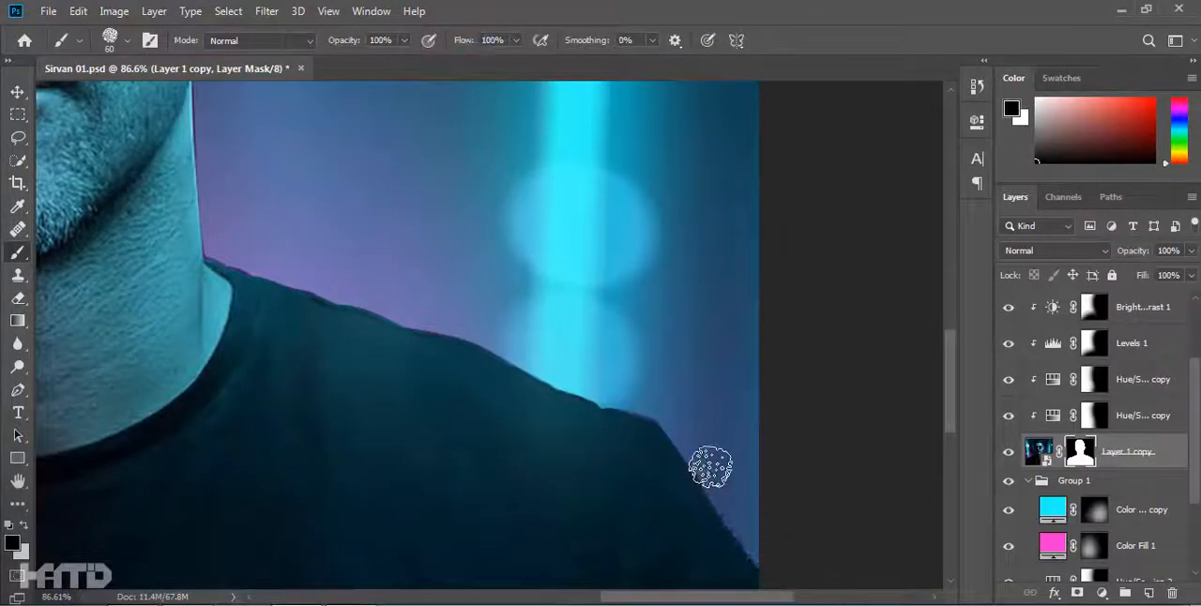
scroll(558, 366, up, 3)
mouse_move(566, 375)
mouse_down()
mouse_move(660, 415)
mouse_move(273, 271)
mouse_up()
Roughen the portrait mask's edge along the left shoulder with the same black textured brush.
scroll(319, 279, down, 15)
scroll(564, 357, up, 12)
mouse_move(577, 357)
mouse_down()
mouse_move(784, 226)
mouse_move(1044, 89)
mouse_up()
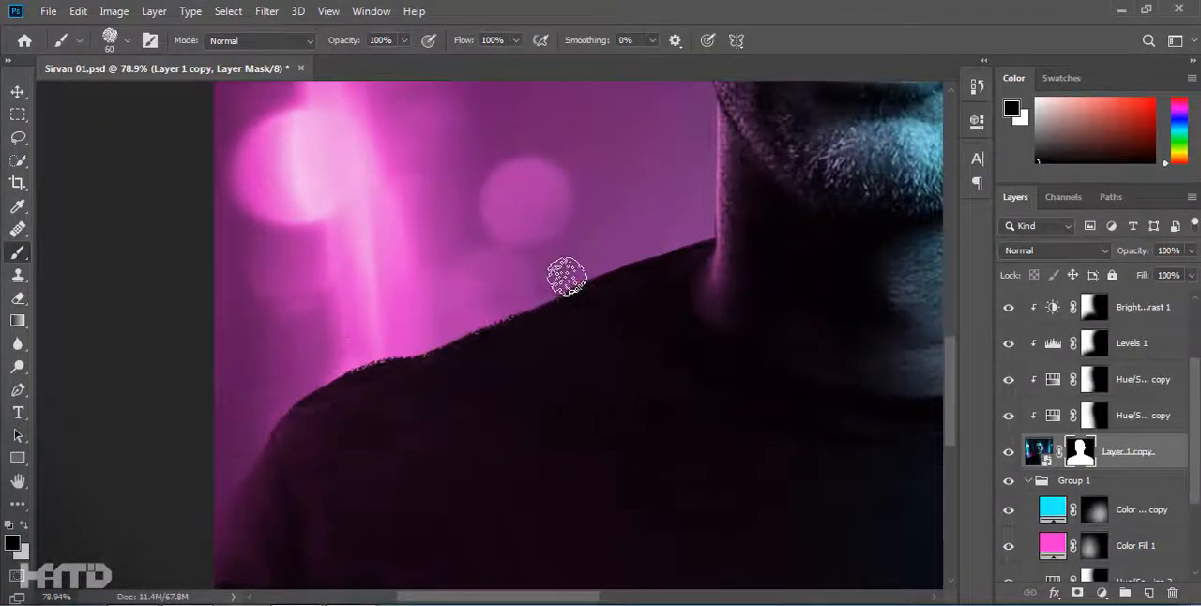
scroll(563, 279, down, 5)
Refine the portrait mask around the hair and both sides of the head with the textured brush, alternating black and white.
scroll(601, 187, up, 7)
drag(427, 526, 406, 324)
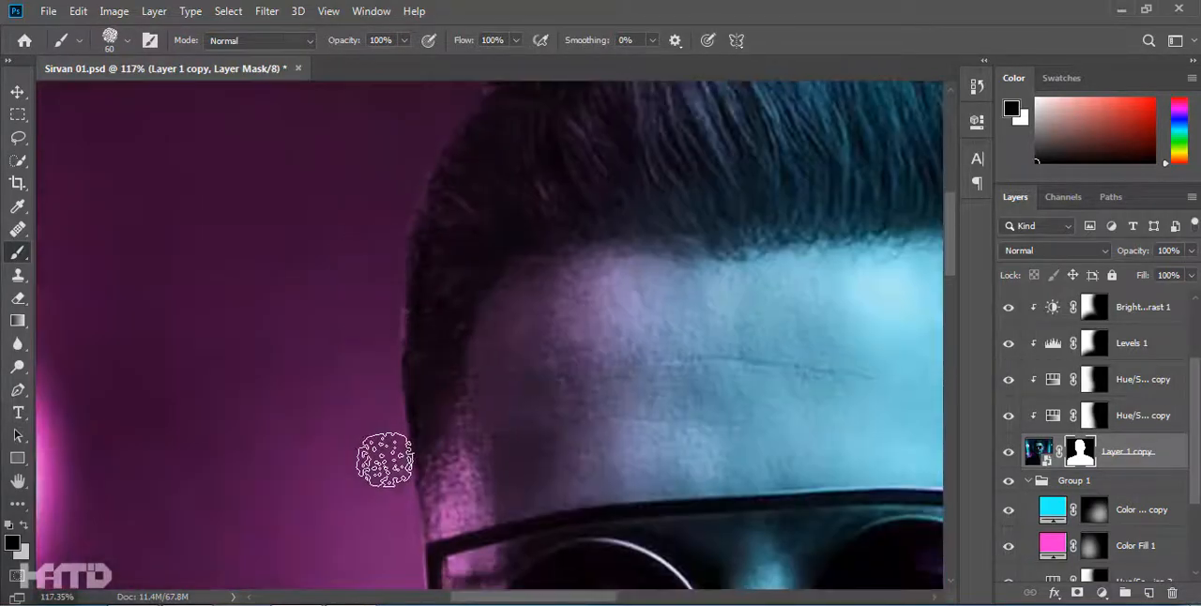
drag(901, 203, 463, 407)
drag(310, 169, 202, 152)
drag(620, 568, 431, 343)
mouse_move(423, 457)
mouse_down()
mouse_move(523, 302)
mouse_move(538, 460)
mouse_up()
drag(514, 372, 477, 214)
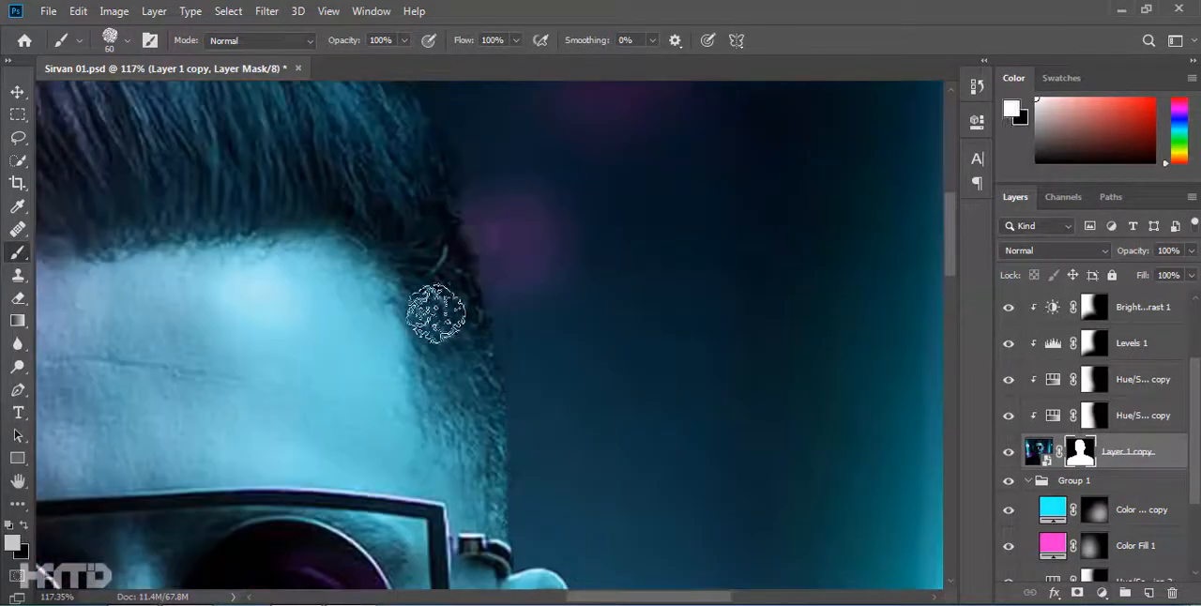
scroll(622, 373, down, 9)
scroll(554, 343, up, 12)
mouse_move(545, 334)
mouse_down()
mouse_move(572, 223)
mouse_move(550, 270)
mouse_up()
scroll(570, 230, down, 1)
key(x)
scroll(566, 427, down, 9)
scroll(1105, 413, up, 3)
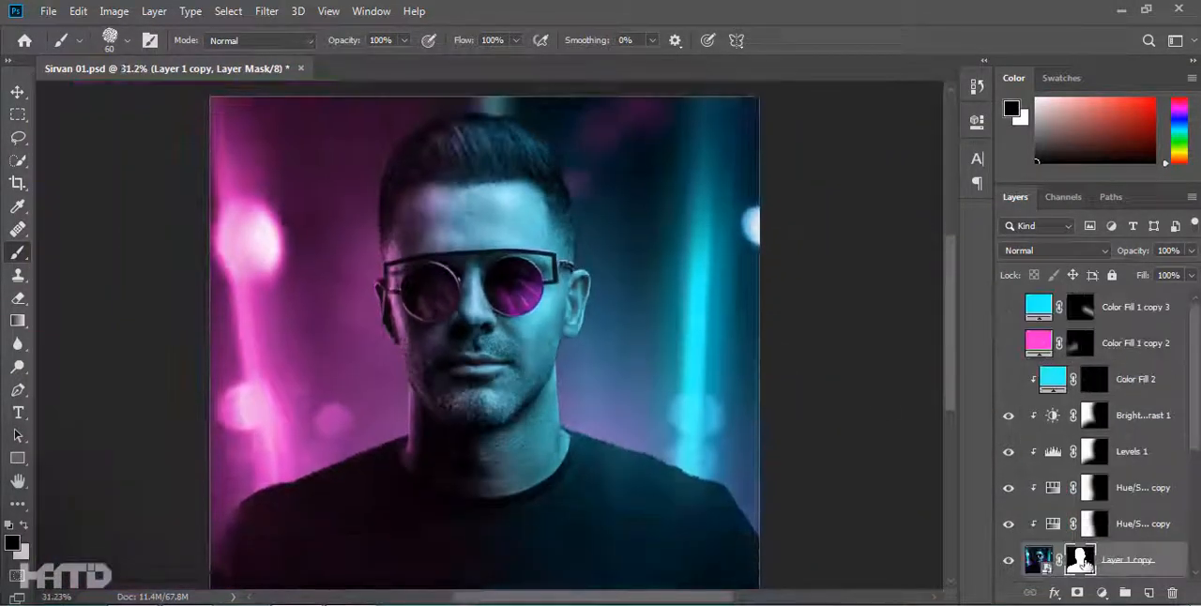
Convert the masked portrait layer into a Smart Object so the mask becomes part of it.
click(1121, 379)
scroll(563, 381, up, 3)
right_click(1154, 561)
click(1070, 184)
Show the clipped cyan fill, target its mask, and choose a 25 px jagged brush with white, 55% flow and 15% smoothing.
click(1097, 380)
click(1009, 380)
drag(859, 475, 755, 336)
scroll(755, 337, up, 3)
key(x)
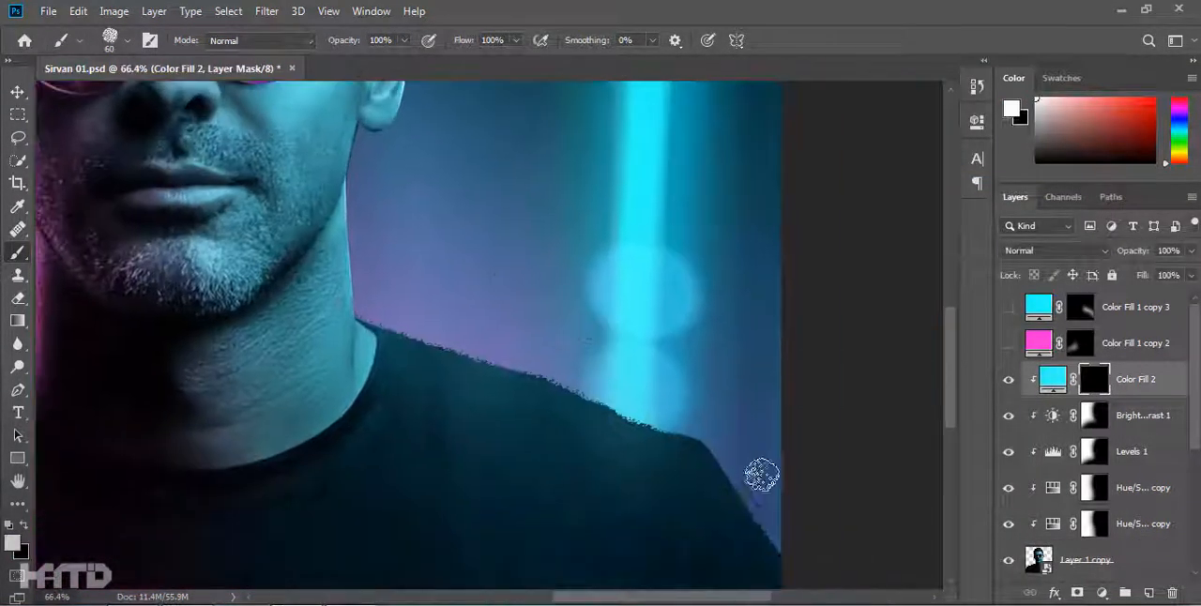
scroll(739, 480, up, 3)
right_click(691, 438)
double_click(742, 467)
scroll(563, 320, up, 3)
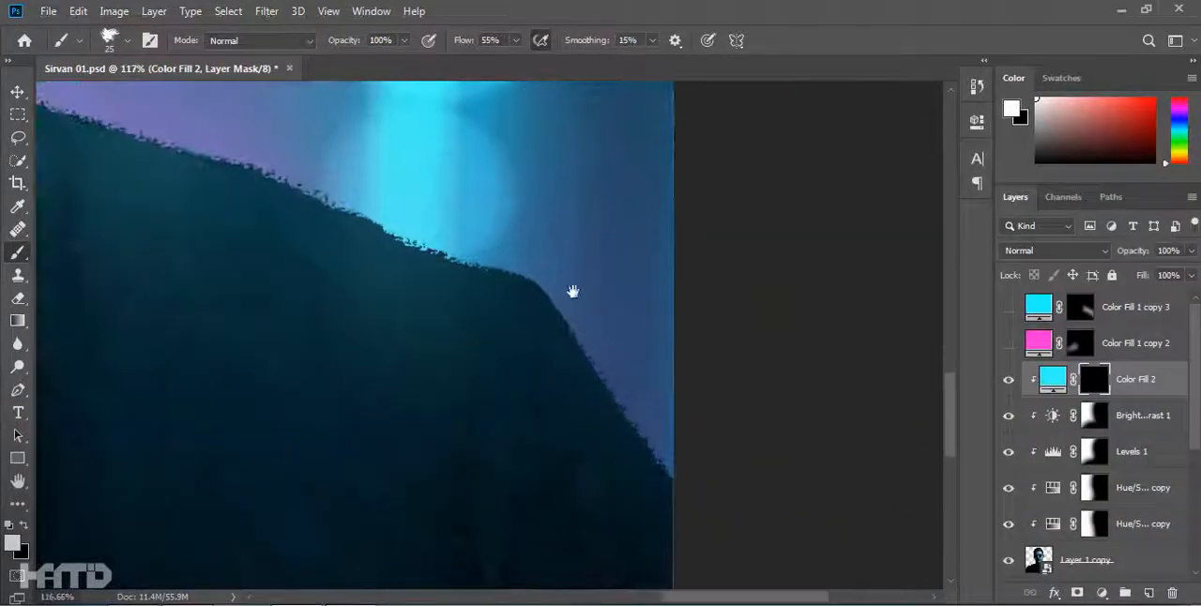
Set the cyan and magenta color fills inside Group 1 to 100% opacity.
scroll(631, 249, down, 5)
click(1009, 308)
scroll(684, 442, up, 2)
scroll(1064, 449, down, 4)
click(1126, 404)
shift+click(1126, 439)
click(1164, 251)
text(100)
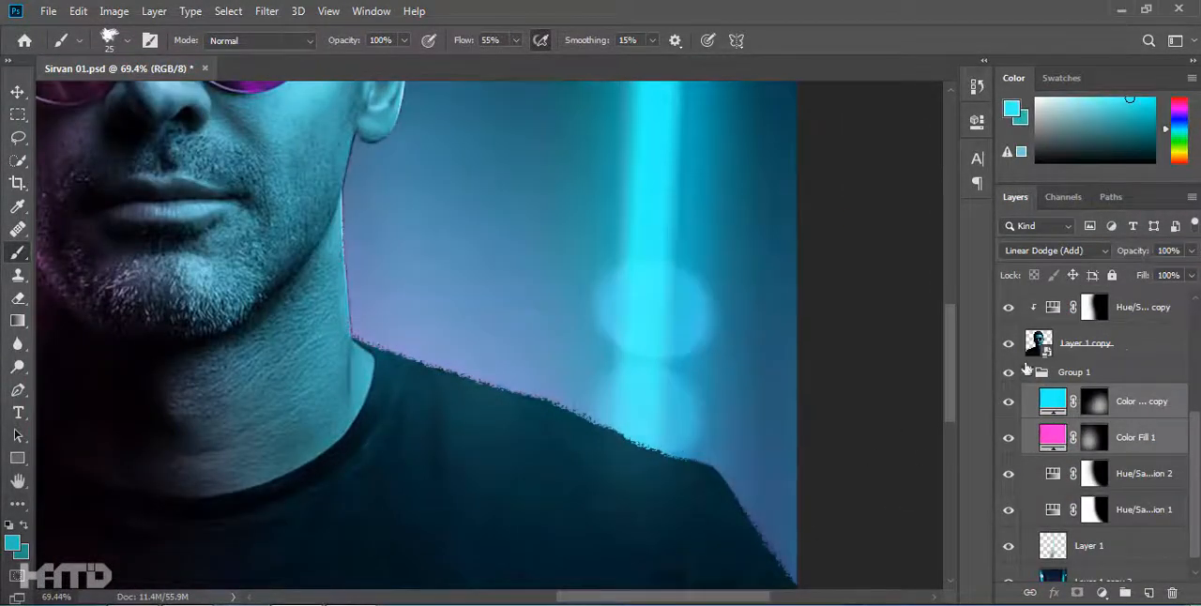
Paint a cyan rim light along the right shoulder on the clipped fill's mask, with brush smoothing at 25%.
scroll(1158, 357, up, 4)
click(1138, 379)
scroll(651, 365, down, 4)
scroll(648, 426, up, 7)
drag(699, 450, 461, 206)
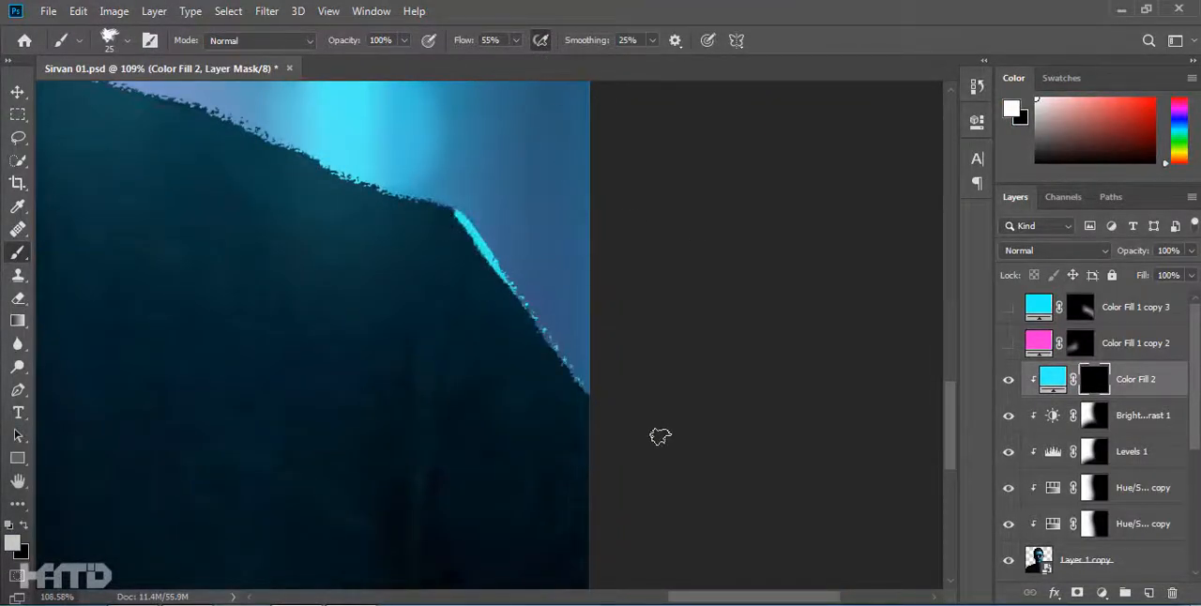
scroll(649, 451, down, 8)
scroll(674, 451, up, 7)
drag(721, 433, 837, 458)
Change the rim-light fill's color to the cyan sampled from the background's vertical light beam.
double_click(1052, 376)
click(763, 202)
click(1066, 290)
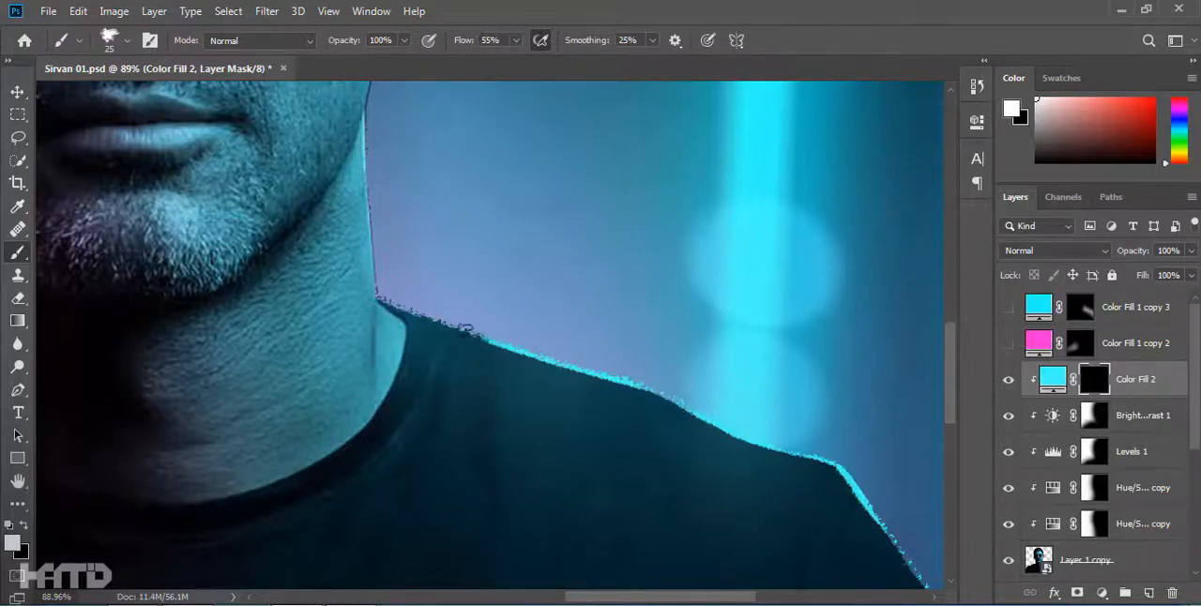
Paint a thin cyan rim along the right edge of the neck with a 15 px brush, trimming the overrun in black.
scroll(475, 330, up, 2)
key(bracketleft)
drag(421, 369, 421, 305)
key(ctrl+z)
scroll(428, 375, up, 2)
mouse_move(422, 388)
mouse_down()
mouse_move(408, 327)
mouse_move(393, 367)
mouse_up()
drag(390, 499, 390, 464)
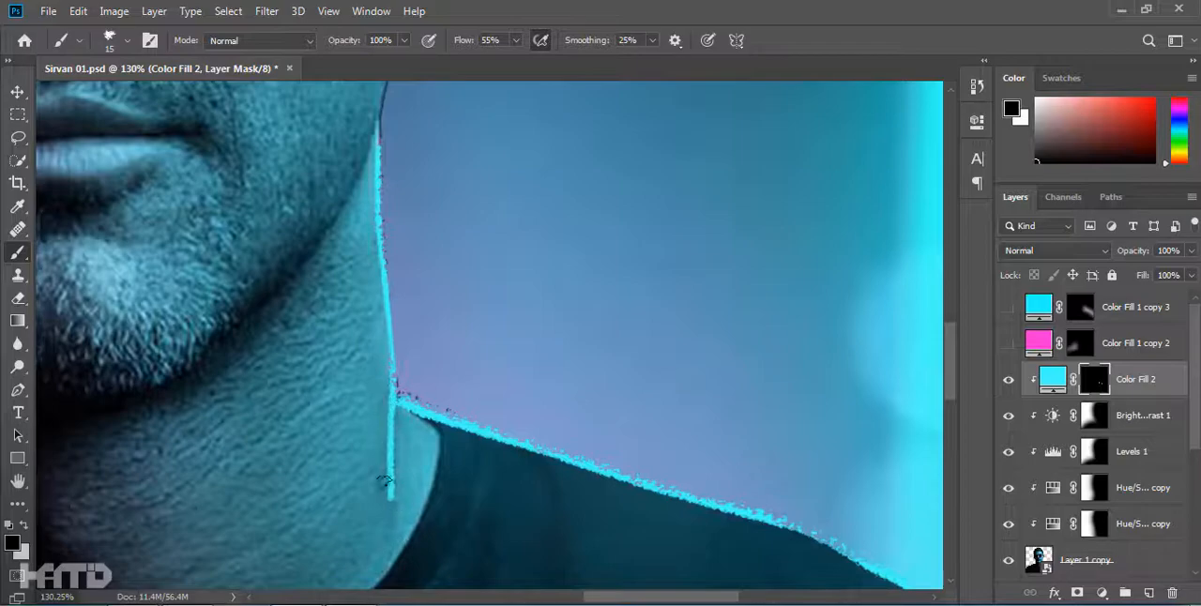
scroll(383, 472, up, 3)
scroll(454, 533, down, 8)
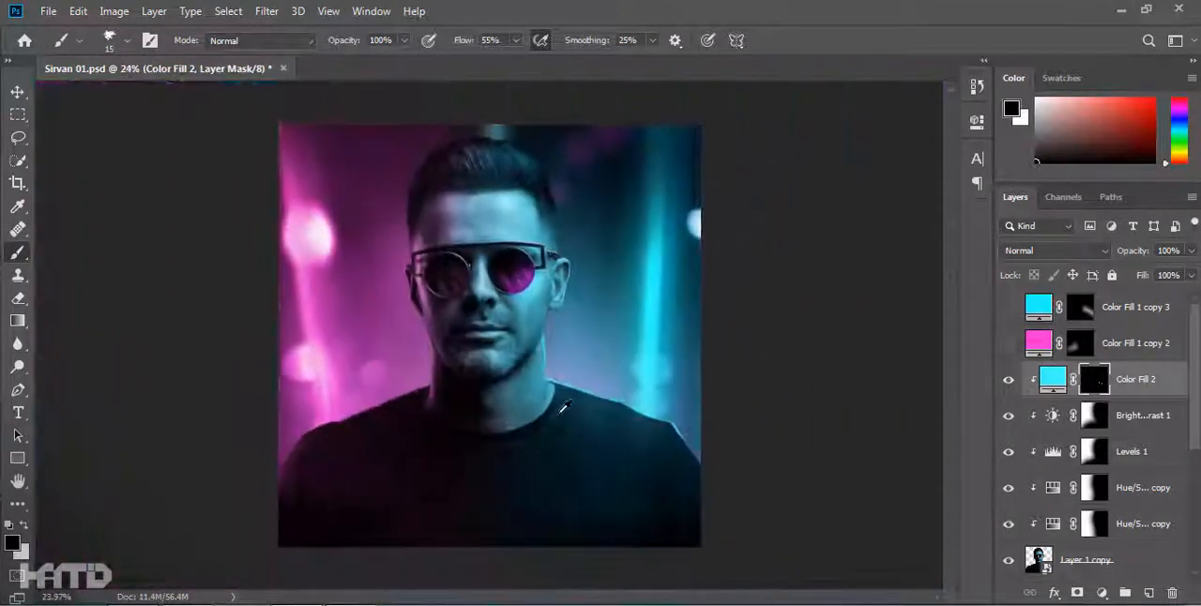
Trace the inner and outer edges of the shirt collar on the right with thin cyan rim lines.
scroll(564, 407, up, 6)
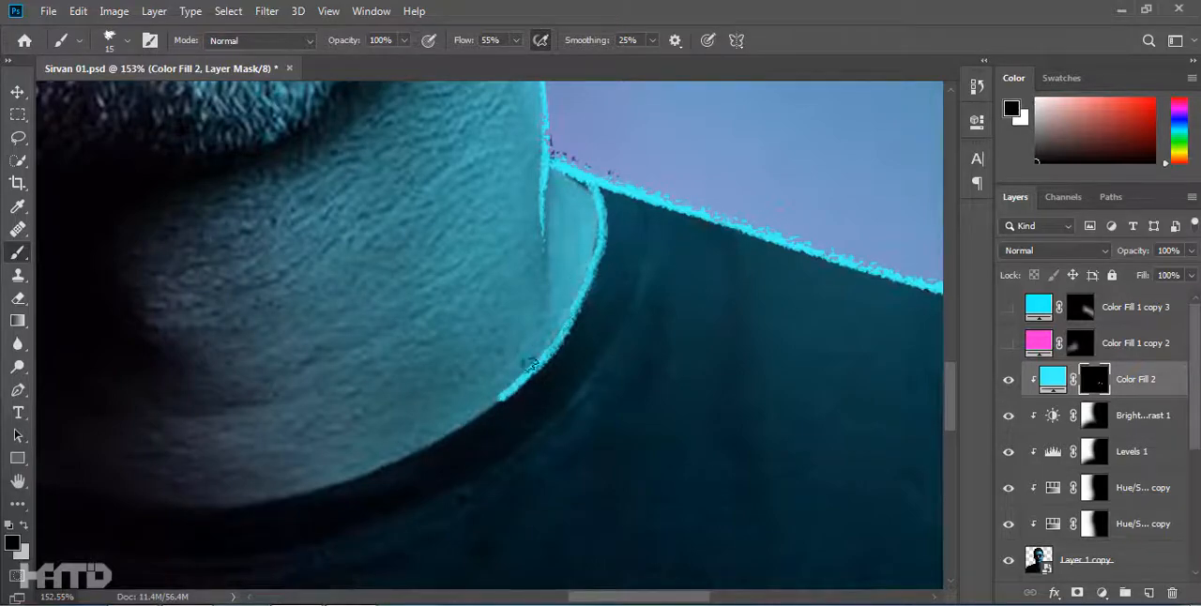
scroll(533, 360, down, 8)
scroll(664, 200, up, 6)
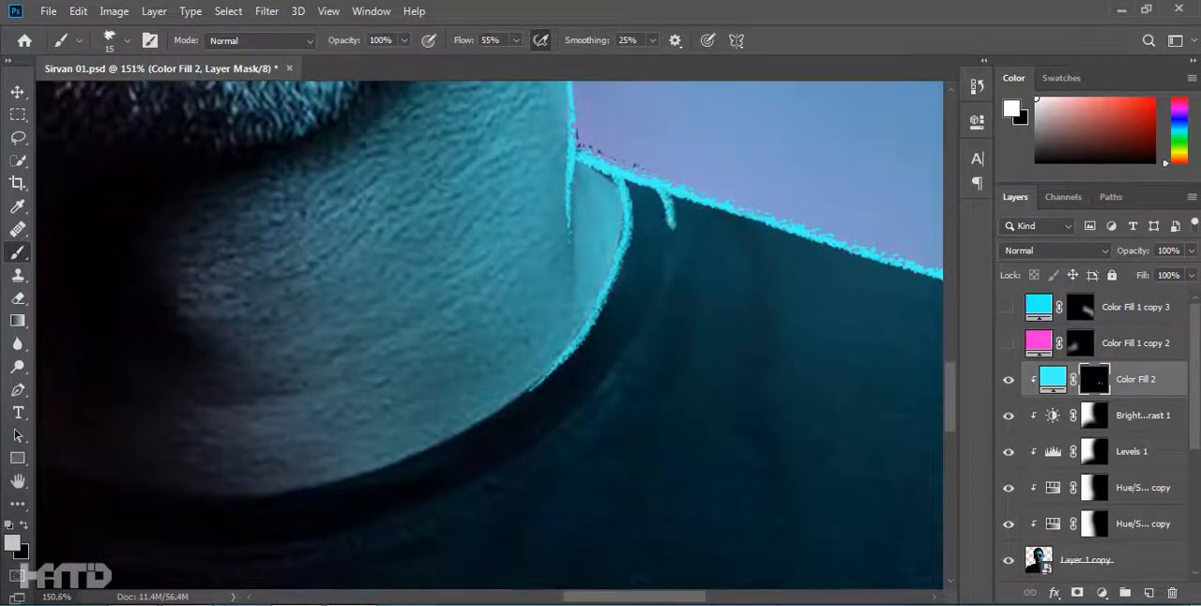
drag(426, 488, 559, 386)
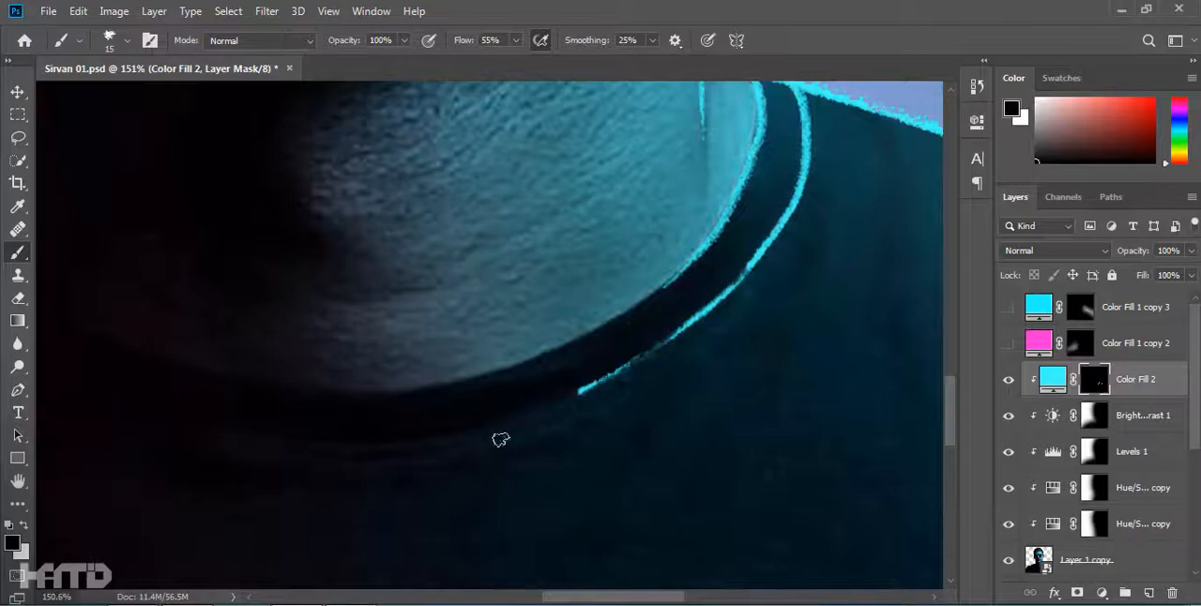
scroll(639, 352, down, 6)
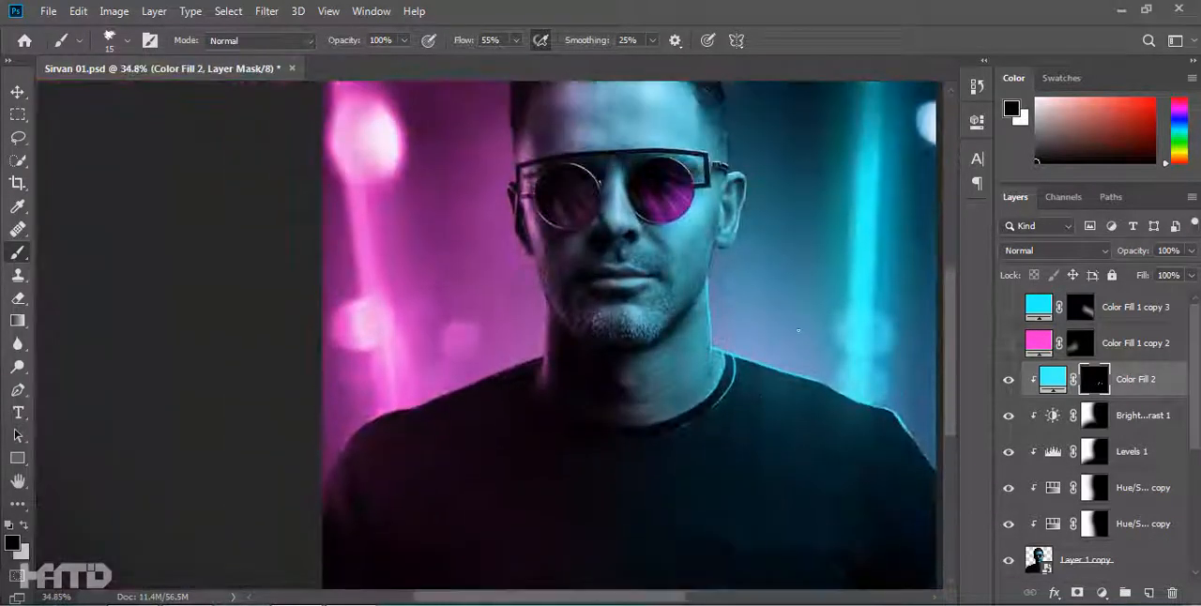
Paint a tapering cyan line down the sleeve fold from the right shoulder corner.
scroll(662, 260, up, 5)
key(x)
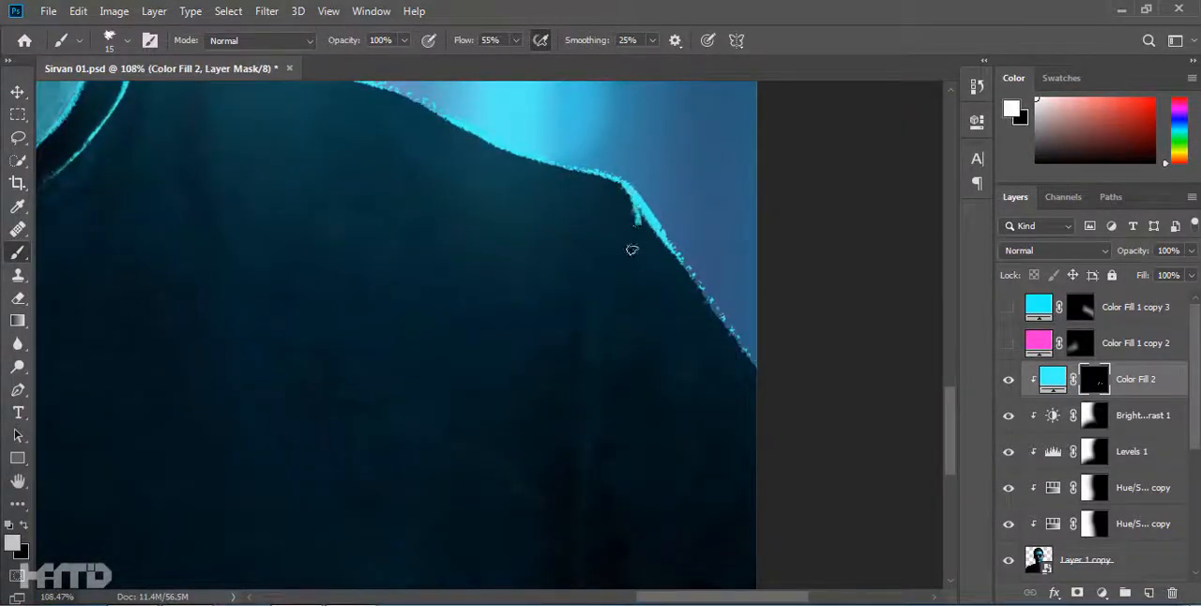
scroll(608, 451, down, 5)
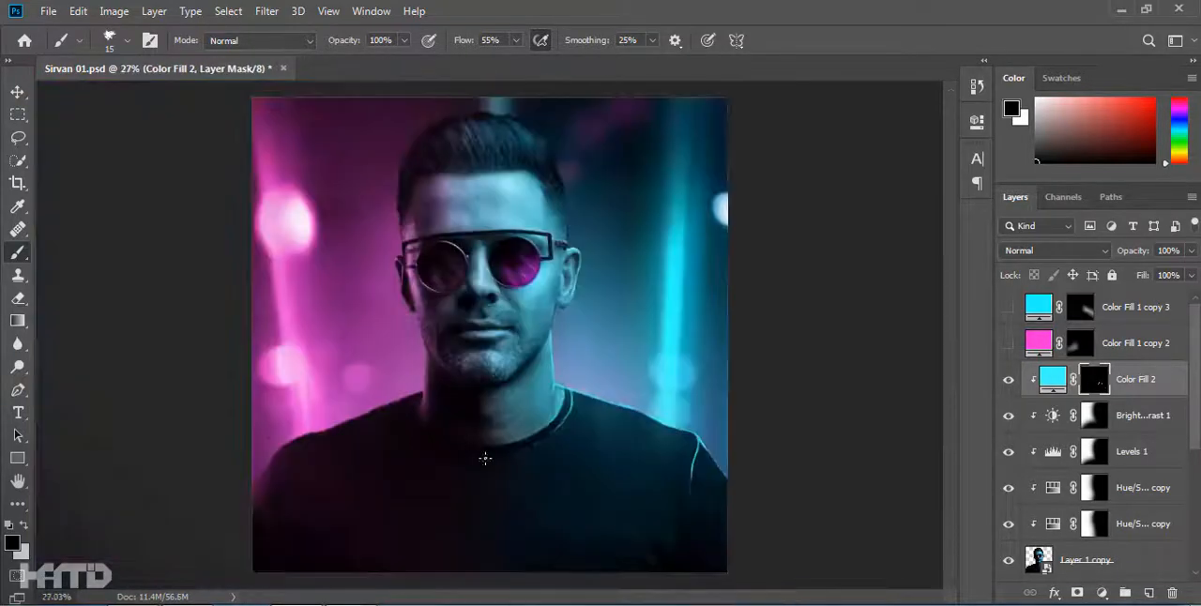
scroll(748, 432, up, 5)
scroll(322, 281, down, 5)
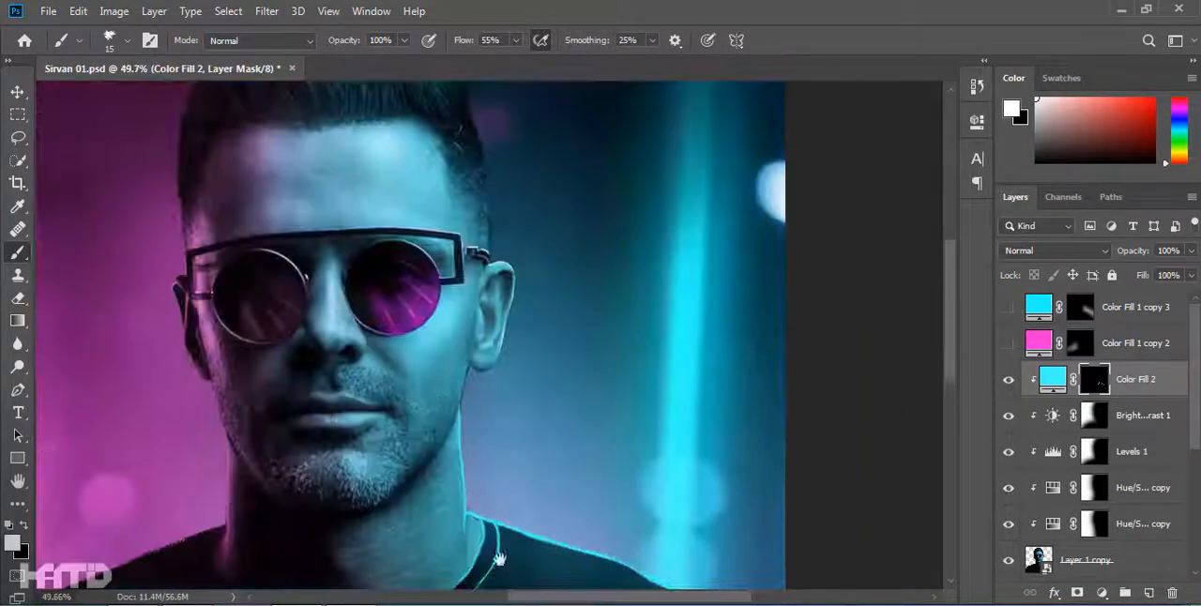
Raise brush smoothing to 40% and paint a cyan rim along the right jawline, from the earlobe toward the chin.
scroll(633, 185, up, 4)
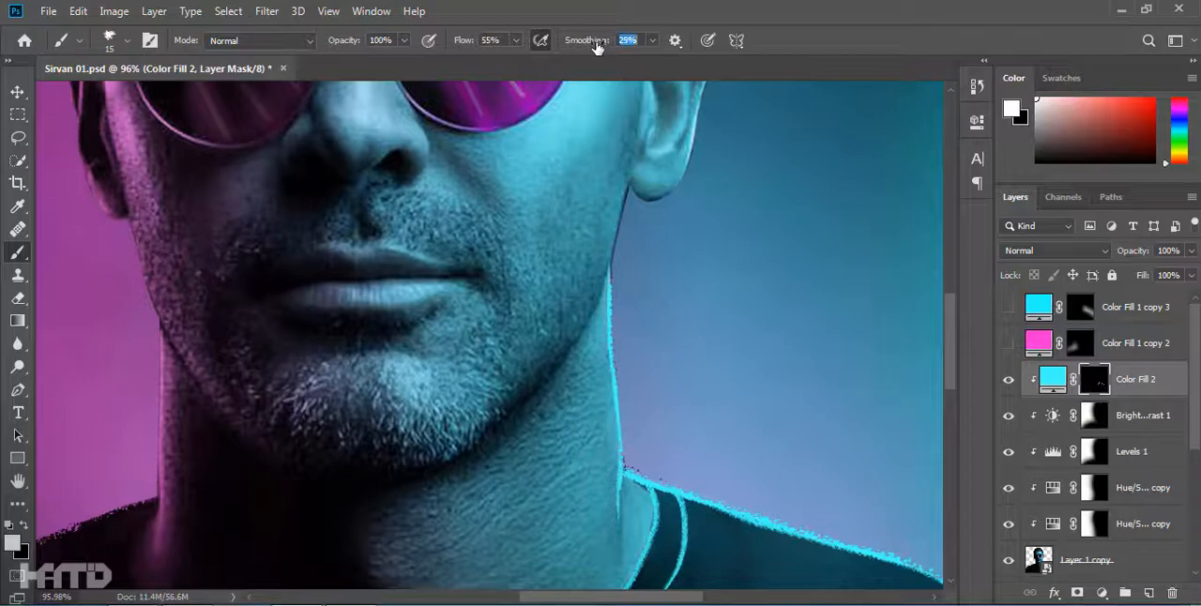
drag(618, 219, 623, 193)
scroll(632, 197, up, 2)
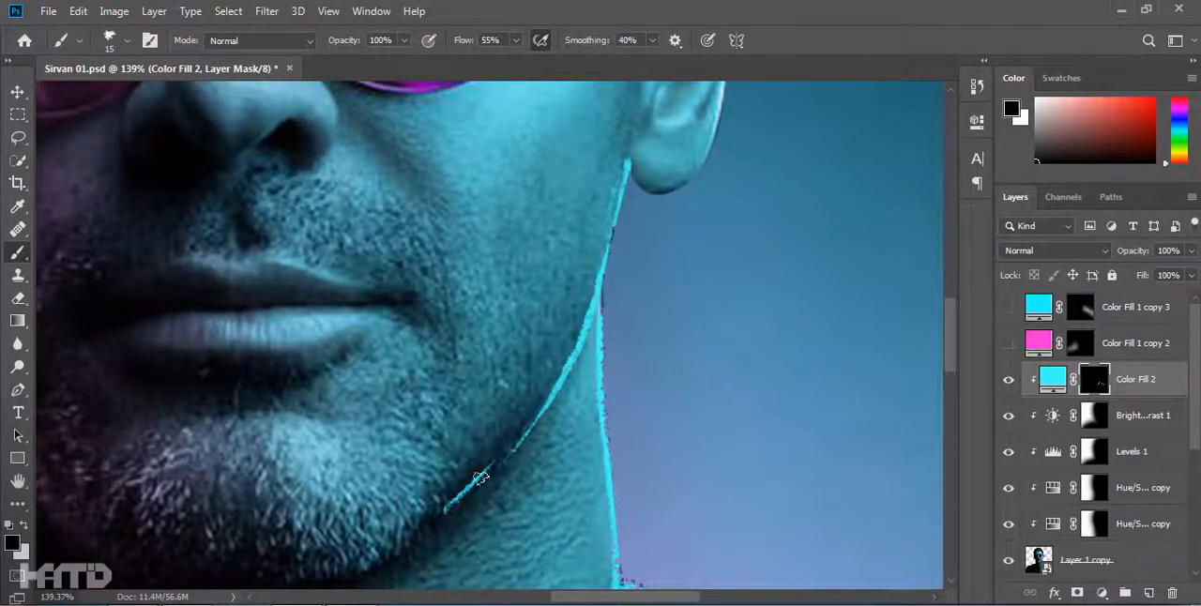
scroll(445, 509, down, 5)
Paint thin cyan rims along the right ear's front edge, inner front fold, outer contour and earlobe.
scroll(547, 229, up, 6)
key(x)
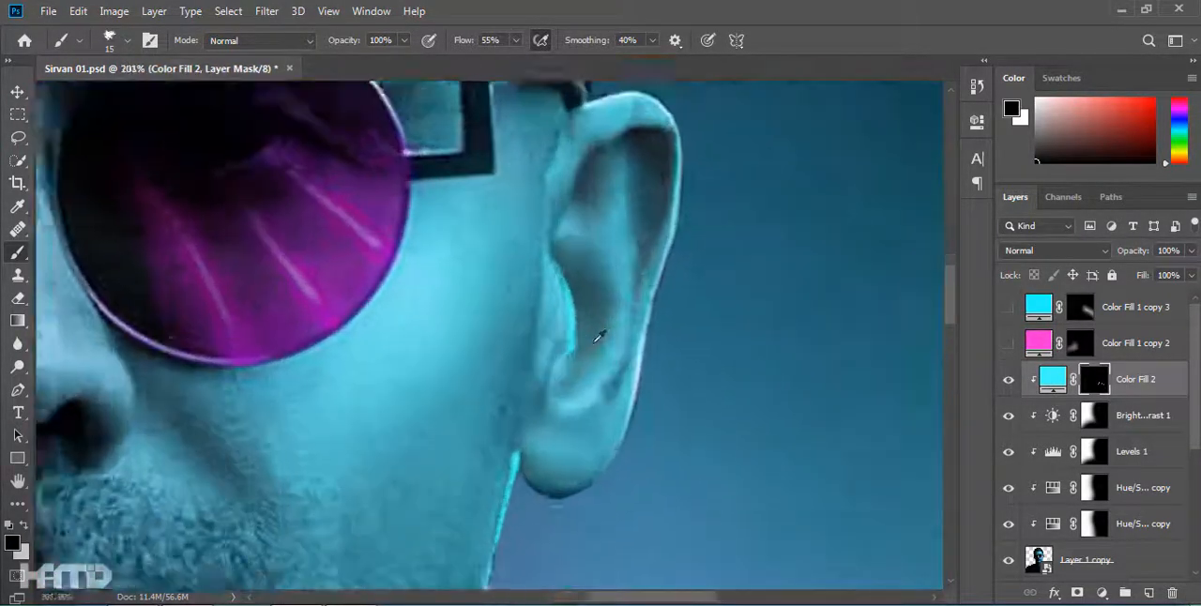
key(x)
scroll(532, 380, up, 1)
mouse_move(511, 193)
mouse_down()
mouse_move(466, 432)
mouse_move(324, 460)
mouse_up()
key(x)
drag(336, 575, 386, 535)
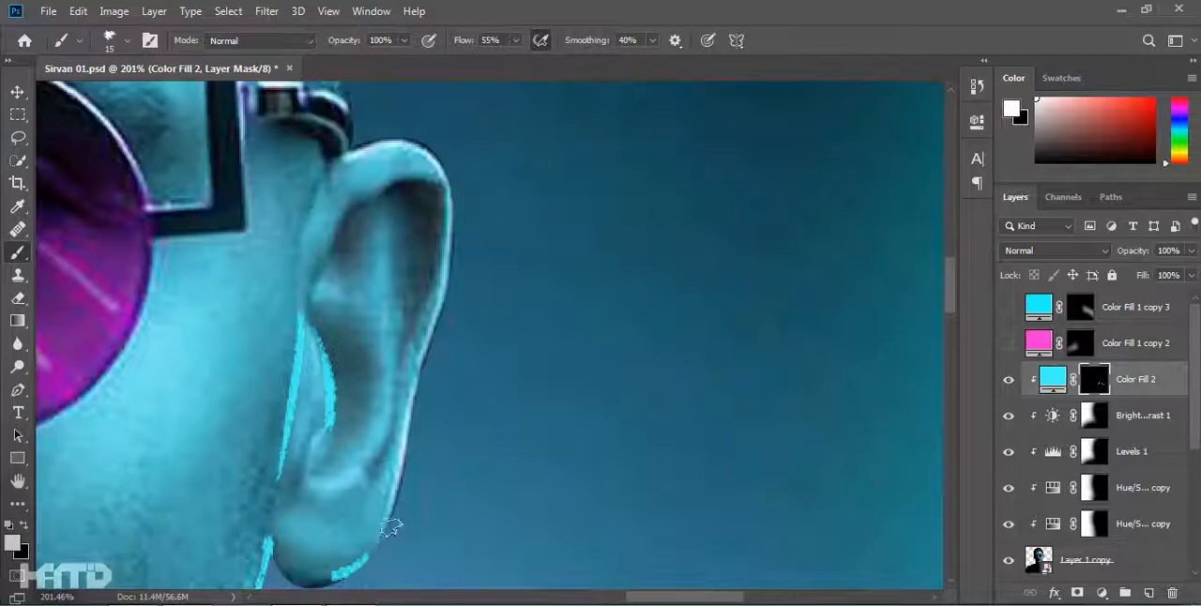
drag(360, 439, 469, 225)
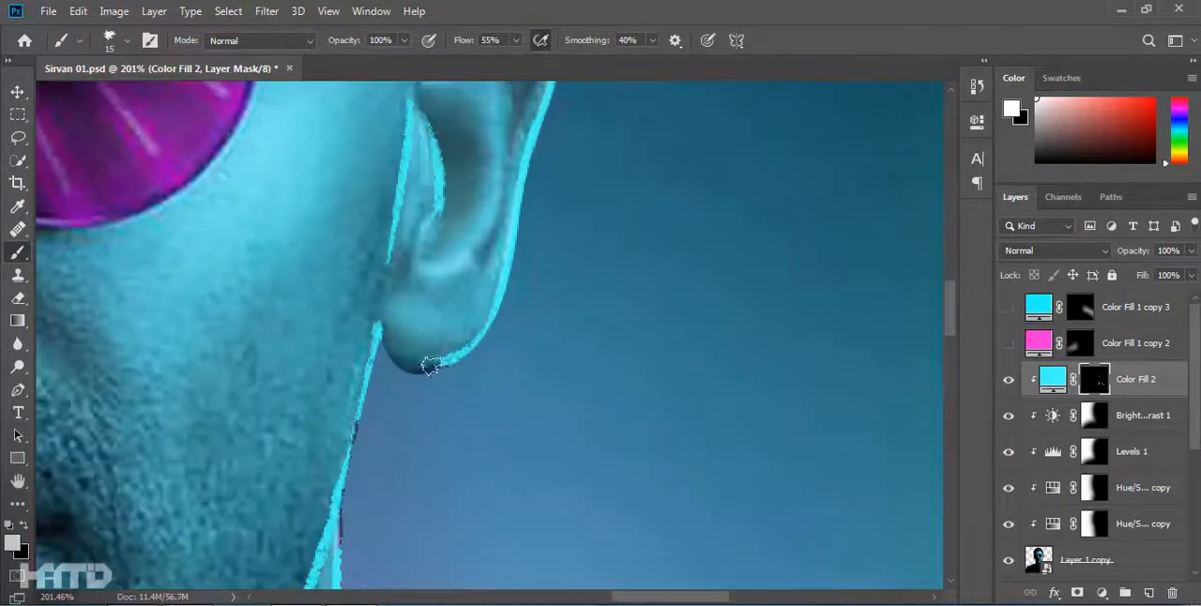
drag(395, 344, 425, 359)
scroll(563, 289, down, 9)
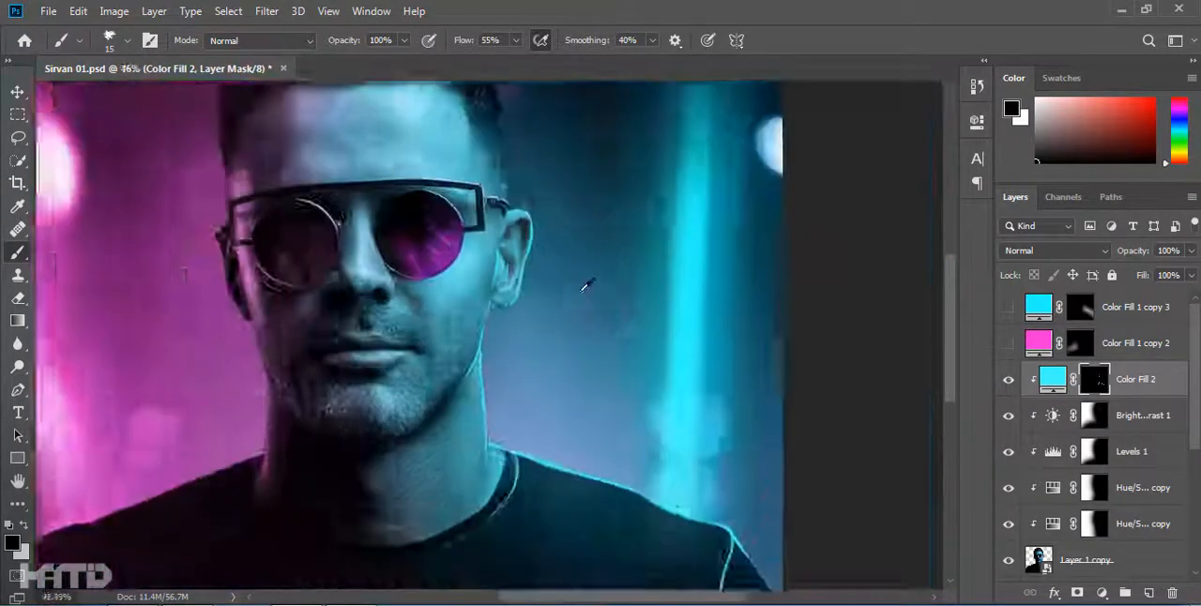
Paint a cyan line along the curved inner fold of the right ear and thin it in black on the mask.
scroll(537, 277, up, 10)
key(x)
drag(457, 253, 439, 469)
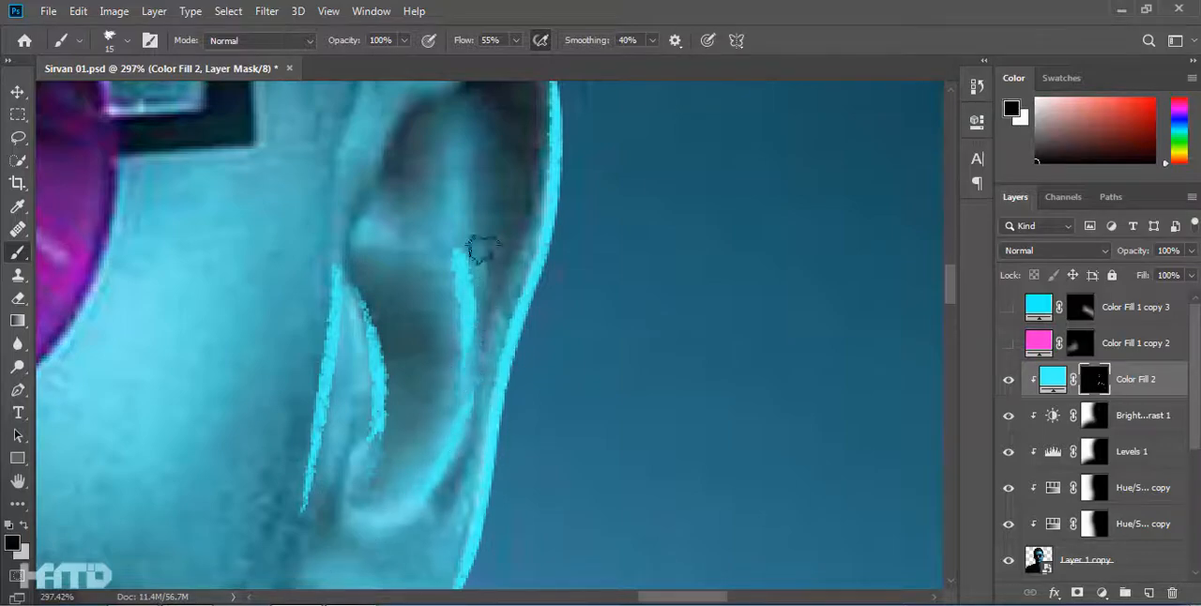
drag(483, 249, 477, 399)
scroll(465, 310, down, 9)
scroll(413, 122, up, 8)
Trace the right outer edge and the top bar of the sunglasses frame with thin cyan rim lines.
drag(499, 465, 602, 228)
key(x)
drag(603, 229, 611, 281)
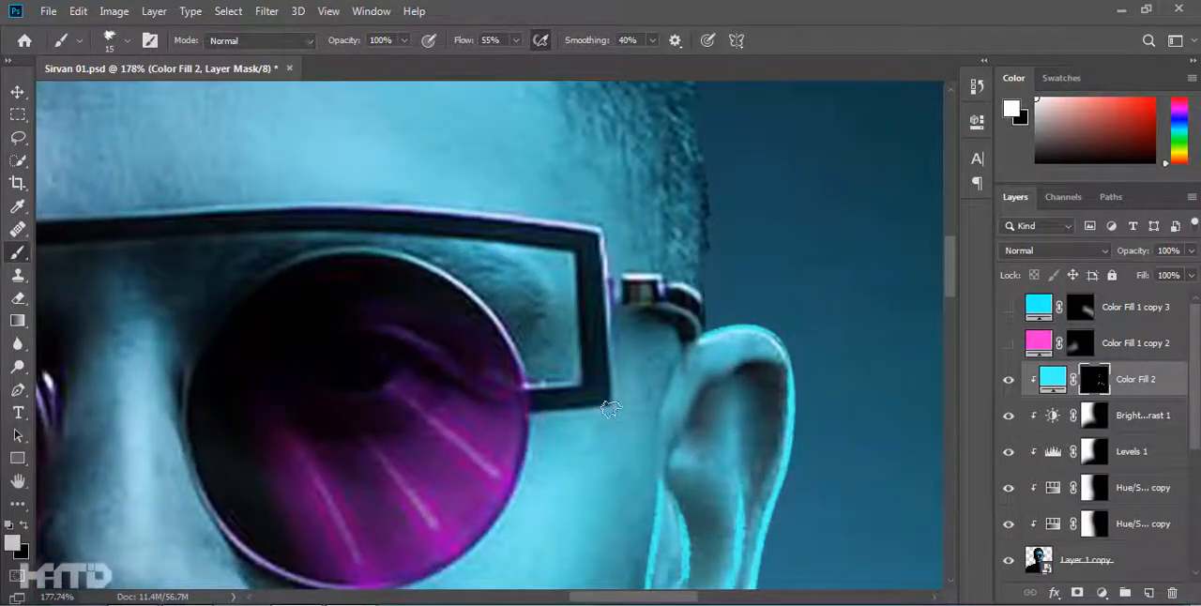
key(x)
scroll(473, 422, up, 2)
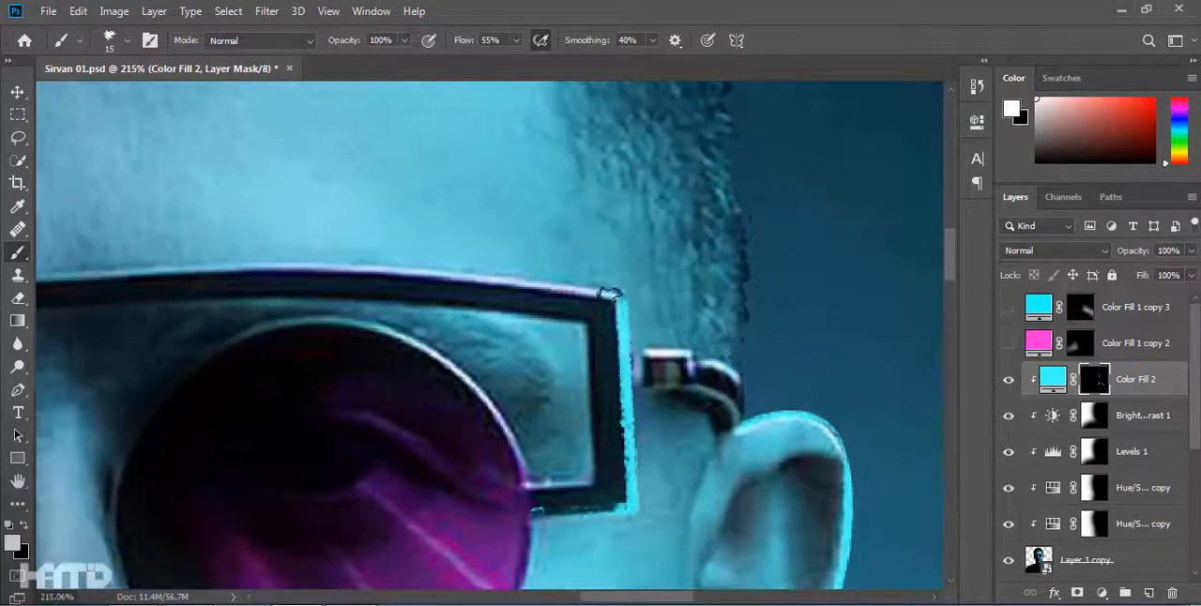
drag(350, 267, 225, 271)
drag(225, 274, 603, 329)
Paint a cyan rim along the top of the glasses hinge and temple arm leading to the right ear.
key(x)
scroll(735, 342, down, 9)
scroll(704, 374, up, 12)
key(x)
drag(471, 301, 564, 302)
scroll(645, 364, down, 7)
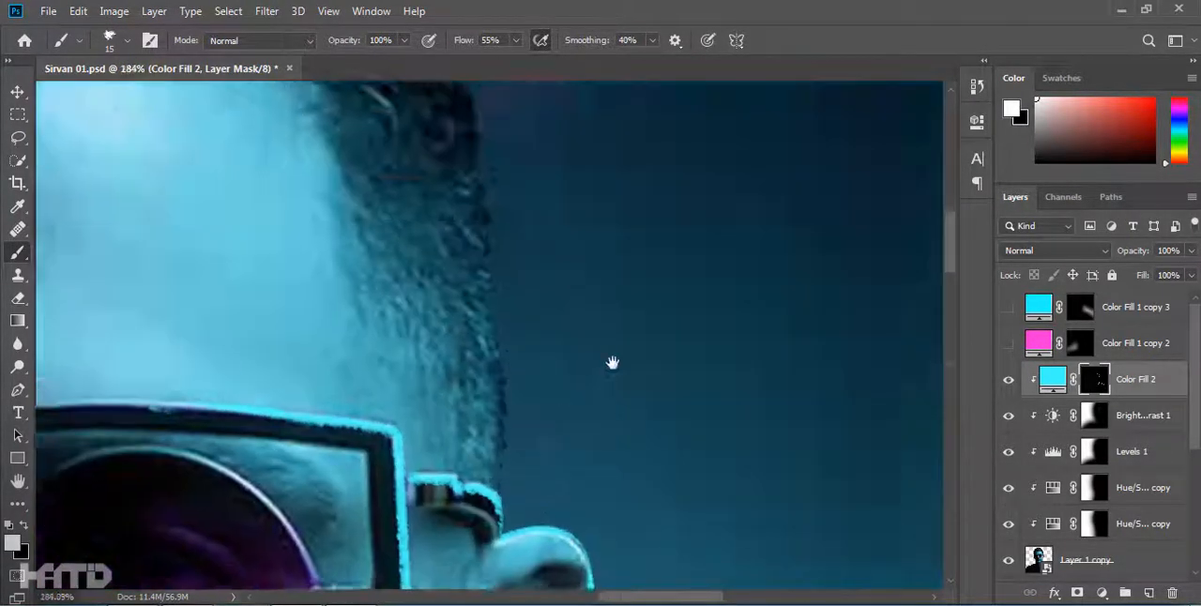
Paint tapering cyan strands at the hair's right corner and a cyan rim down the right side of the head.
mouse_move(576, 206)
mouse_down()
mouse_move(630, 357)
mouse_move(619, 437)
mouse_up()
key(x)
mouse_move(584, 462)
mouse_down()
mouse_move(585, 287)
mouse_move(569, 526)
mouse_up()
drag(590, 440, 606, 517)
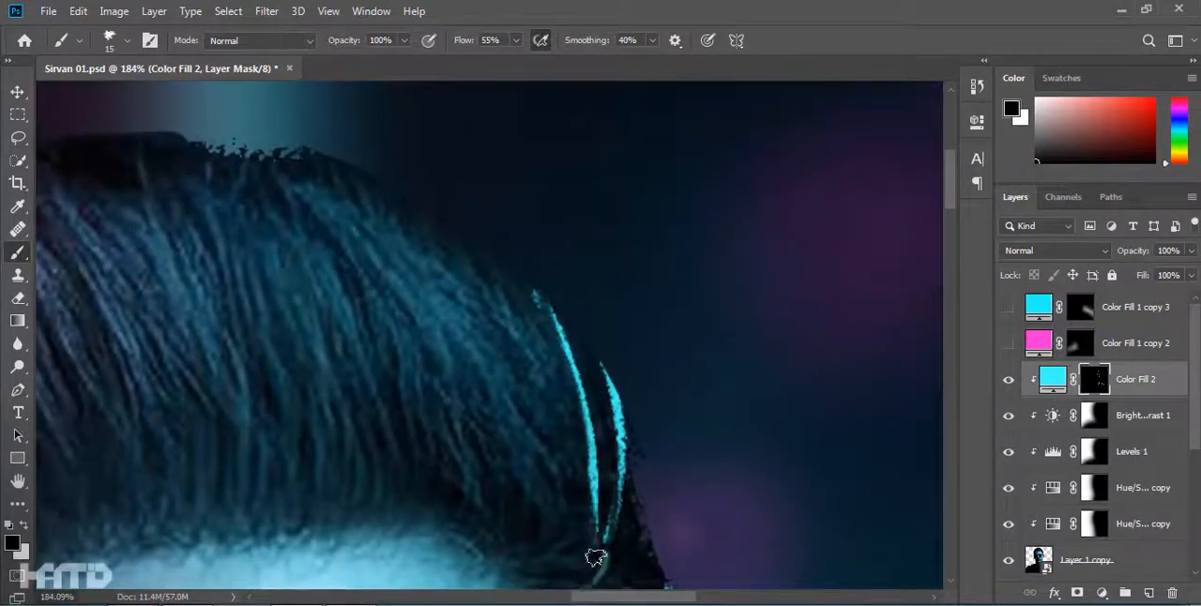
drag(595, 574, 466, 324)
key(x)
scroll(574, 193, down, 8)
drag(573, 193, 570, 354)
scroll(570, 354, up, 8)
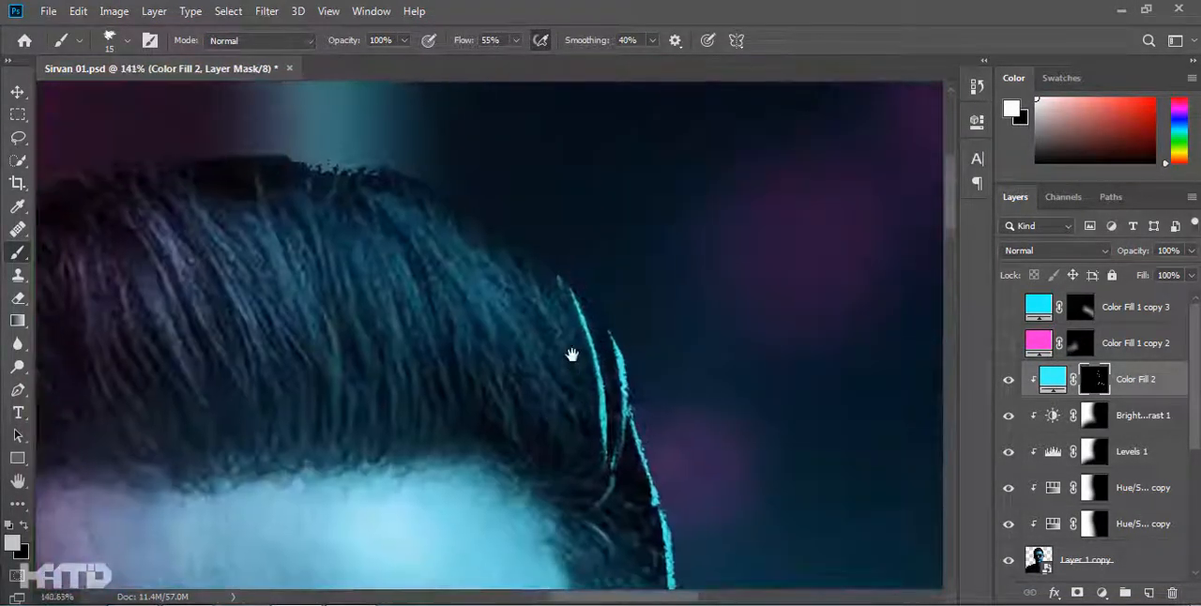
Add tapering cyan strands inward from the hair's right corner and a short one in the side hair near the temple.
drag(571, 483, 433, 97)
drag(532, 477, 367, 185)
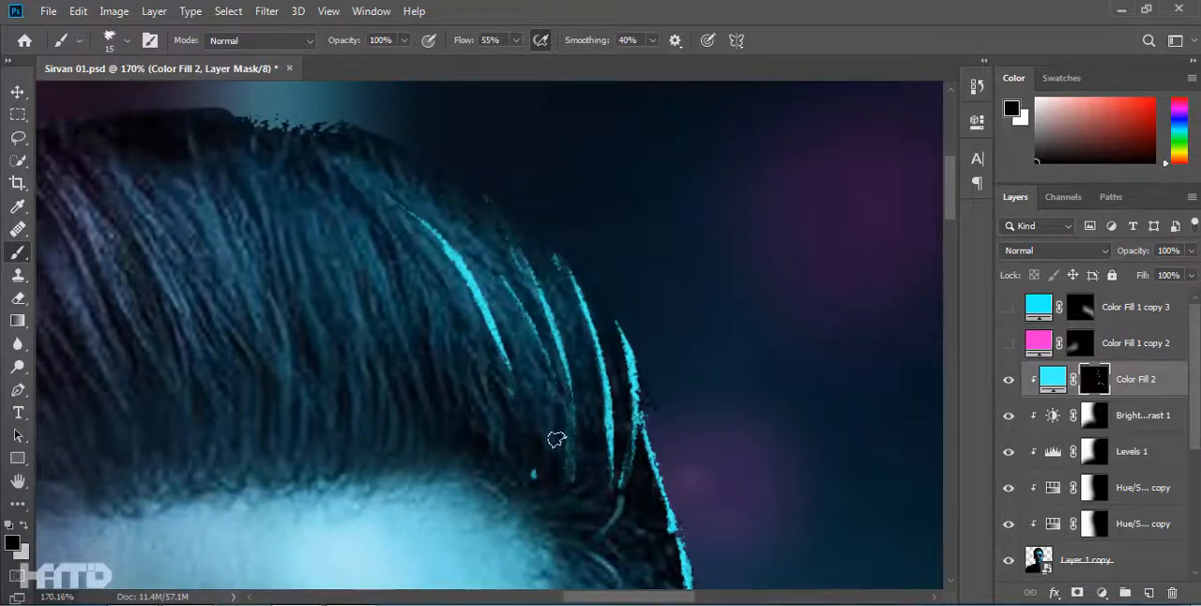
scroll(558, 435, down, 8)
scroll(638, 460, up, 9)
drag(535, 279, 563, 404)
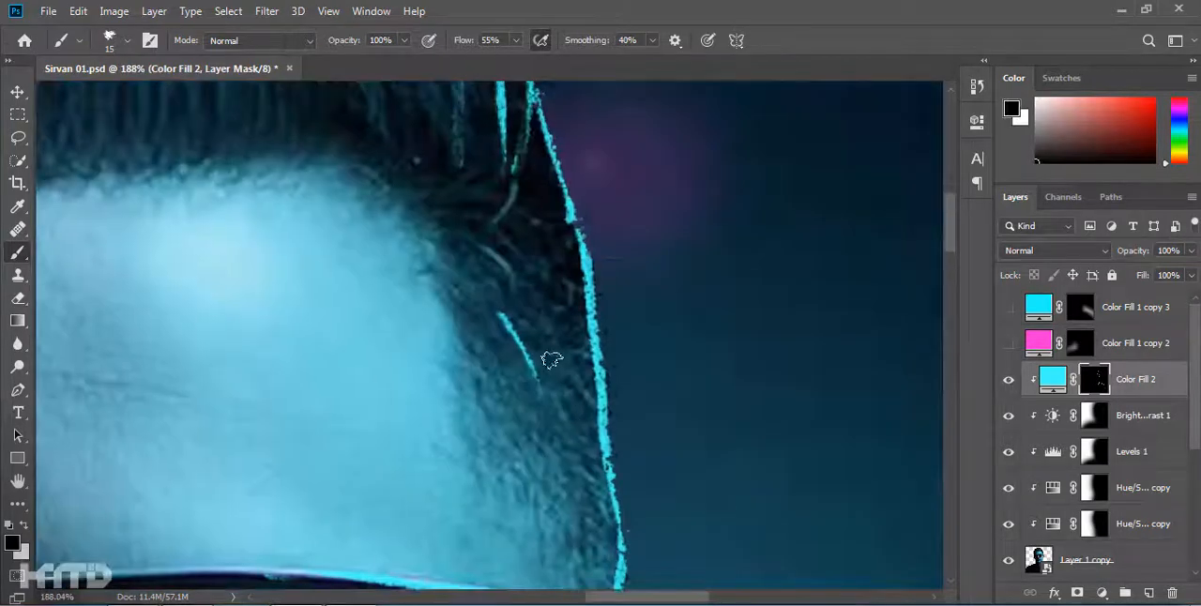
scroll(559, 406, down, 8)
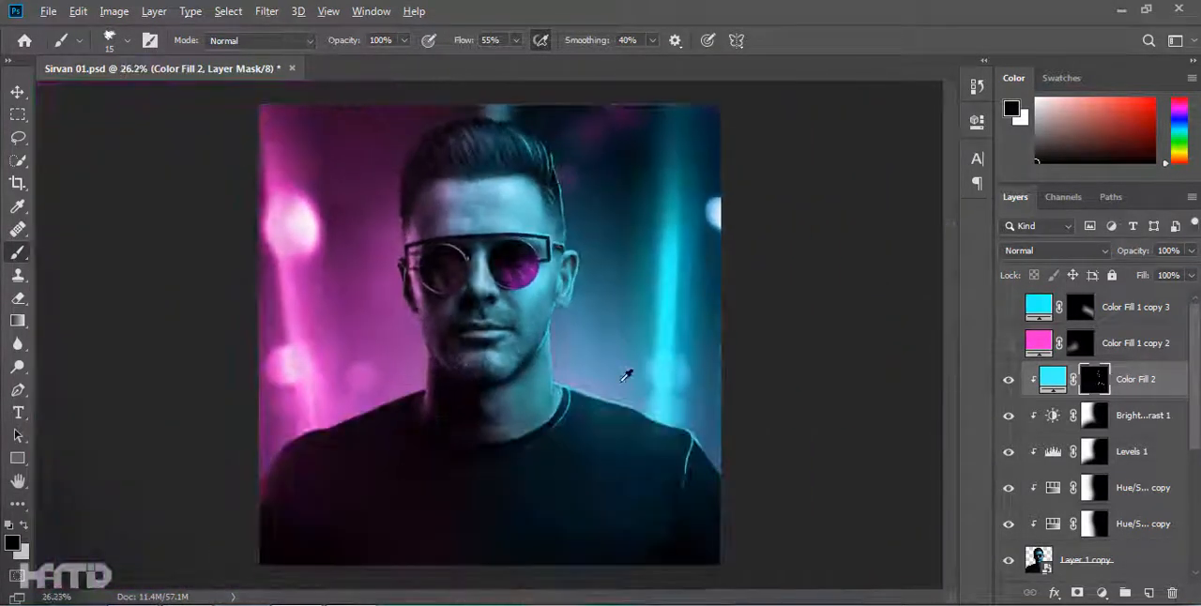
Paint and trim fine cyan strands in the short hair on the right side of the head, and save the document.
scroll(620, 375, up, 6)
scroll(579, 285, up, 4)
drag(584, 177, 566, 380)
key(x)
drag(577, 247, 591, 179)
scroll(611, 235, down, 8)
scroll(681, 520, up, 5)
key(x)
drag(636, 244, 631, 327)
key(x)
drag(634, 323, 640, 268)
scroll(593, 241, down, 8)
key(ctrl+s)
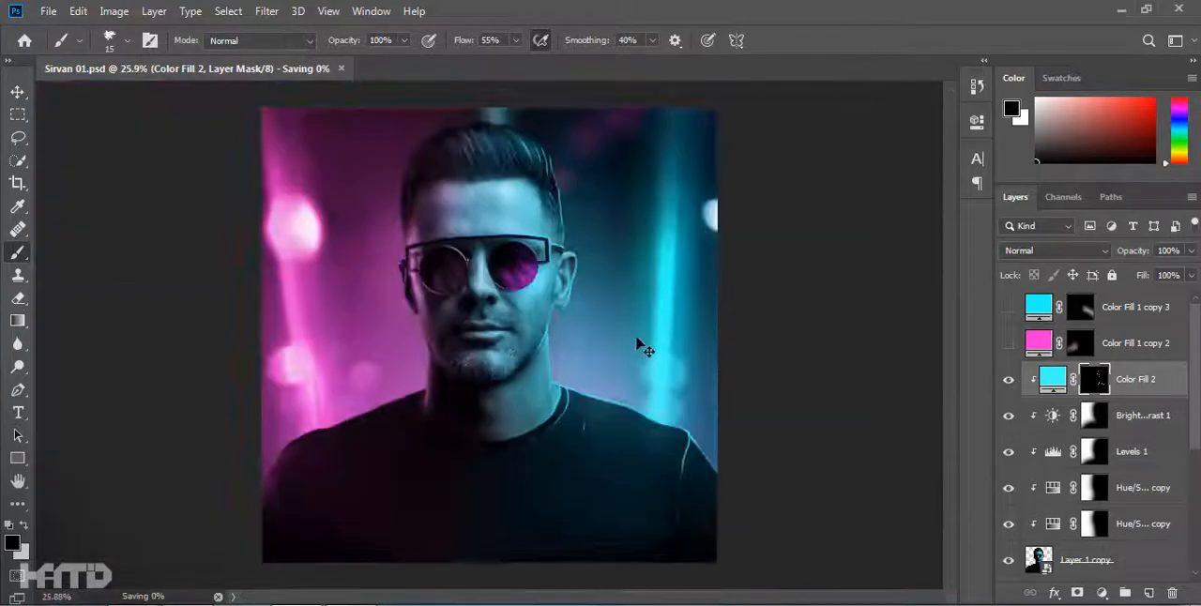
Paint short tapering cyan fold lines on the shirt's right chest and sleeve.
scroll(592, 258, up, 10)
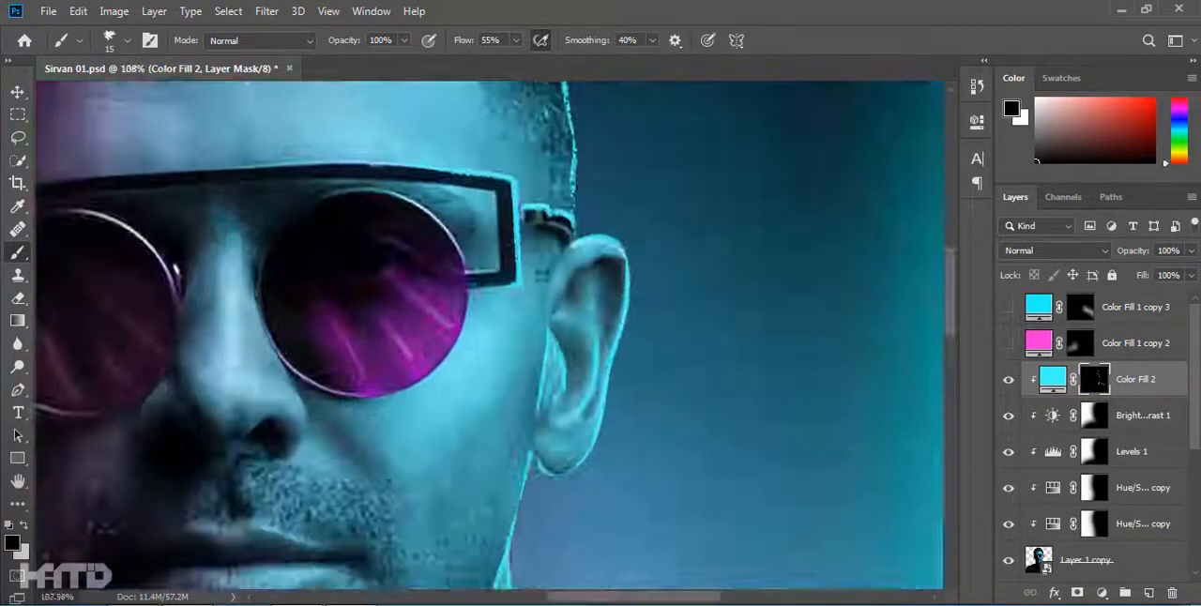
scroll(676, 408, down, 2)
key(x)
mouse_move(729, 361)
mouse_down()
mouse_move(711, 277)
mouse_move(651, 233)
mouse_up()
scroll(611, 528, down, 8)
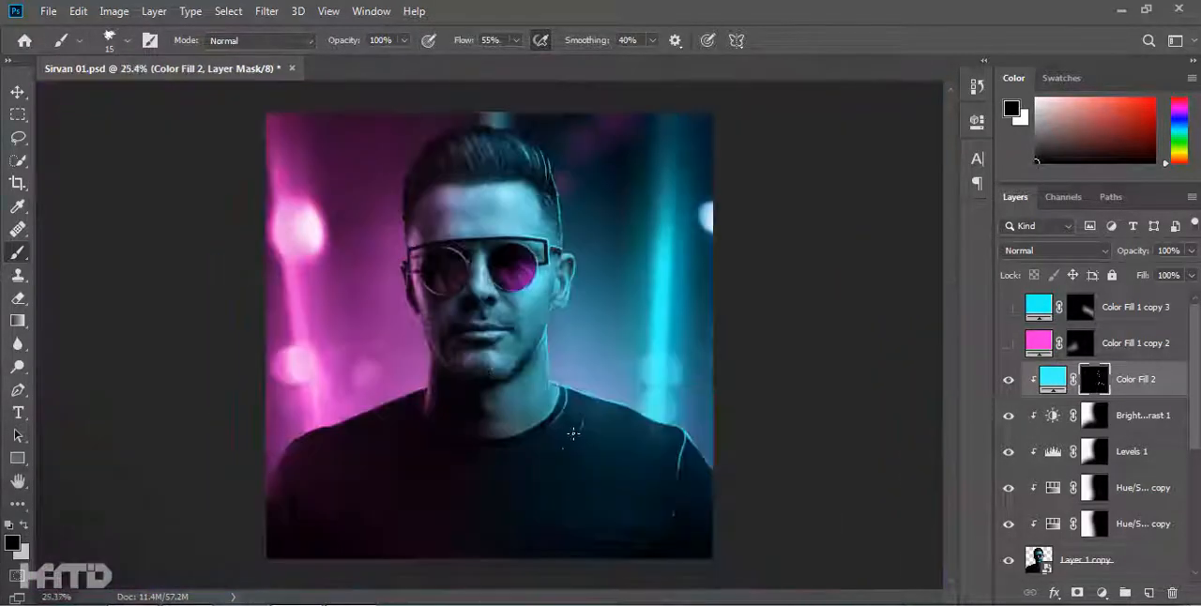
Paint tapering cyan highlights along the right half of the upper lip's top edge and the lower lip's bottom edge.
scroll(554, 346, up, 9)
key(x)
drag(554, 345, 416, 309)
scroll(416, 309, up, 3)
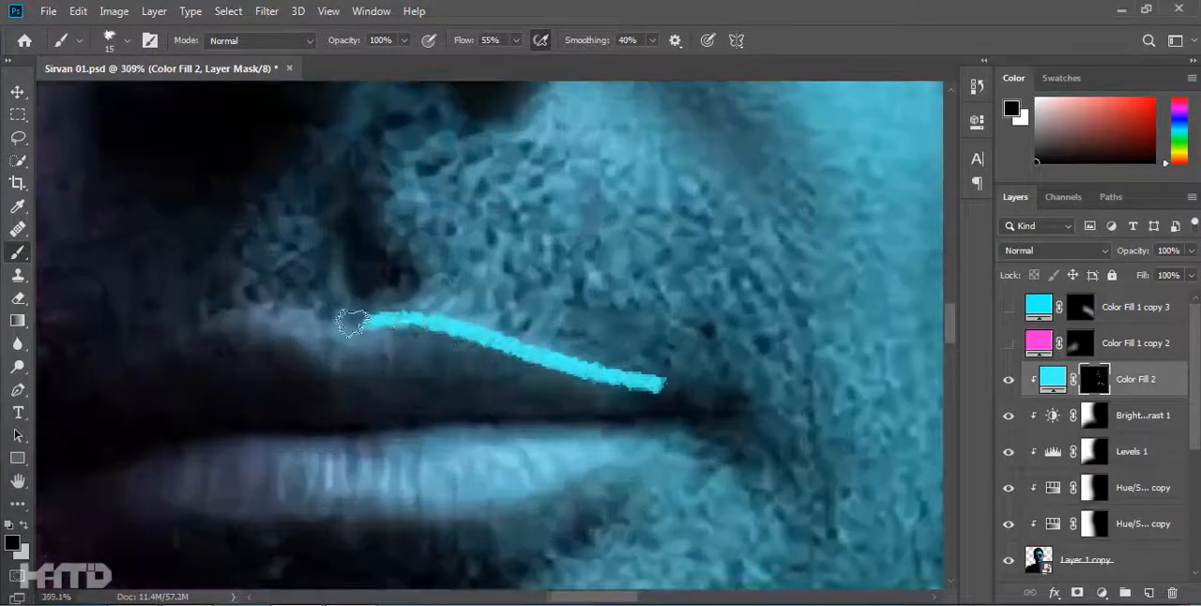
scroll(810, 338, down, 8)
scroll(517, 344, up, 8)
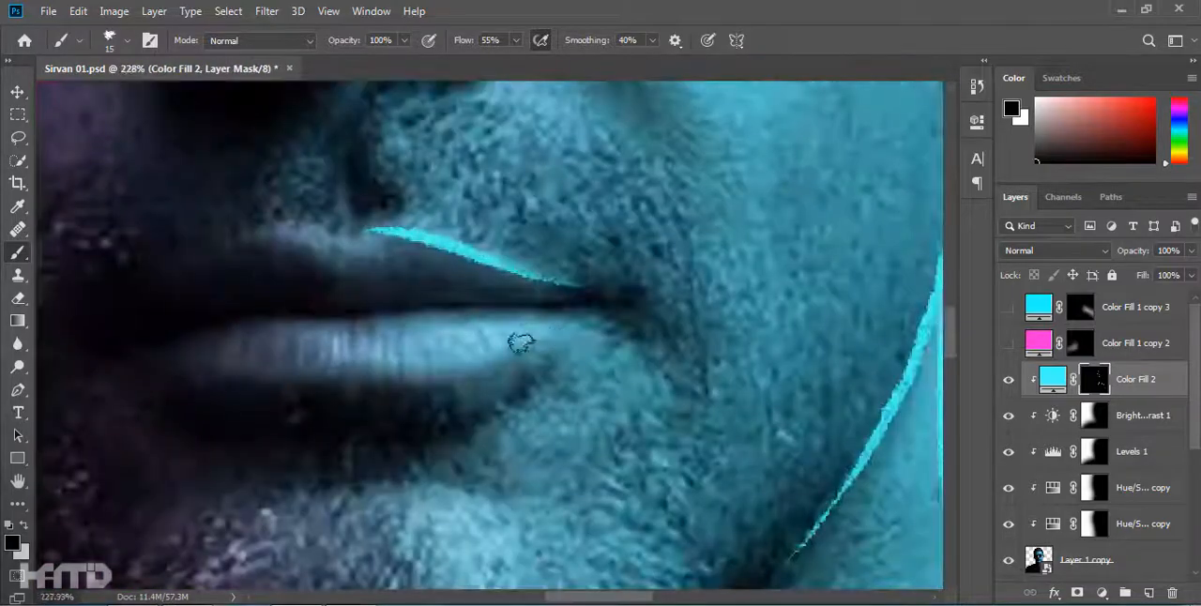
drag(589, 341, 338, 399)
scroll(584, 361, down, 8)
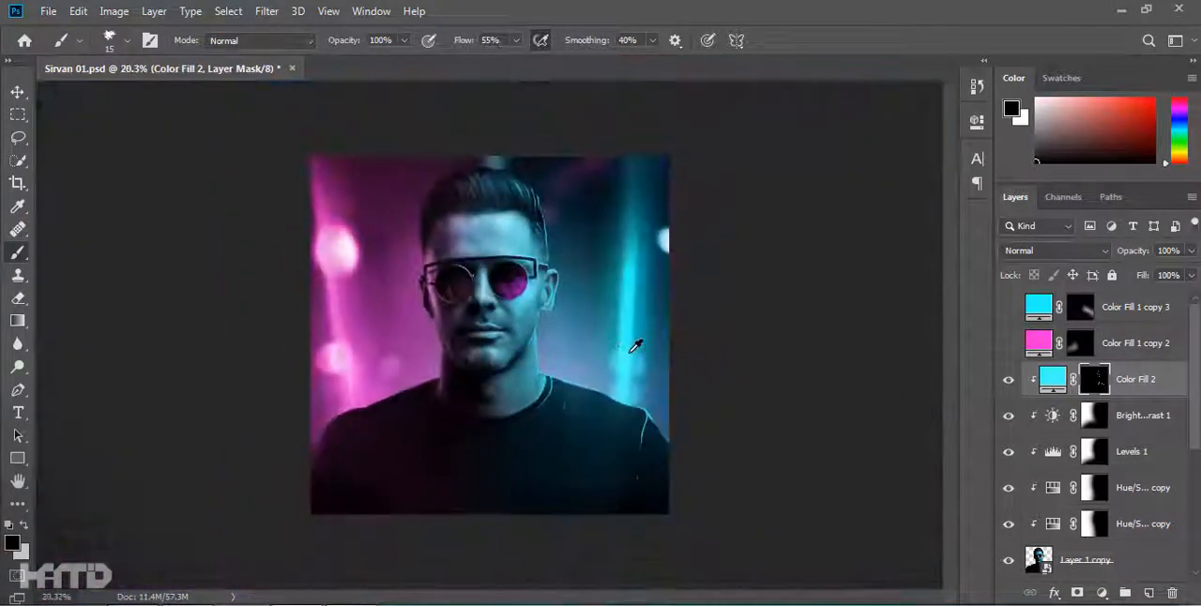
Paint long wavy cyan strands through the middle-right part of the swept-up hair, tapering their ends in black.
key(x)
scroll(516, 205, up, 8)
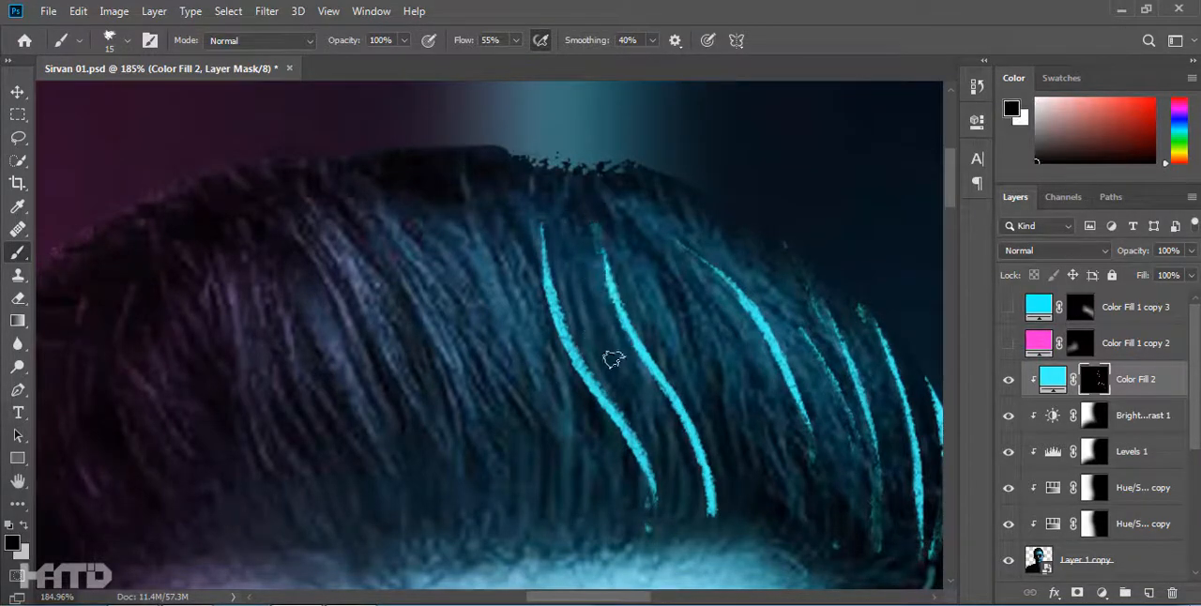
key(x)
key(x)
drag(697, 329, 768, 526)
drag(757, 438, 773, 507)
scroll(720, 440, down, 8)
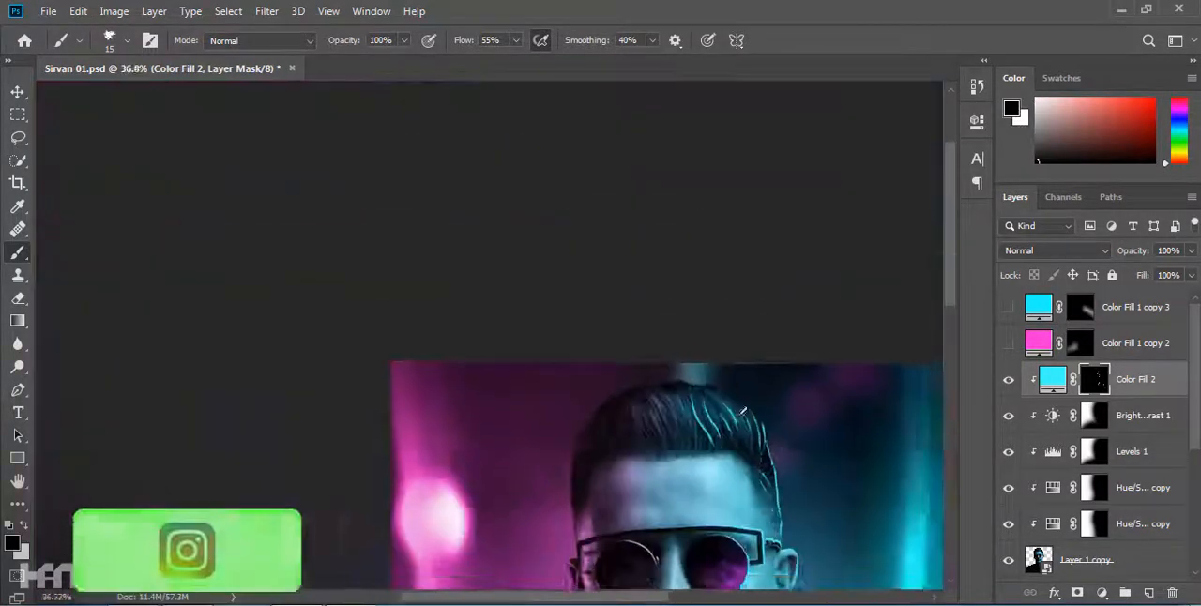
key(ctrl+0)
scroll(530, 161, up, 10)
key(x)
drag(644, 319, 589, 462)
key(x)
scroll(552, 413, down, 8)
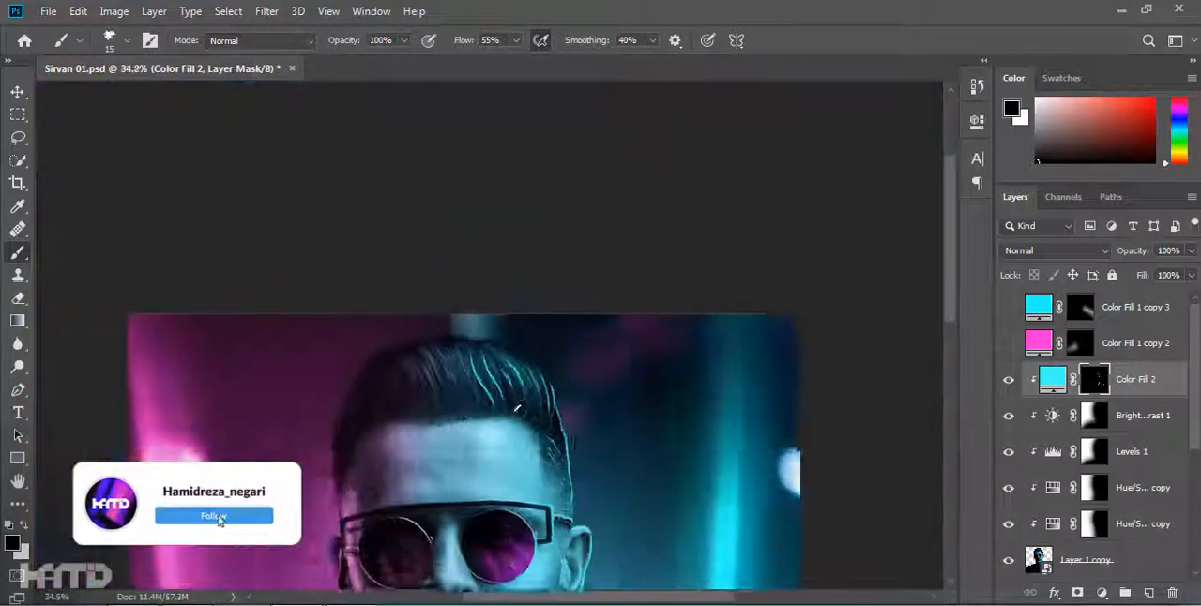
Fill the gaps between the long hair highlights with finer cyan strands, alternating white and black to taper them.
scroll(550, 410, up, 8)
key(x)
drag(536, 360, 512, 430)
mouse_move(78, 292)
mouse_down()
mouse_move(585, 340)
mouse_move(571, 450)
mouse_up()
scroll(601, 345, down, 4)
key(x)
key(x)
drag(642, 372, 604, 483)
key(x)
drag(597, 380, 615, 562)
drag(630, 512, 617, 561)
key(x)
drag(571, 378, 498, 255)
key(x)
drag(493, 258, 556, 361)
scroll(474, 136, down, 8)
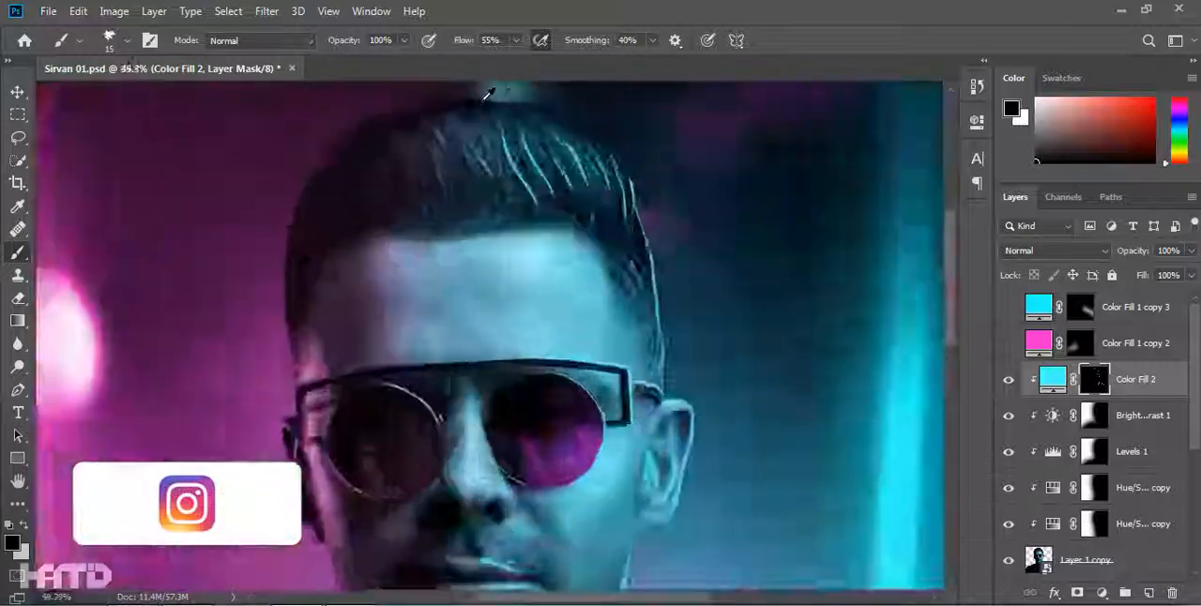
Extend the cyan strand highlights across the top of the hair toward its center.
scroll(494, 153, up, 8)
drag(623, 404, 507, 194)
mouse_move(684, 370)
mouse_down()
mouse_move(403, 375)
mouse_move(404, 414)
mouse_up()
mouse_move(427, 441)
mouse_down()
mouse_move(353, 327)
mouse_move(306, 195)
mouse_up()
drag(552, 393, 449, 219)
scroll(479, 226, down, 10)
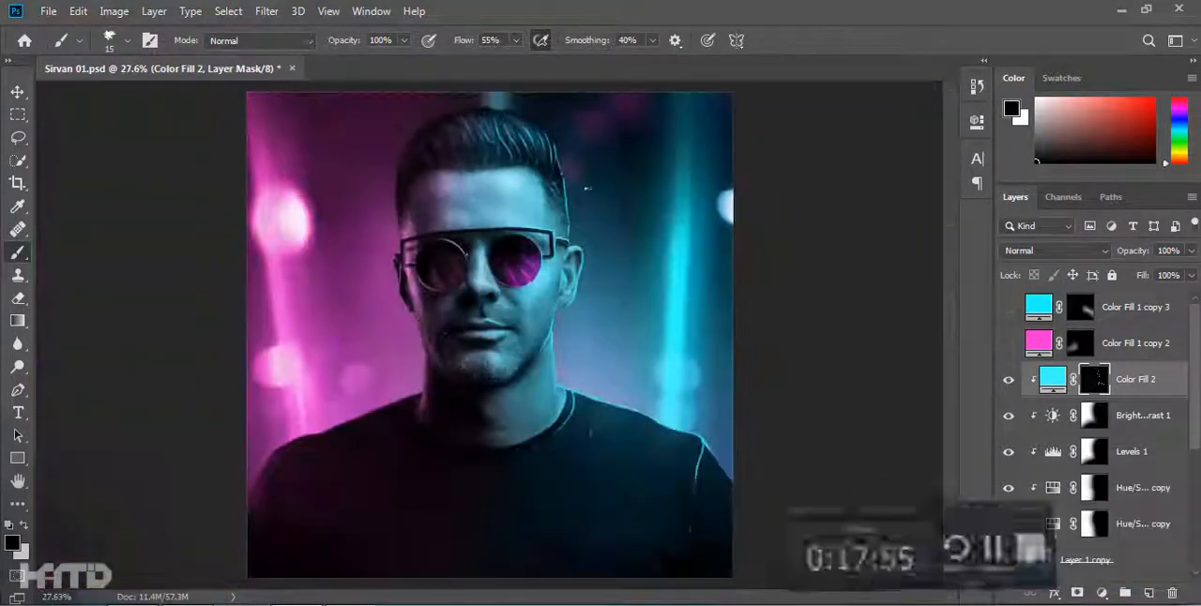
Paint another thin cyan line following the upper right contour of the hair.
scroll(555, 200, up, 8)
drag(554, 200, 663, 388)
key(x)
scroll(644, 404, down, 8)
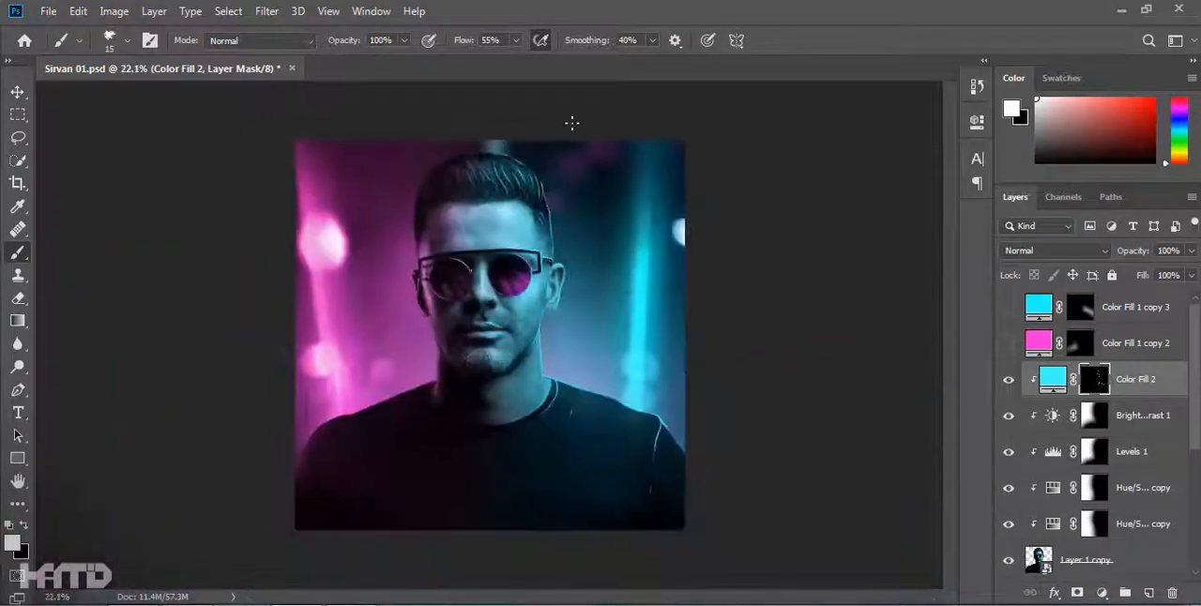
drag(442, 249, 459, 324)
Duplicate the cyan rim fill layer, keep the copy clipped to the portrait, and fill its mask with black.
key(ctrl+j)
scroll(1131, 383, down, 4)
alt+click(1138, 397)
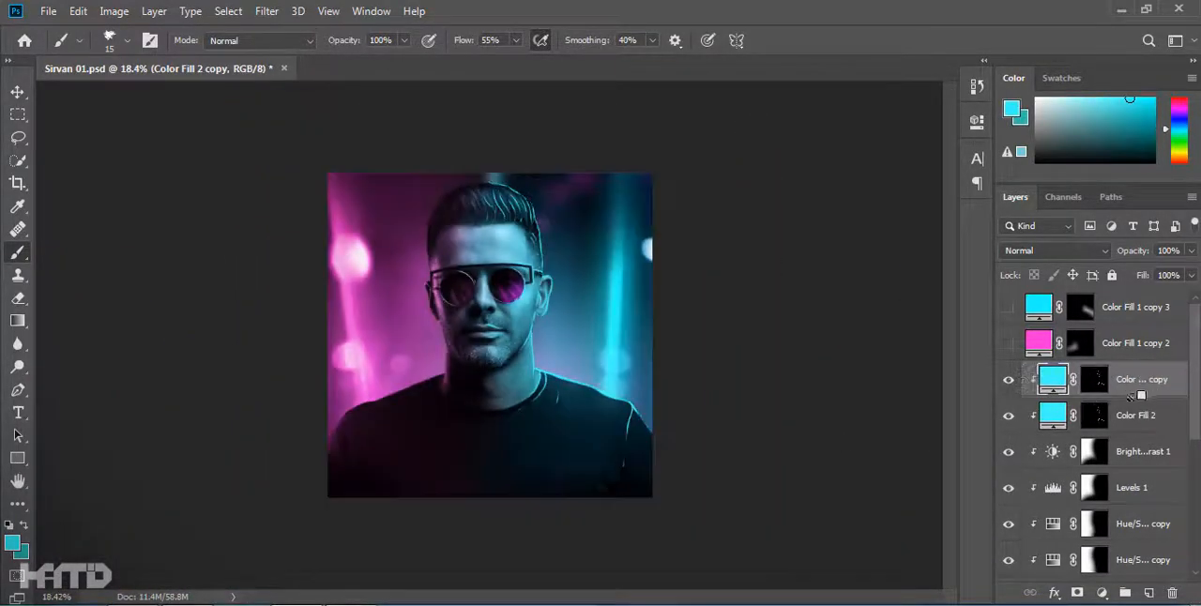
click(1091, 379)
Recolor the duplicated fill layer with a magenta sampled from the background light on the left.
double_click(1052, 379)
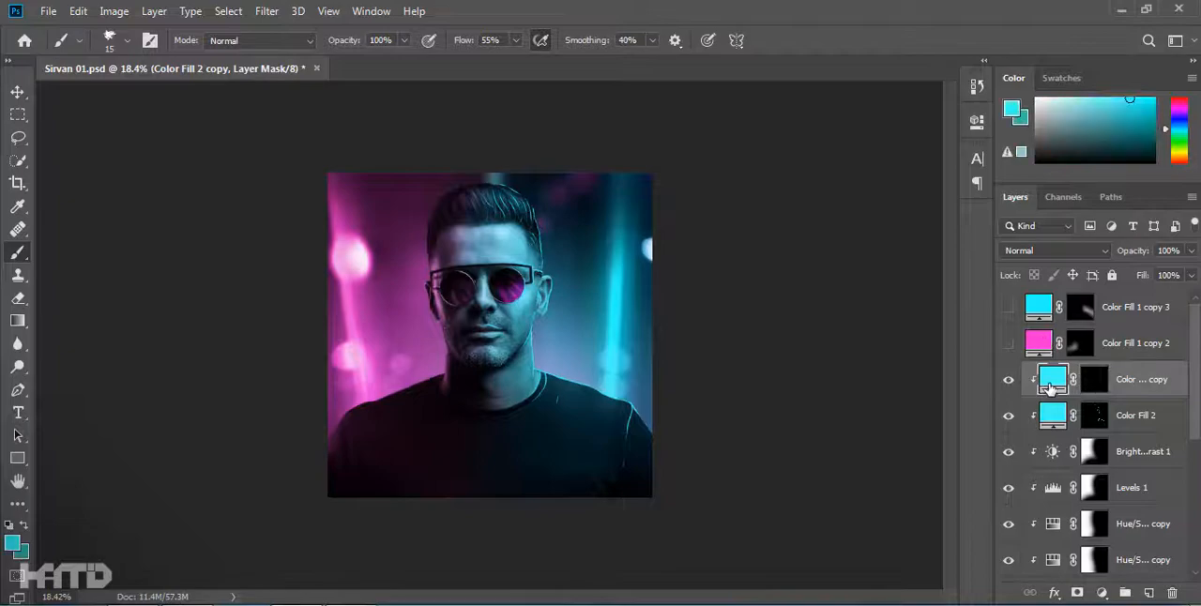
click(391, 385)
key(Return)
On the magenta fill's mask, paint a rim on the left upper arm and a tapering line down the sleeve seam.
scroll(394, 387, up, 8)
click(1095, 379)
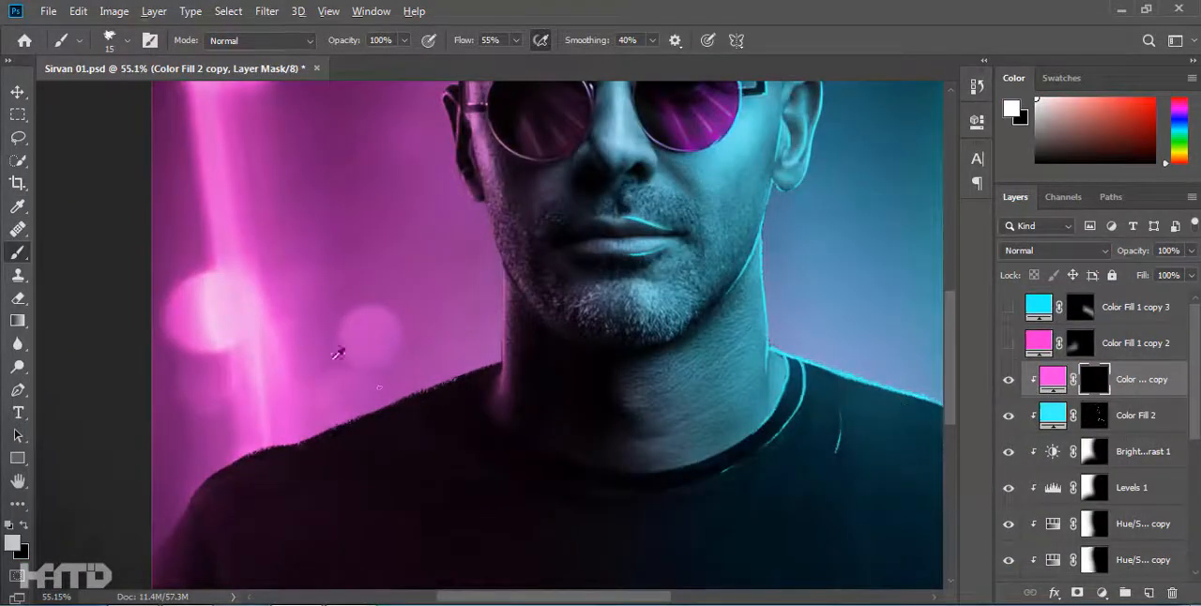
scroll(344, 354, up, 3)
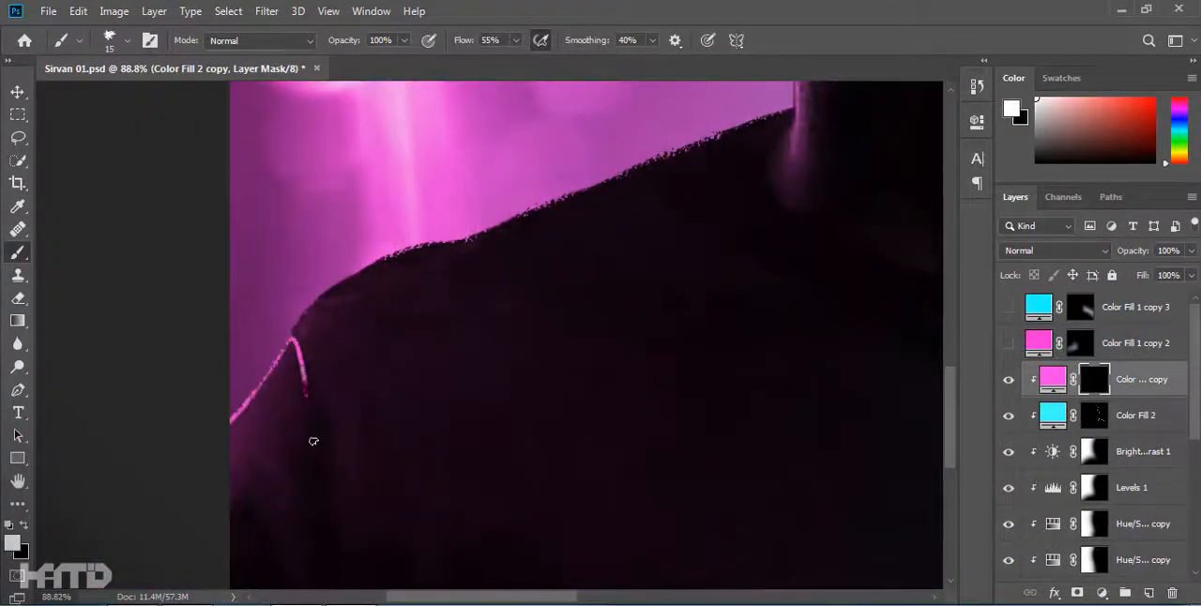
scroll(313, 432, up, 5)
drag(305, 344, 325, 529)
key(x)
drag(290, 322, 331, 555)
Paint a magenta rim along the left shoulder from the arm up to the neck, trimming the excess in black.
key(x)
drag(290, 275, 182, 505)
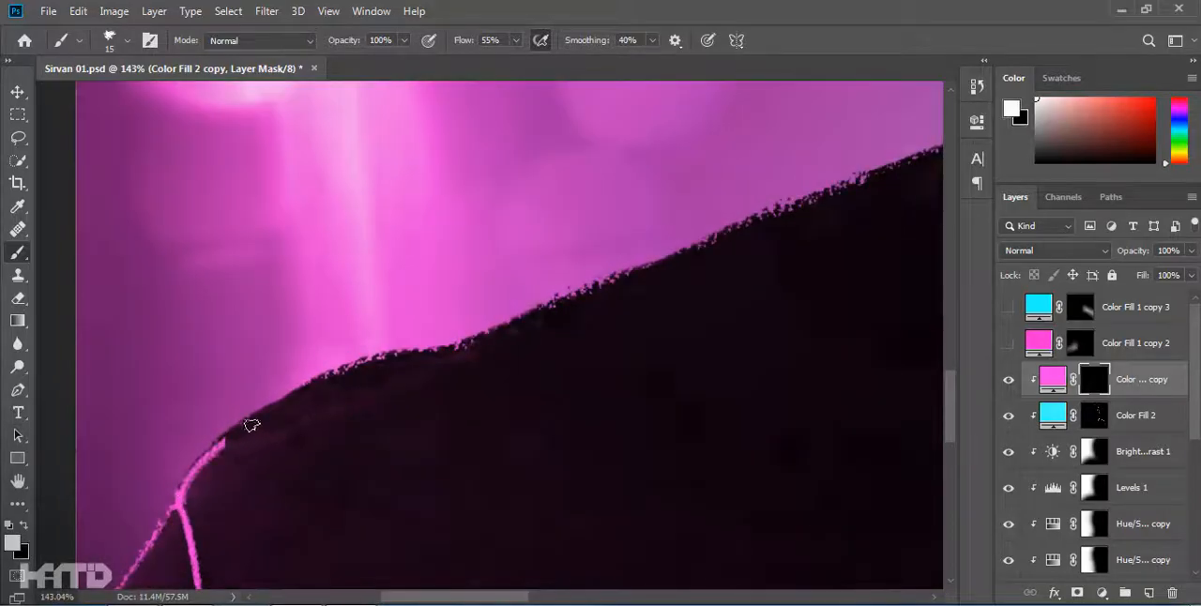
drag(209, 445, 308, 383)
mouse_move(395, 367)
mouse_down()
mouse_move(81, 520)
mouse_move(216, 518)
mouse_move(496, 357)
mouse_move(663, 296)
mouse_up()
key(x)
drag(743, 384, 523, 359)
Trace the inner and outer edges of the shirt collar on the left with thin magenta lines, tapering their ends.
mouse_move(451, 267)
mouse_down()
mouse_move(397, 383)
mouse_move(657, 526)
mouse_up()
key(x)
drag(471, 460, 657, 526)
drag(385, 293, 462, 510)
key(x)
mouse_move(434, 503)
mouse_down()
mouse_move(185, 391)
mouse_move(206, 421)
mouse_up()
drag(134, 305, 180, 383)
scroll(429, 416, down, 5)
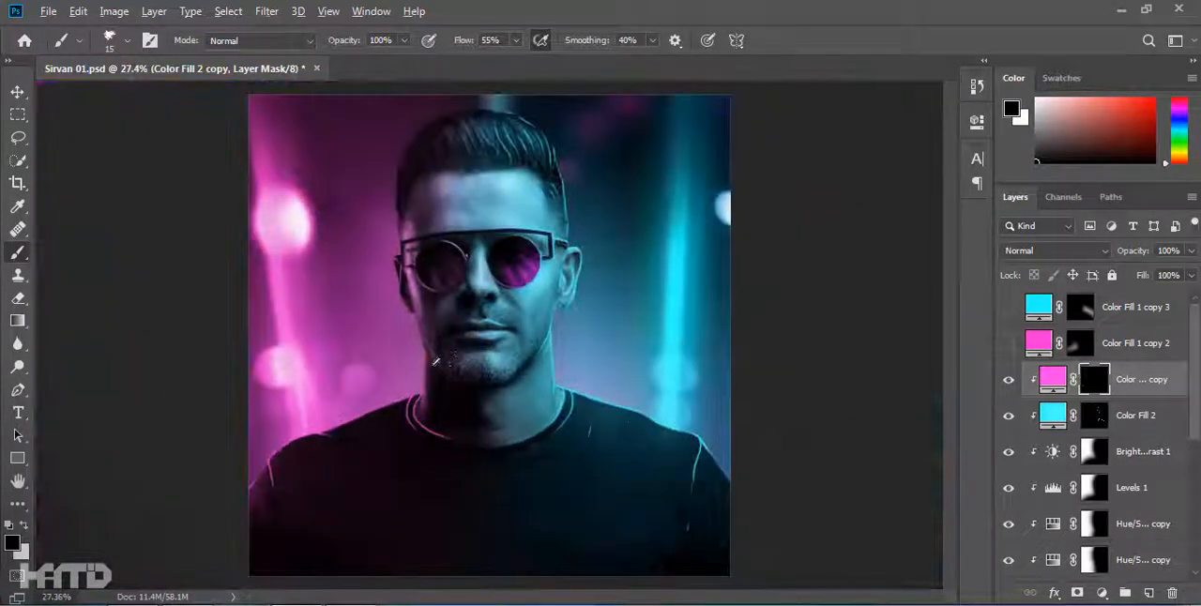
Paint a magenta rim down the left edge of the neck, redoing faulty strokes and tapering the lower end in black.
scroll(422, 469, up, 6)
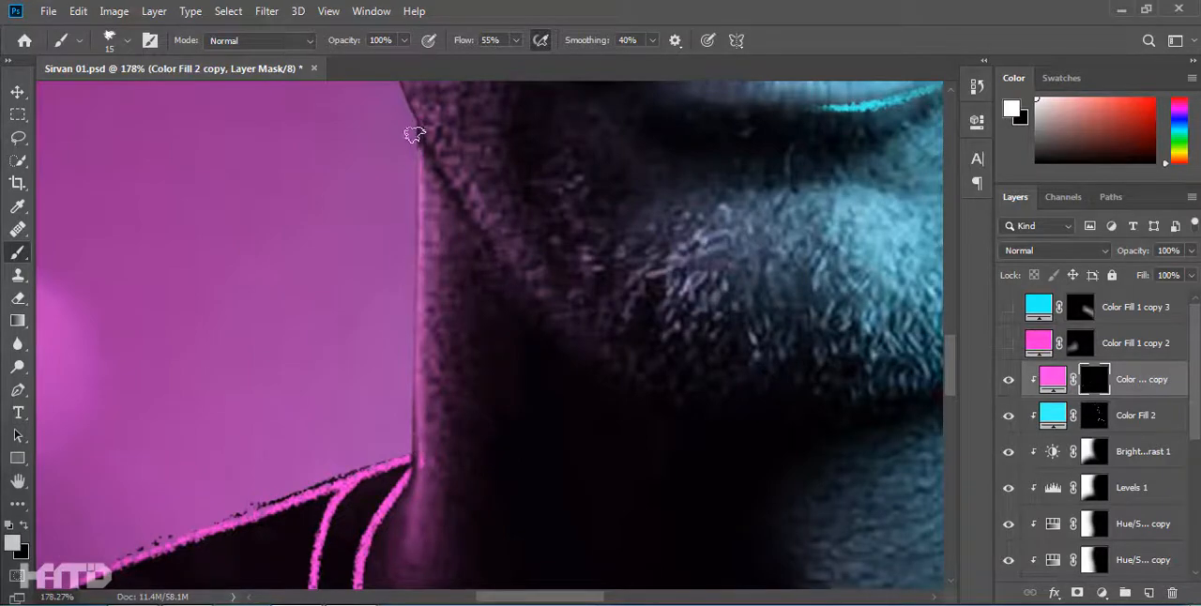
drag(421, 248, 427, 526)
mouse_move(432, 523)
mouse_down()
mouse_move(442, 341)
mouse_move(419, 528)
mouse_up()
key(ctrl+z)
mouse_move(406, 543)
mouse_down()
mouse_move(431, 320)
mouse_move(422, 277)
mouse_up()
key(ctrl+z)
scroll(462, 239, down, 3)
key(x)
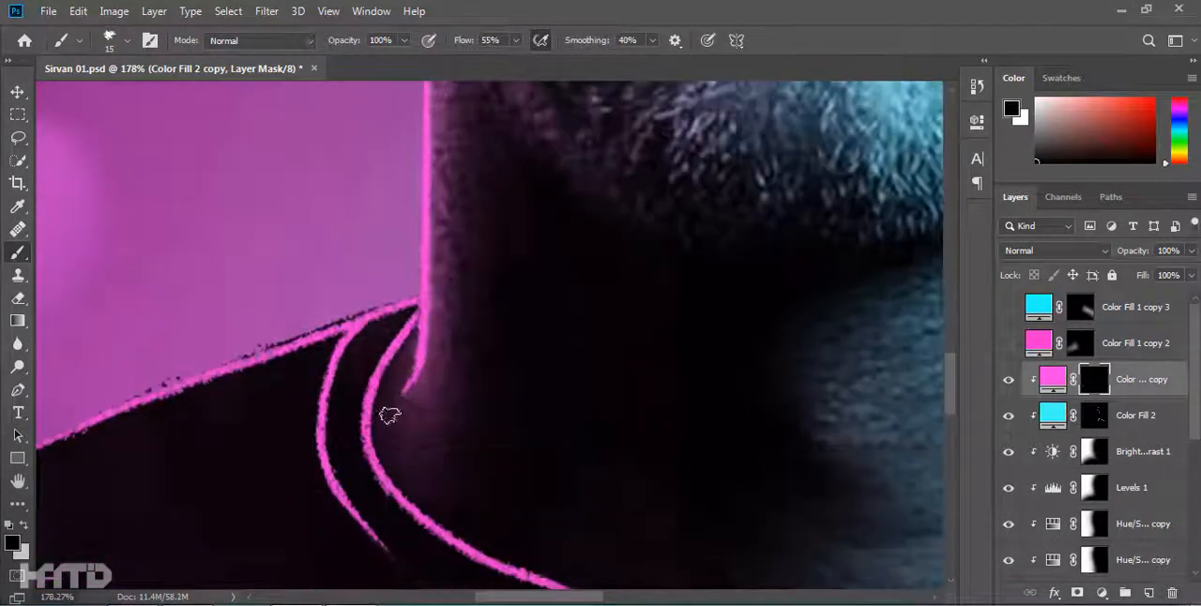
drag(421, 347, 409, 387)
scroll(459, 397, down, 5)
Paint a magenta rim along the left jawline, from the earlobe toward the chin.
scroll(461, 397, up, 4)
drag(381, 424, 278, 348)
key(x)
drag(215, 187, 212, 164)
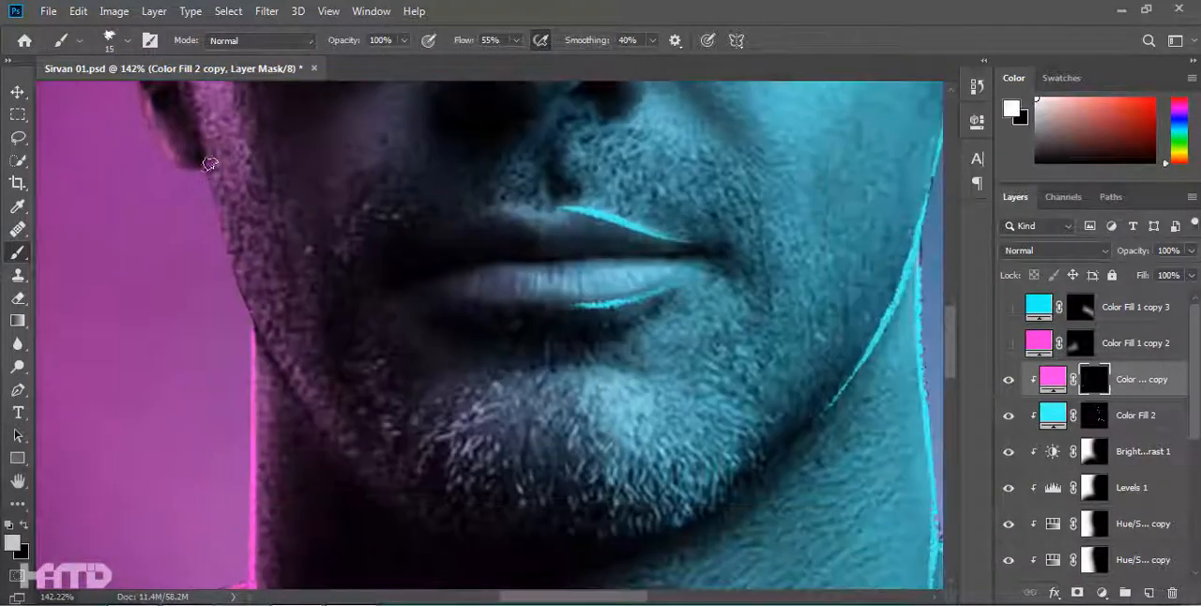
drag(252, 316, 390, 497)
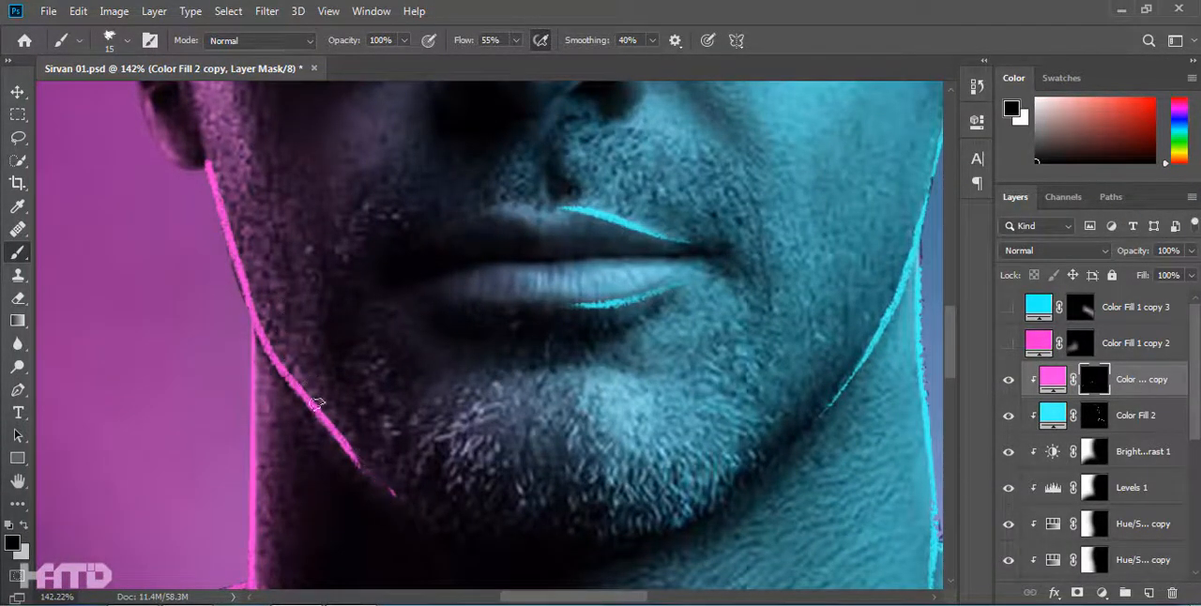
Trace the left half of the upper and lower lips with thin magenta lines, redoing the faulty upper stroke and tapering the ends in black.
drag(450, 235, 416, 303)
scroll(416, 303, up, 6)
key(x)
mouse_move(370, 384)
mouse_down()
mouse_move(571, 408)
mouse_move(257, 338)
mouse_up()
key(x)
key(x)
drag(586, 250, 549, 234)
key(ctrl+z)
drag(362, 297, 546, 246)
key(x)
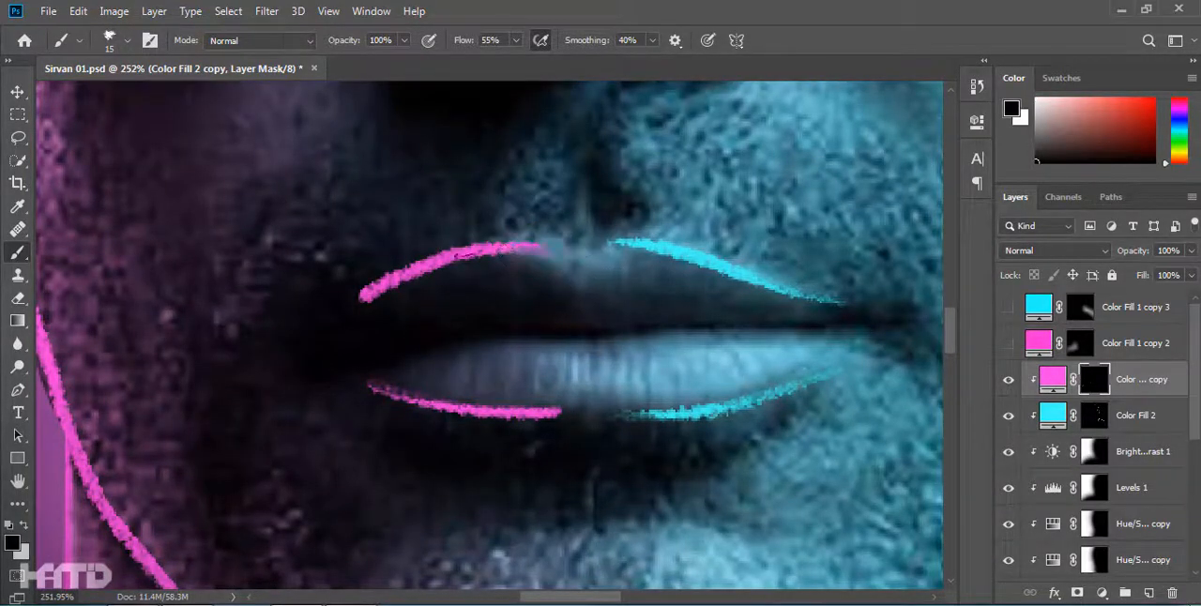
Paint a magenta rim along the outer left curve of the left sunglass lens, from its top round to the bottom.
scroll(654, 282, down, 10)
scroll(478, 310, up, 10)
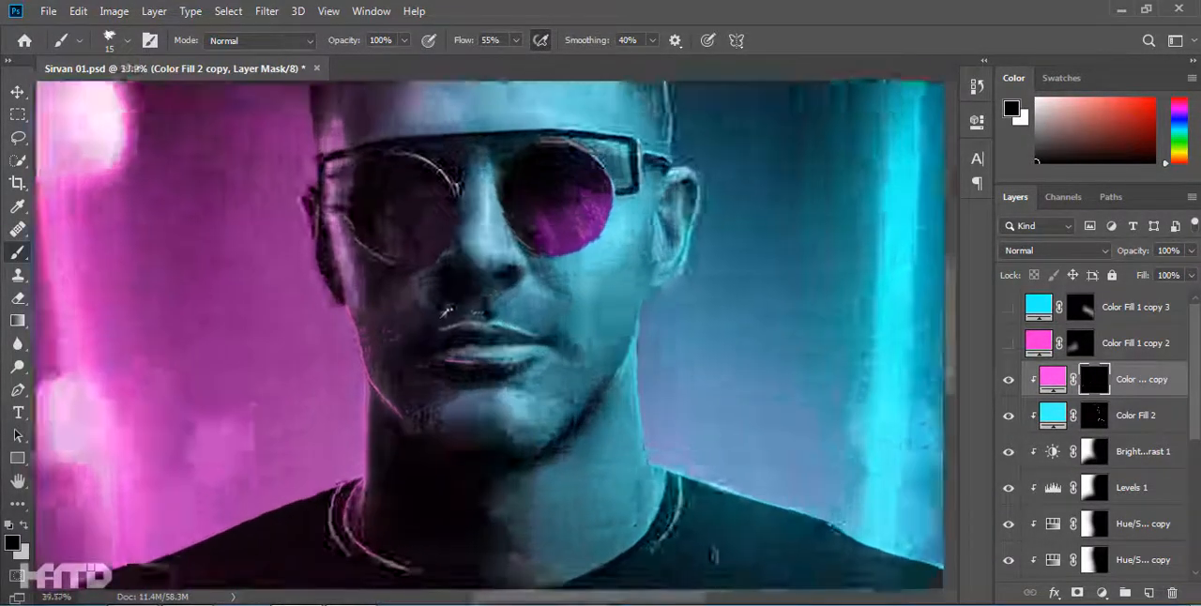
scroll(468, 448, down, 10)
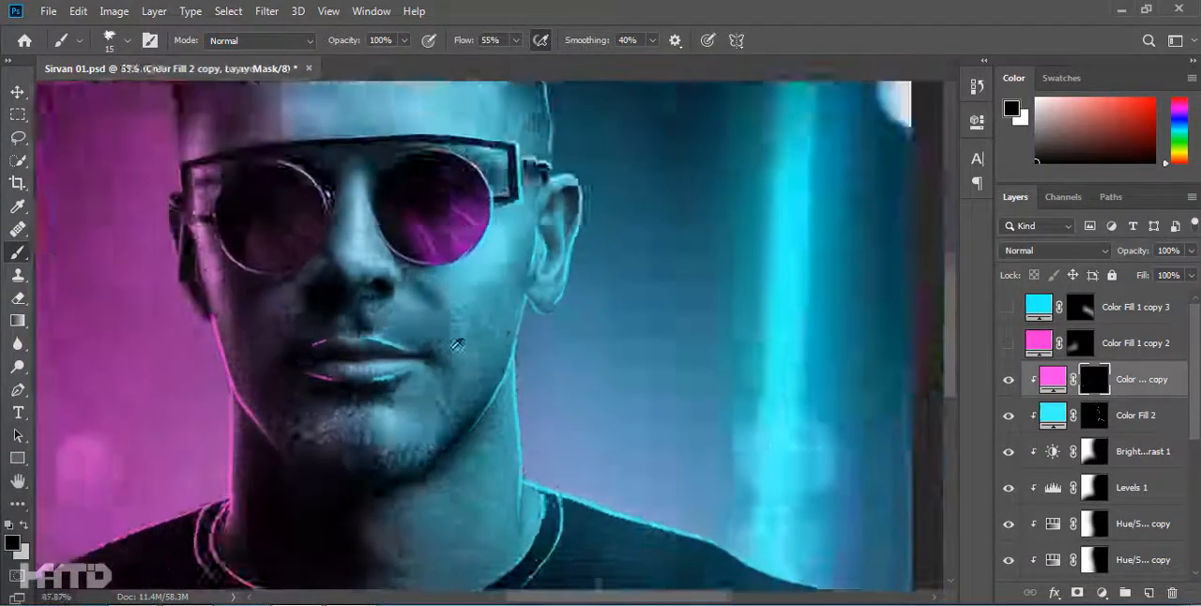
scroll(444, 373, up, 8)
drag(444, 373, 639, 422)
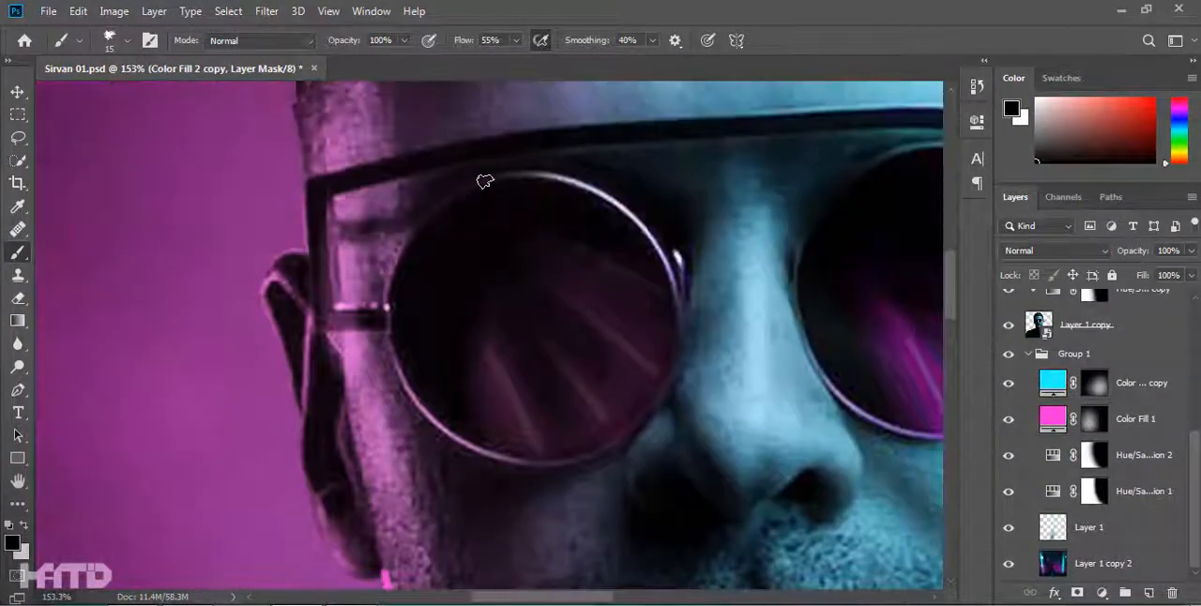
key(x)
drag(462, 445, 544, 471)
key(x)
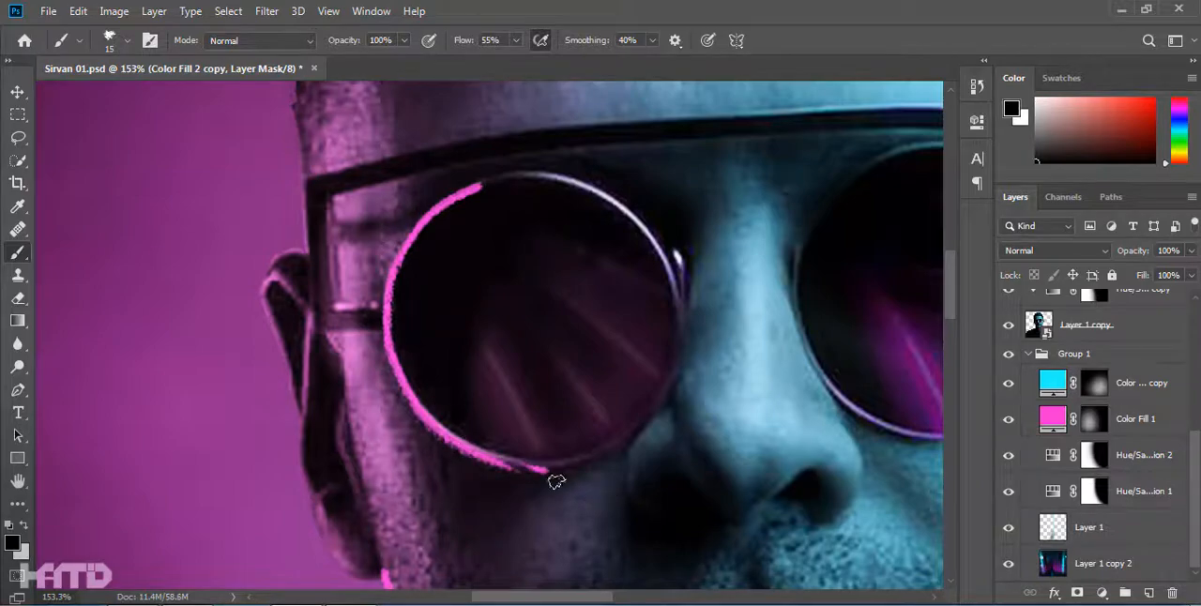
Outline the left end of the glasses frame with straight magenta lines along the brow bar, outer side and lower hinge.
scroll(452, 406, up, 3)
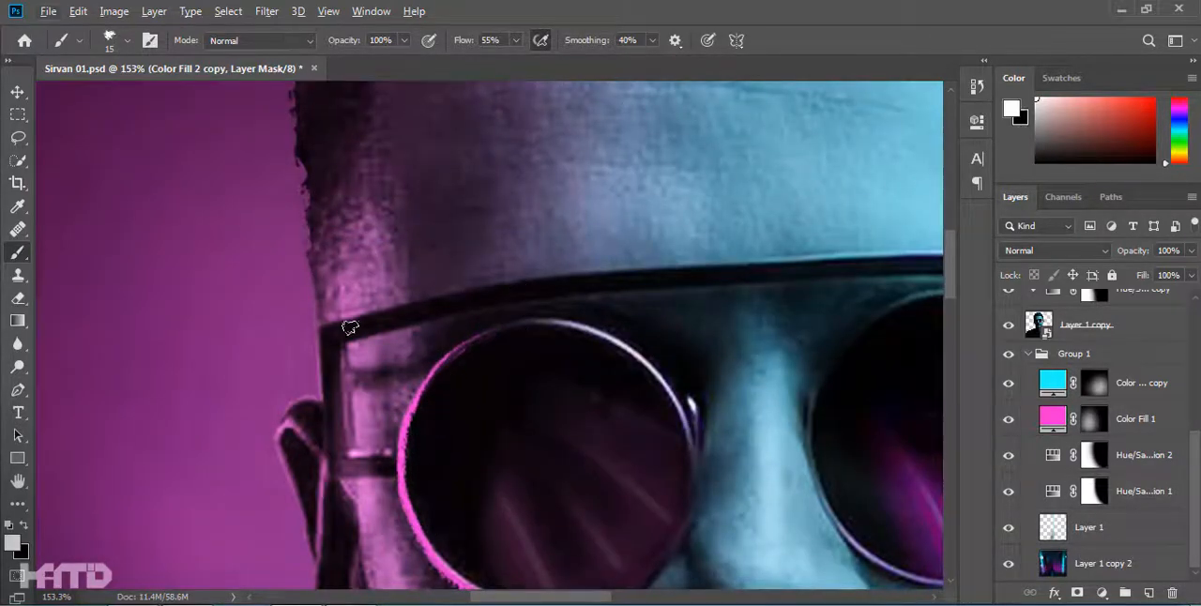
scroll(345, 334, up, 2)
click(317, 328)
shift+click(330, 512)
shift+click(405, 508)
shift+click(594, 262)
key(x)
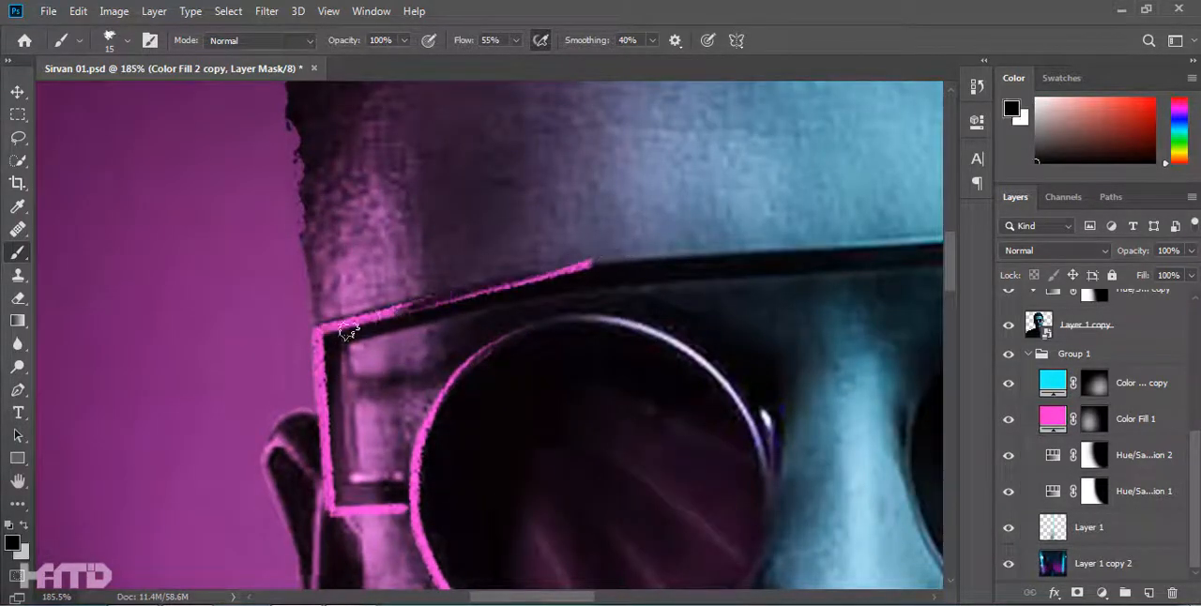
Outline the left ear in magenta, including the face edge running beside it down to the earlobe.
scroll(601, 281, down, 5)
scroll(414, 281, up, 5)
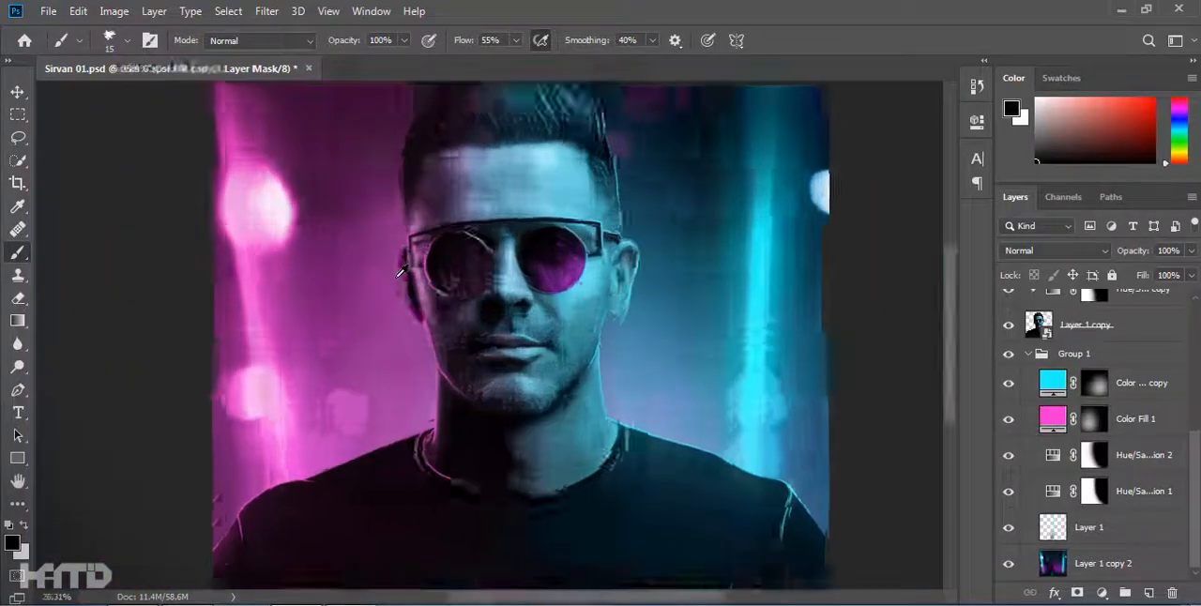
key(x)
drag(441, 314, 498, 527)
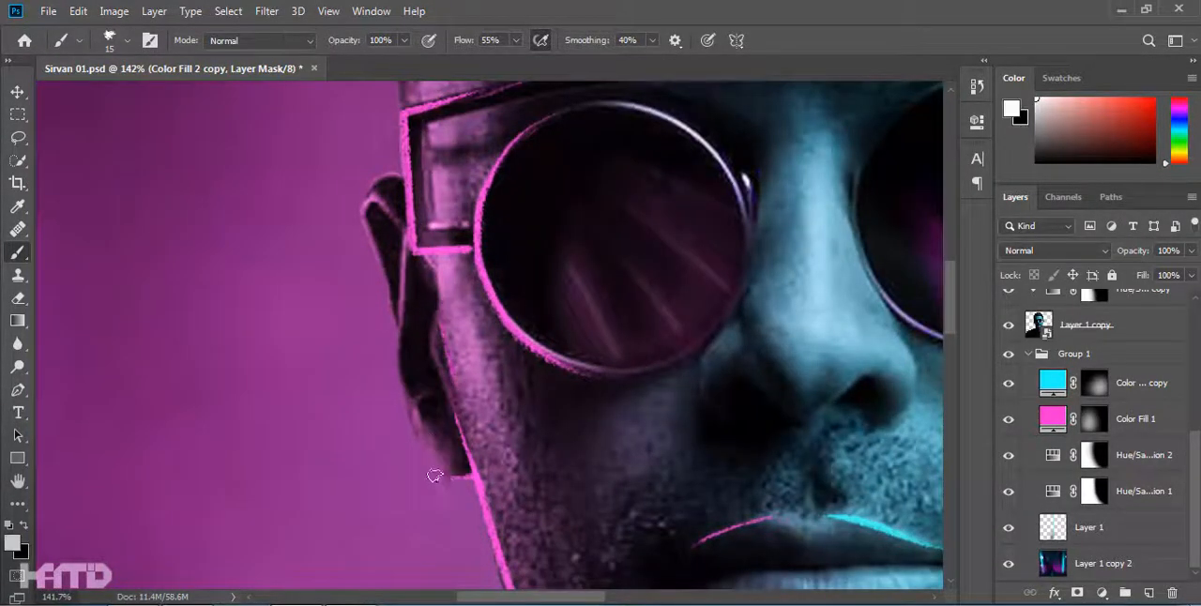
key(x)
scroll(399, 375, up, 3)
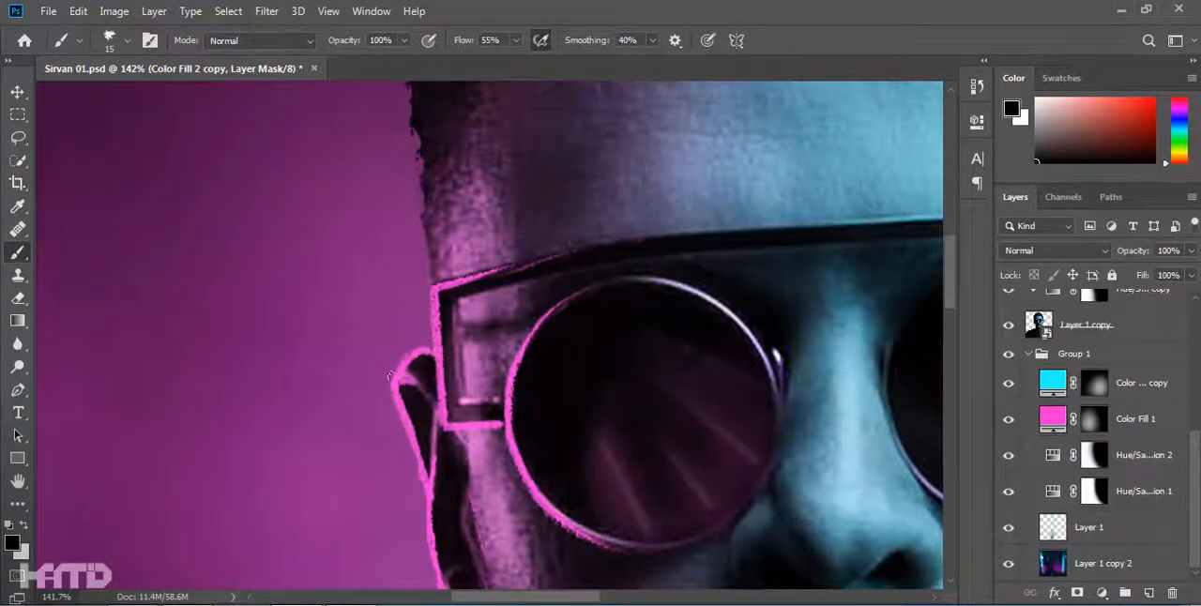
Paint a magenta rim up the left side of the head from the glasses frame and over the outer edge of the hair.
scroll(391, 376, down, 5)
key(x)
scroll(410, 417, up, 5)
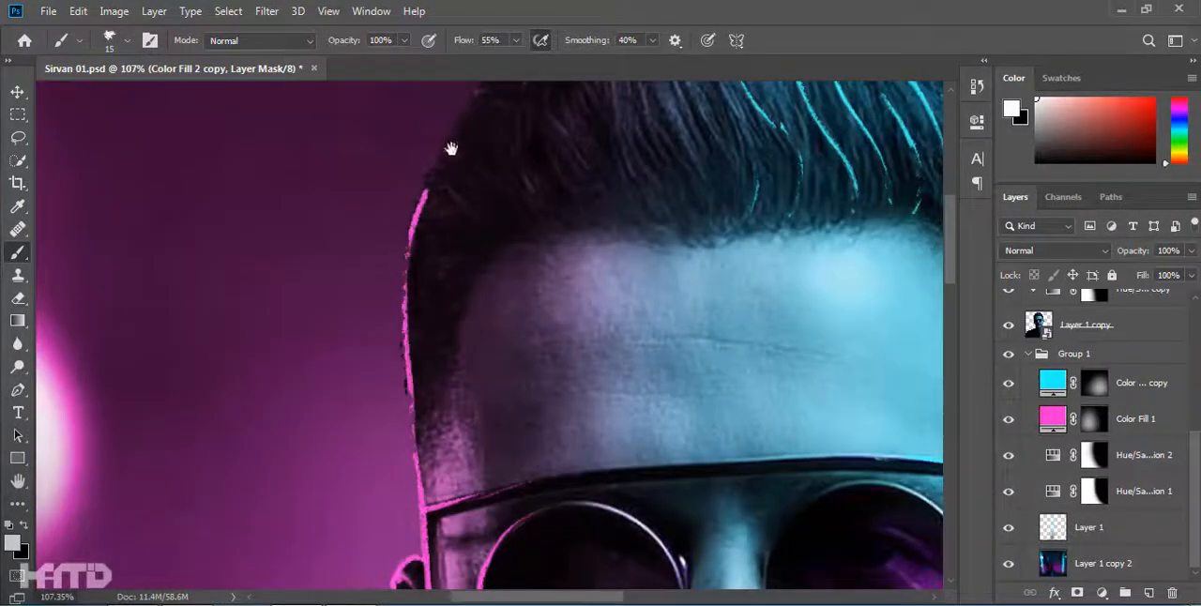
scroll(370, 341, down, 2)
drag(369, 341, 526, 287)
scroll(640, 255, down, 5)
key(x)
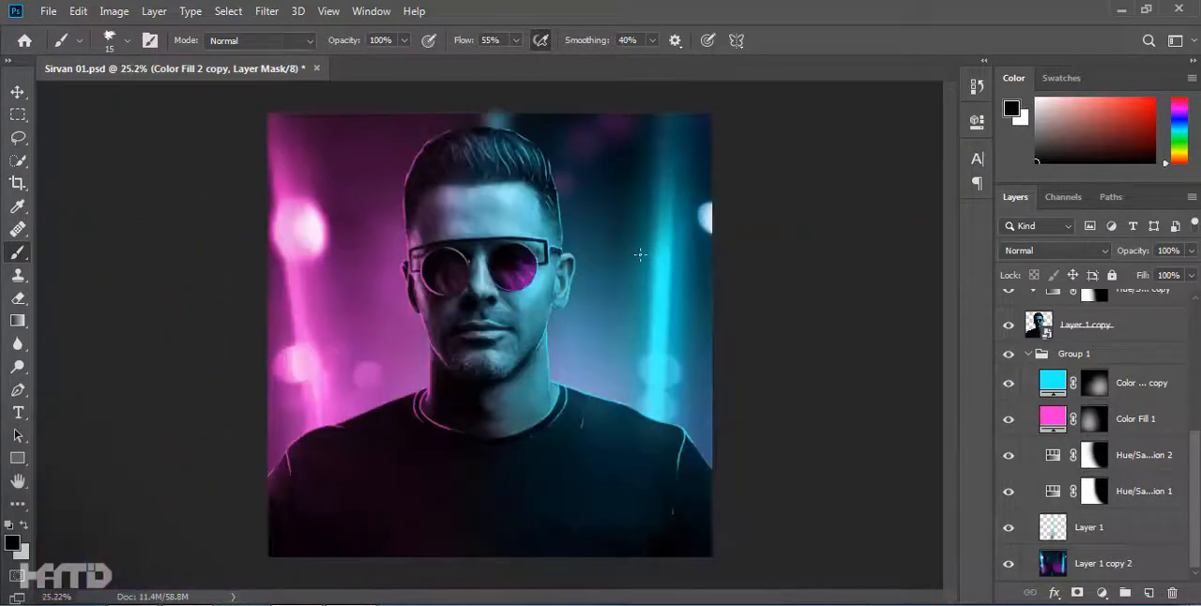
Paint curved magenta strands through the left half of the hair, correcting and tapering them in black.
scroll(640, 255, up, 7)
key(x)
drag(428, 226, 490, 460)
drag(380, 297, 415, 458)
key(x)
key(x)
drag(307, 283, 346, 429)
key(x)
drag(301, 286, 338, 422)
key(x)
key(x)
drag(355, 304, 215, 377)
key(x)
drag(429, 252, 499, 494)
key(x)
drag(423, 243, 469, 386)
key(x)
drag(364, 269, 415, 490)
key(x)
drag(412, 486, 360, 276)
scroll(422, 498, down, 3)
scroll(436, 476, down, 5)
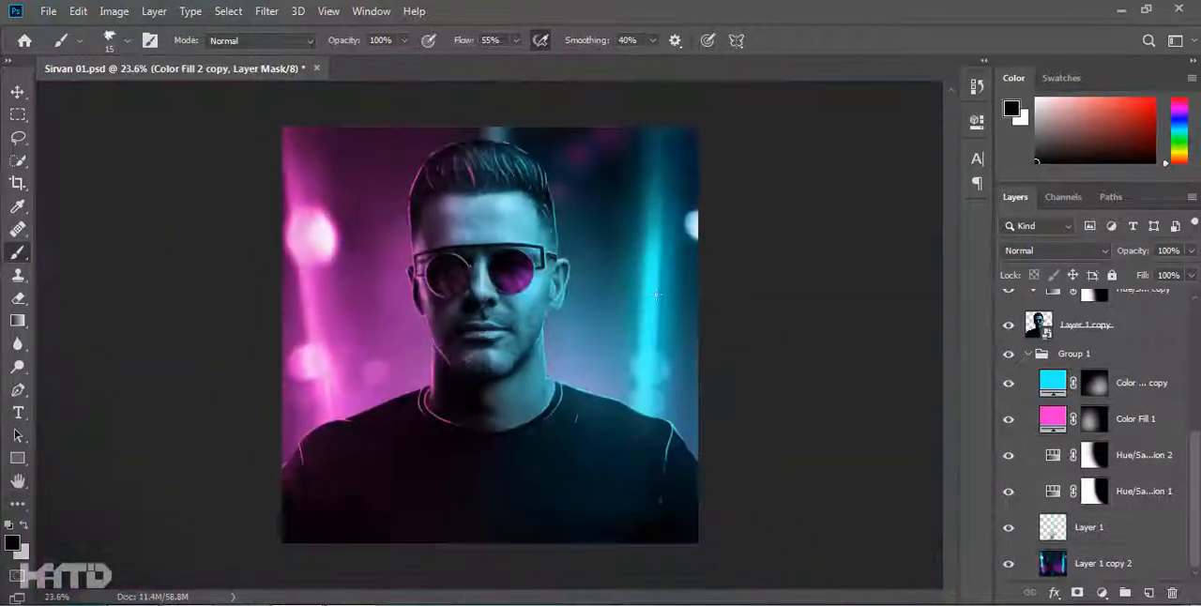
scroll(475, 328, up, 8)
key(x)
drag(459, 215, 495, 348)
drag(489, 356, 519, 467)
key(x)
drag(482, 402, 520, 466)
key(x)
mouse_move(492, 331)
mouse_down()
mouse_move(531, 455)
mouse_move(489, 345)
mouse_up()
key(x)
Paint a short magenta line down the left side of the nose tip.
scroll(541, 218, down, 8)
scroll(535, 242, up, 7)
key(x)
drag(513, 267, 522, 314)
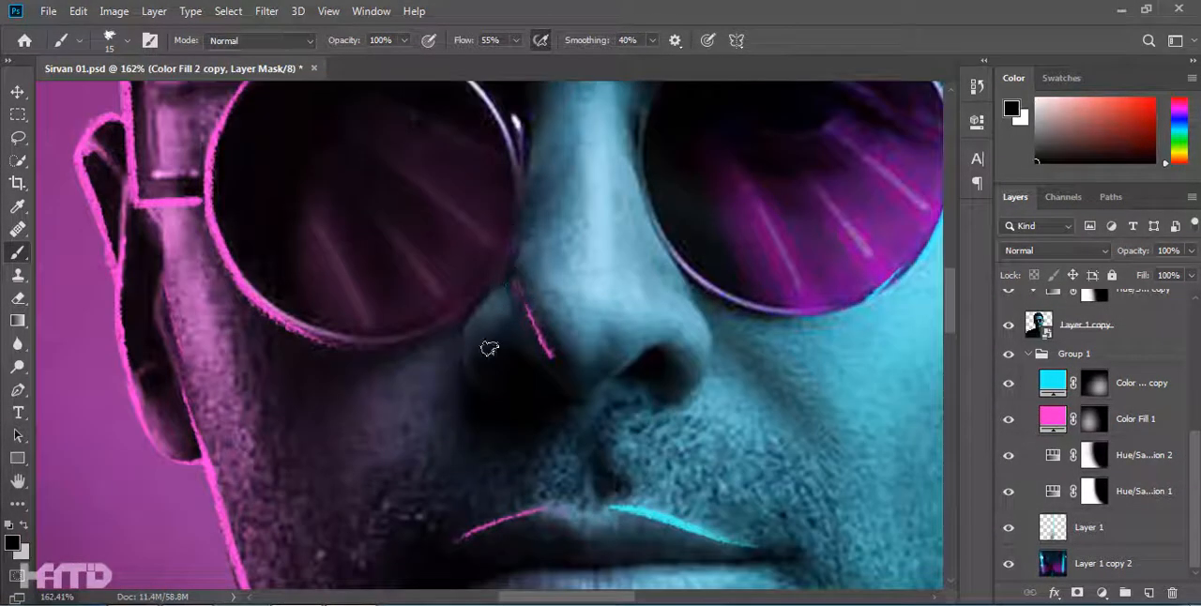
scroll(525, 317, down, 10)
Strengthen the soft glow around the subject, starting on the Color Fill 1 mask with a 1000 px white brush at 25% opacity and flow.
key(v)
click(794, 447)
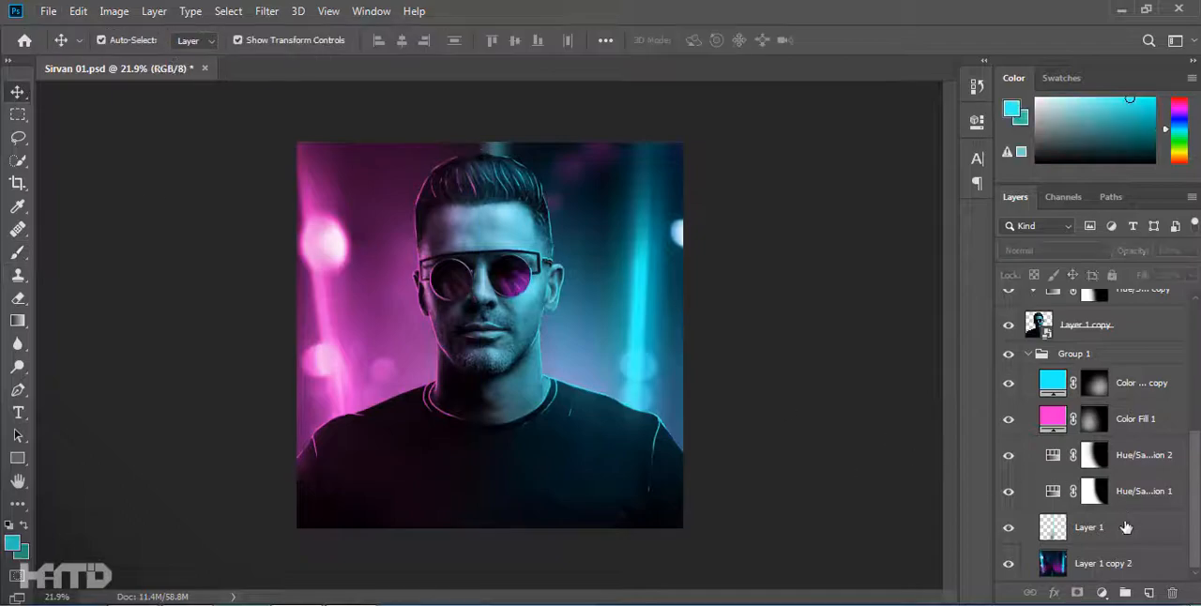
scroll(1129, 511, up, 2)
click(1132, 493)
key(b)
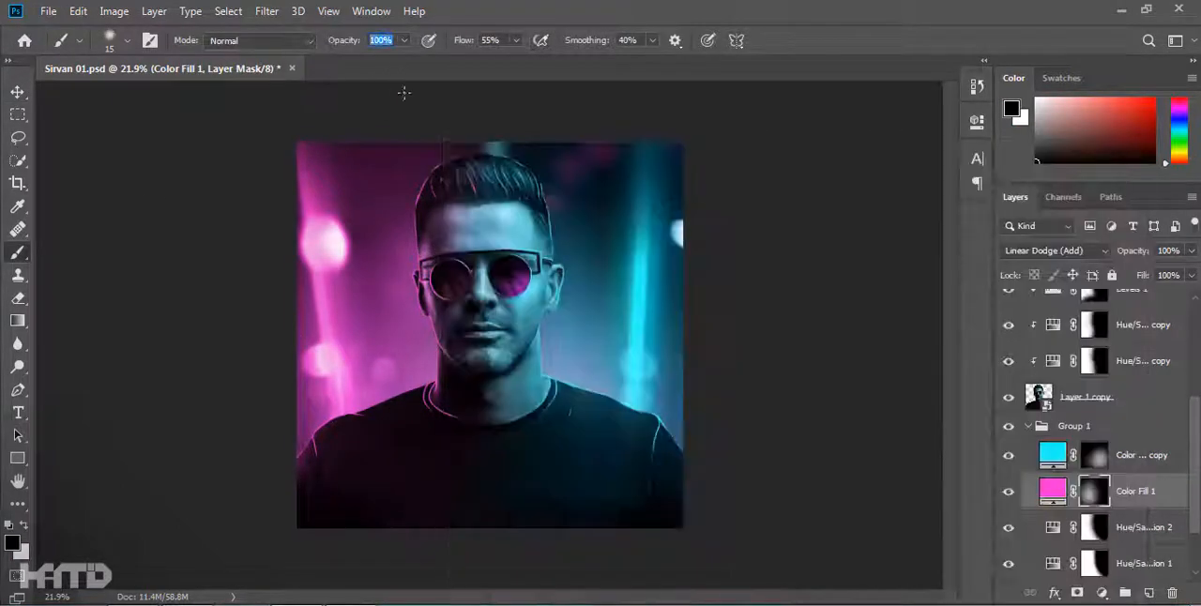
key(x)
mouse_move(438, 413)
mouse_down()
mouse_move(456, 335)
mouse_move(415, 426)
mouse_up()
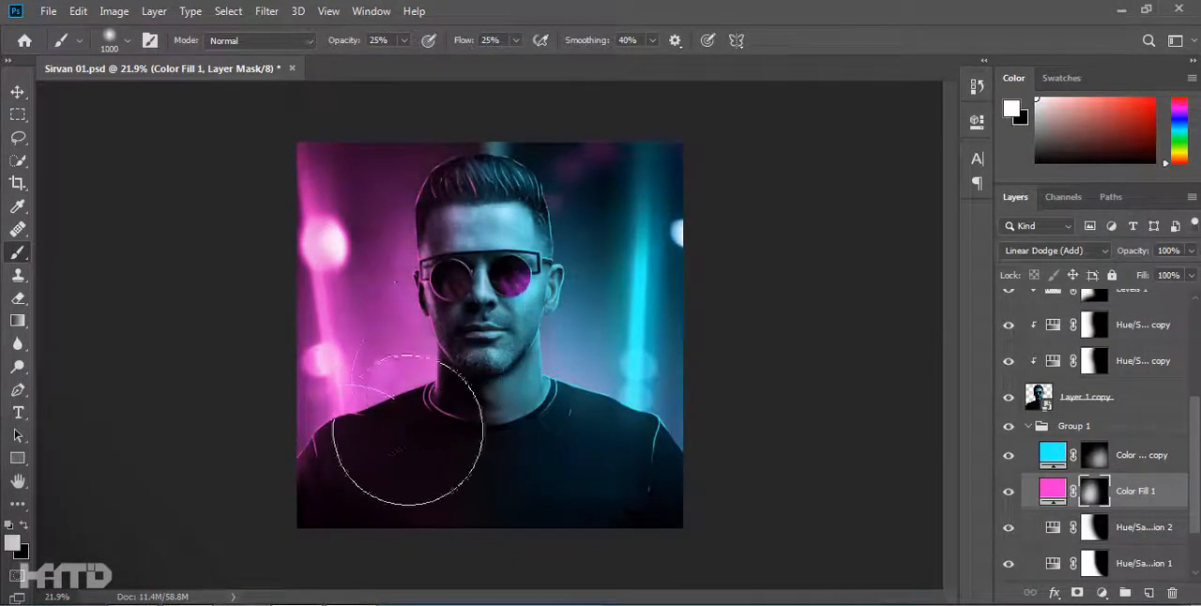
key(alt+bracketright)
drag(558, 324, 537, 280)
Show the Color Fill 1 copy 2 and copy 3 glow layers and retouch their masks with a smaller soft brush, undoing the last cyan stroke.
key(bracketleft)
key(bracketleft)
key(bracketleft)
key(bracketleft)
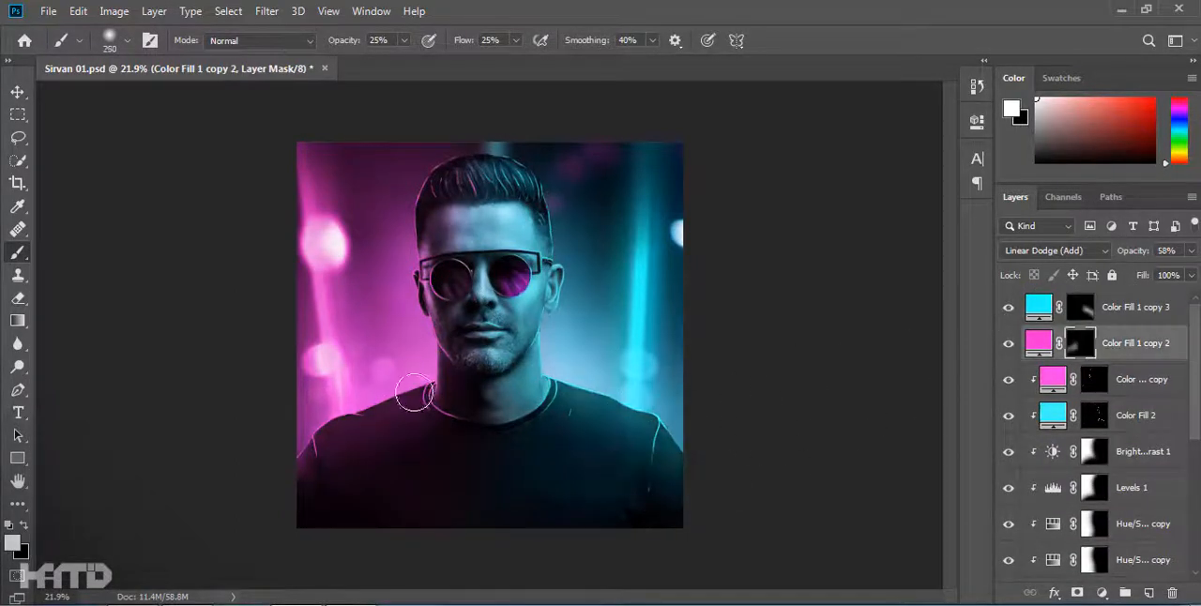
key(alt+bracketright)
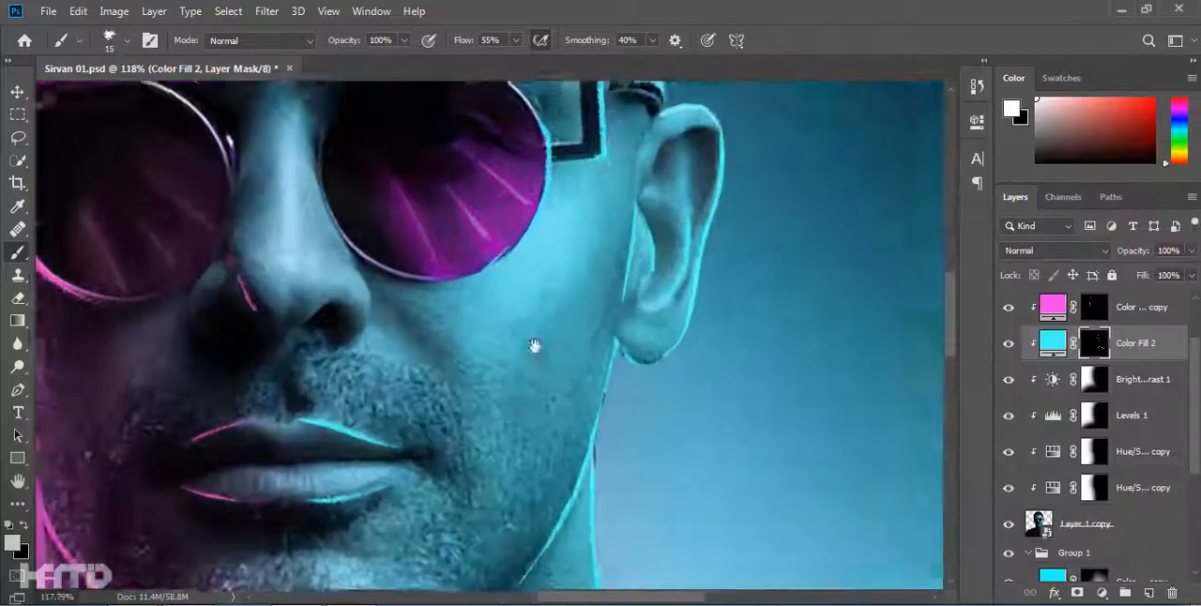
mouse_move(598, 319)
mouse_down()
mouse_move(521, 472)
mouse_move(556, 339)
mouse_up()
key(ctrl+z)
Hatch the right cheek with thin diagonal cyan lines on the Color Fill 2 mask, using an 8 to 9 px brush.
scroll(535, 420, up, 3)
key(bracketleft)
key(bracketleft)
drag(661, 184, 575, 338)
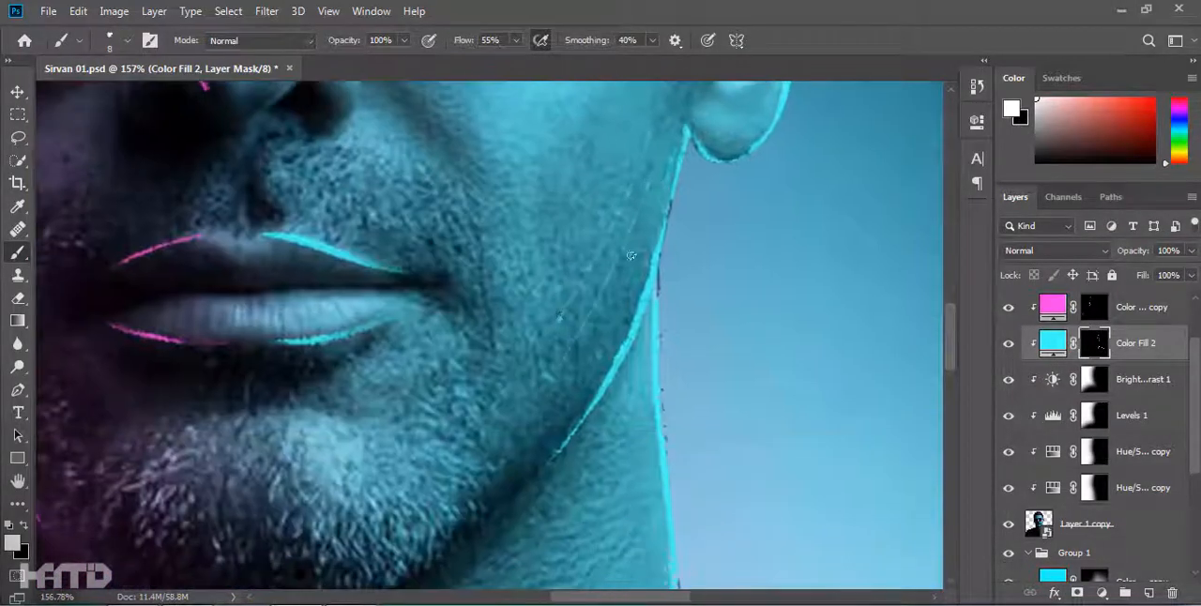
drag(651, 133, 561, 321)
drag(596, 184, 513, 336)
scroll(533, 230, down, 17)
scroll(559, 257, up, 16)
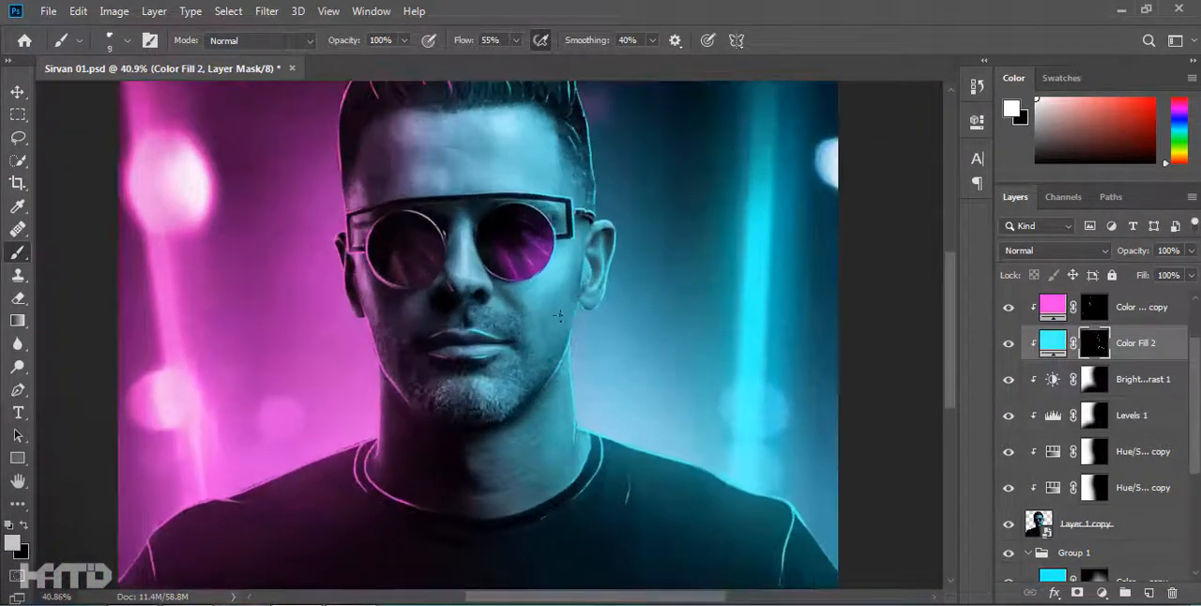
key(bracketright)
scroll(495, 470, down, 10)
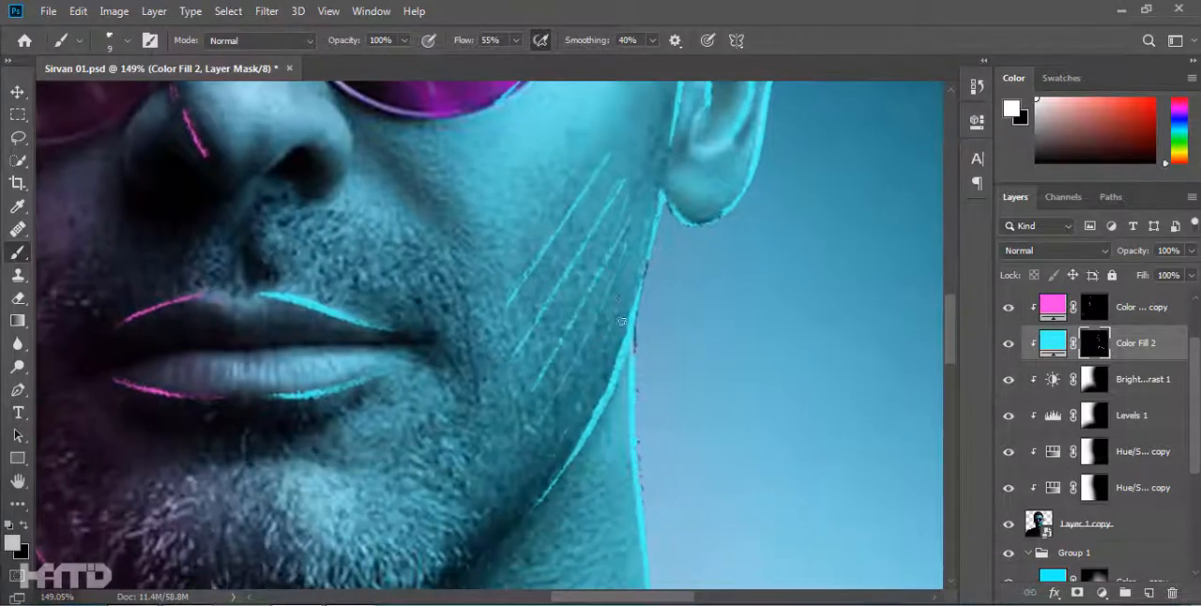
Hatch the right half of the forehead with vertical cyan lines and add vertical lines across the cheek hatching.
scroll(582, 141, up, 7)
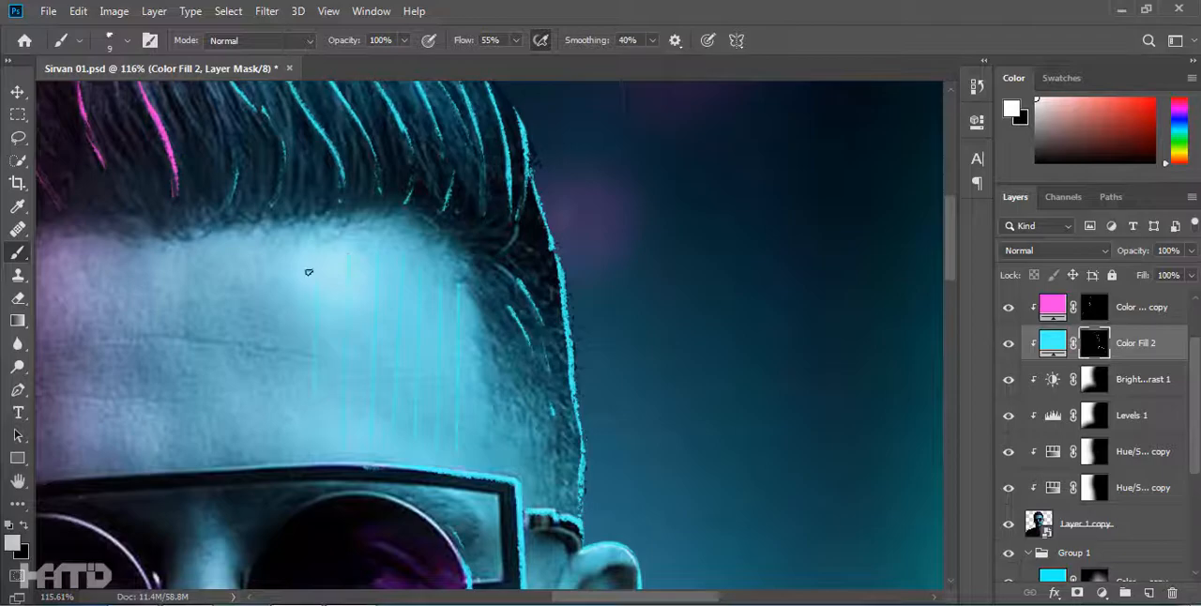
scroll(314, 291, down, 6)
scroll(511, 487, up, 8)
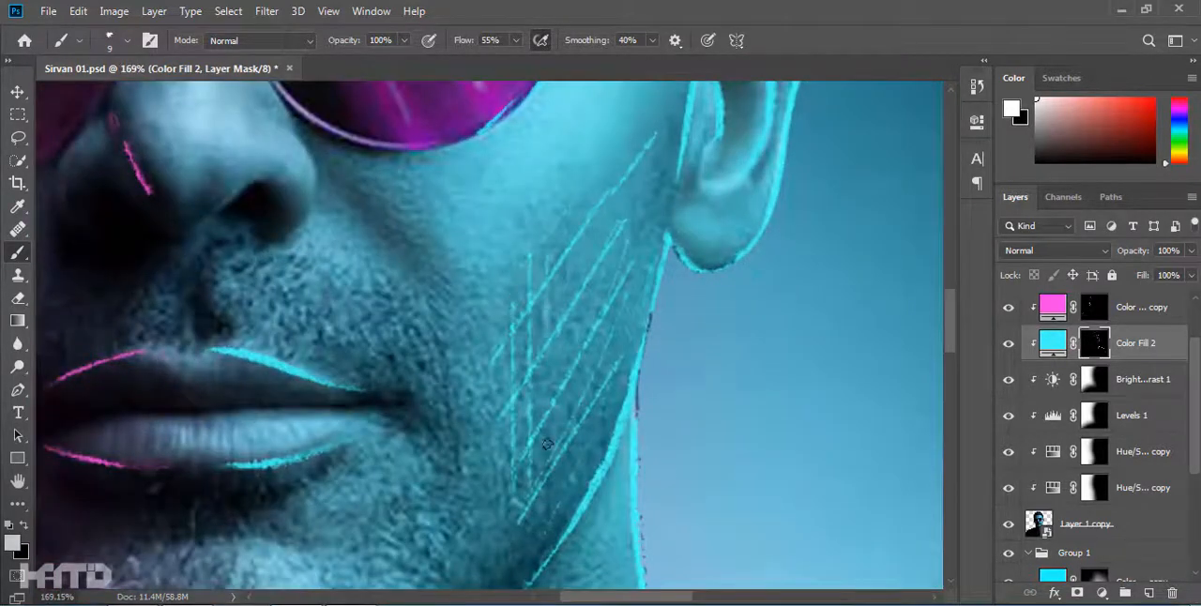
scroll(547, 443, down, 6)
scroll(595, 477, up, 7)
Add short cyan stubble strokes along the right side of the chin and thin diagonal lines across the neck.
drag(582, 443, 556, 546)
drag(473, 278, 468, 324)
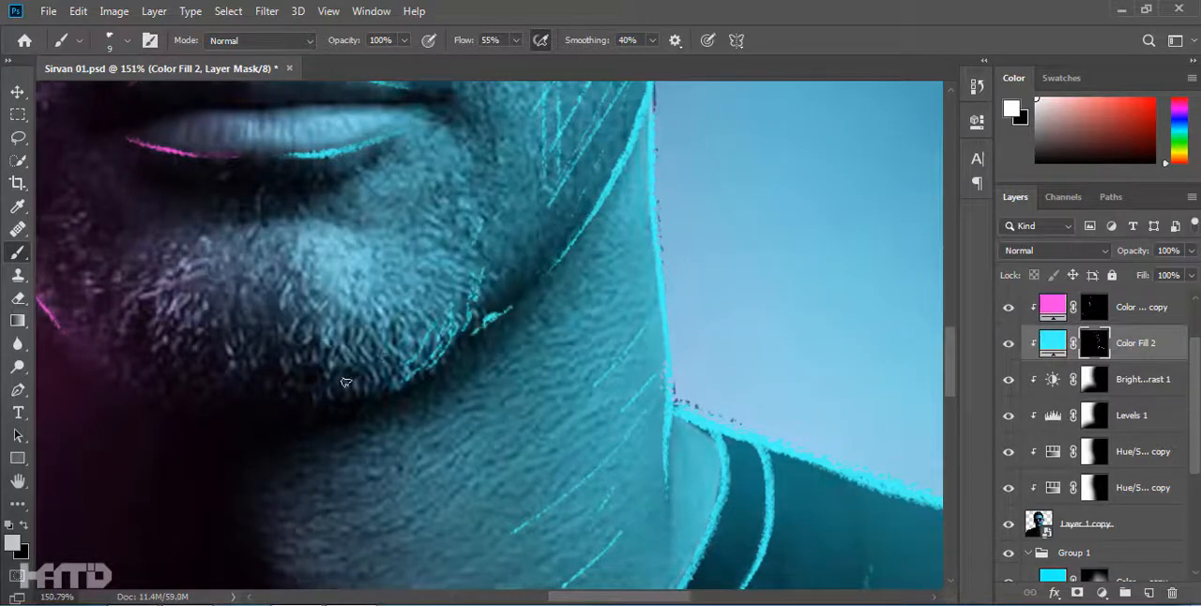
drag(355, 380, 509, 443)
Mark the lower lip with short cyan strokes and trace the right nostril and the wing of the nose in cyan.
scroll(436, 413, up, 4)
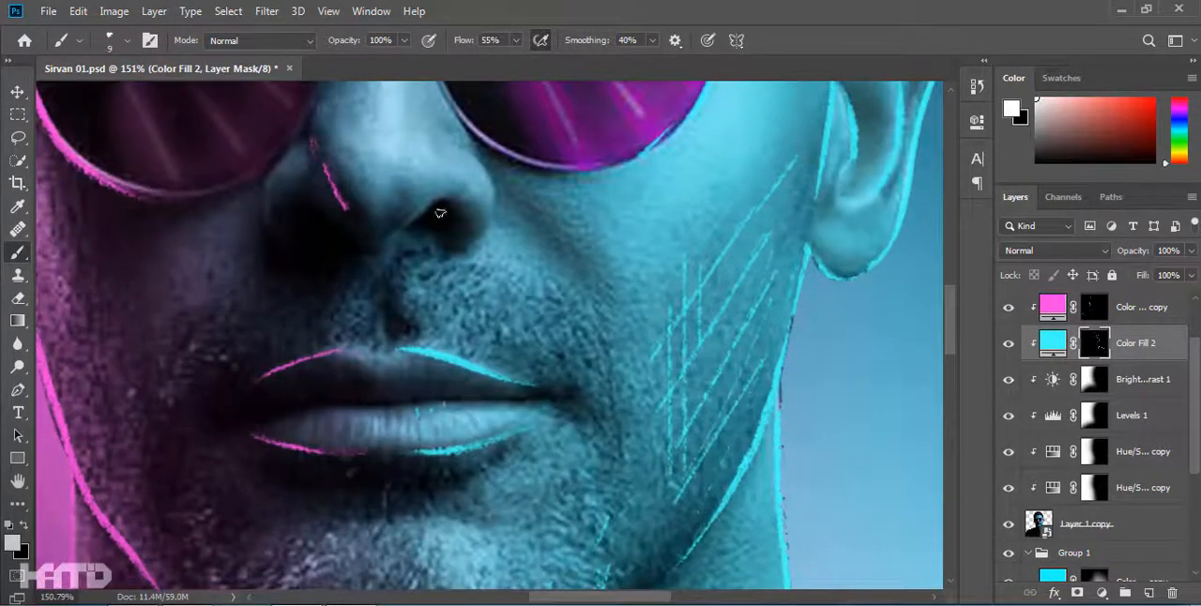
drag(440, 214, 445, 389)
scroll(481, 367, up, 3)
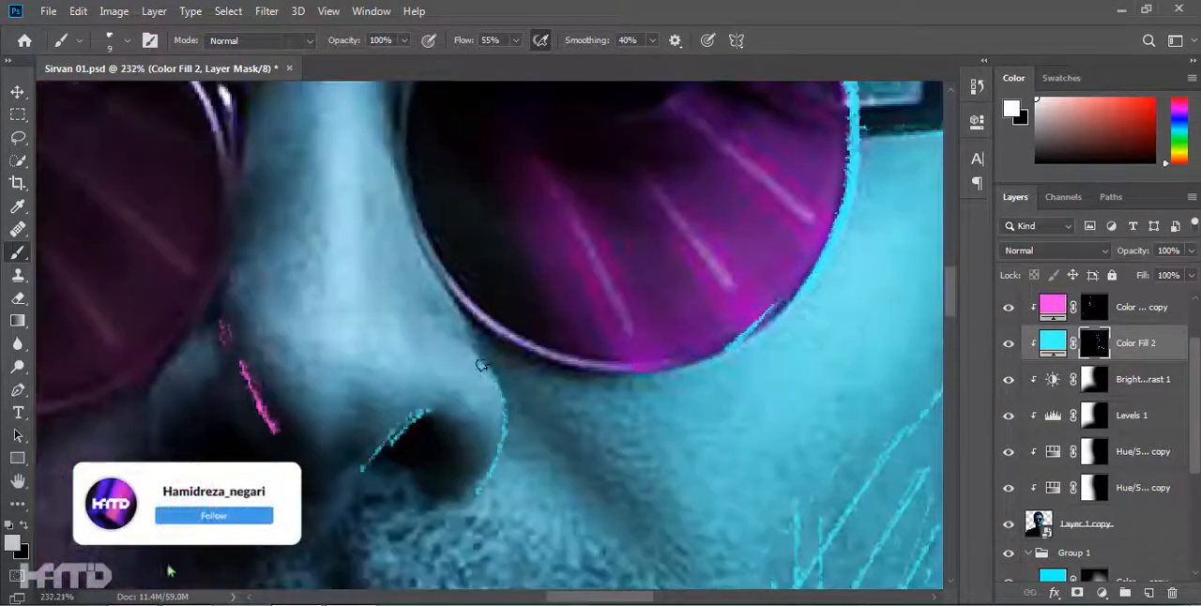
scroll(485, 373, down, 10)
Add small cyan strokes beside the right lens and on the brow bar of the glasses with a 10 px brush.
scroll(479, 273, up, 7)
key(])
scroll(478, 258, up, 3)
drag(457, 230, 464, 248)
scroll(491, 341, down, 8)
scroll(323, 281, up, 10)
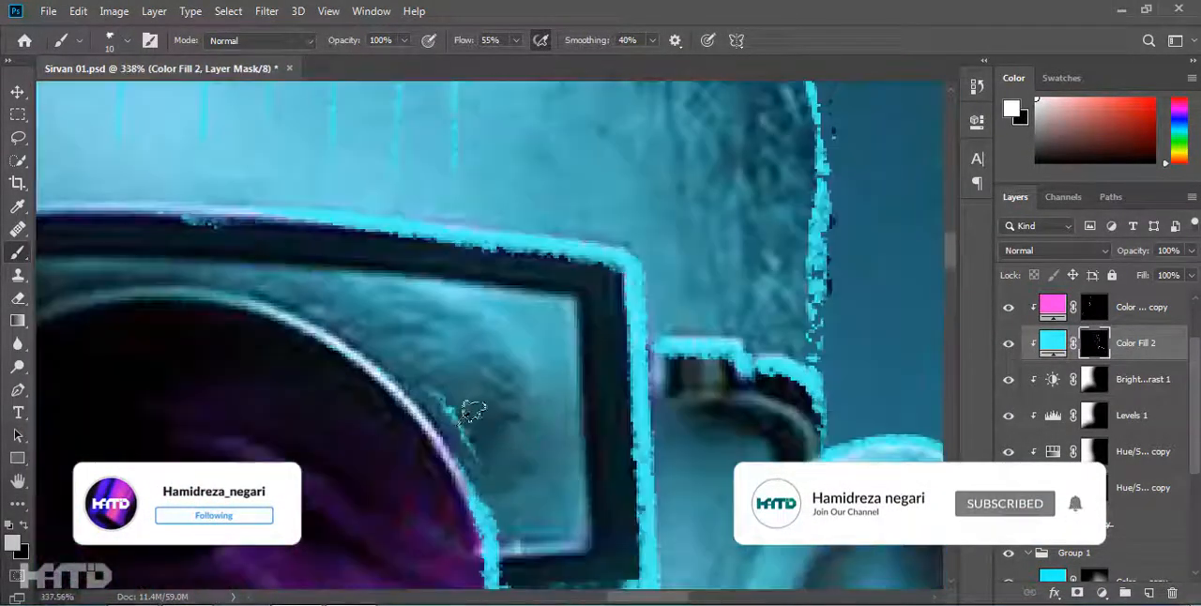
scroll(323, 282, down, 10)
Erase the vertical cyan lines from the forehead and trace the forehead crease with a thin cyan line.
scroll(429, 188, up, 7)
key(e)
key(b)
key(x)
scroll(407, 280, up, 4)
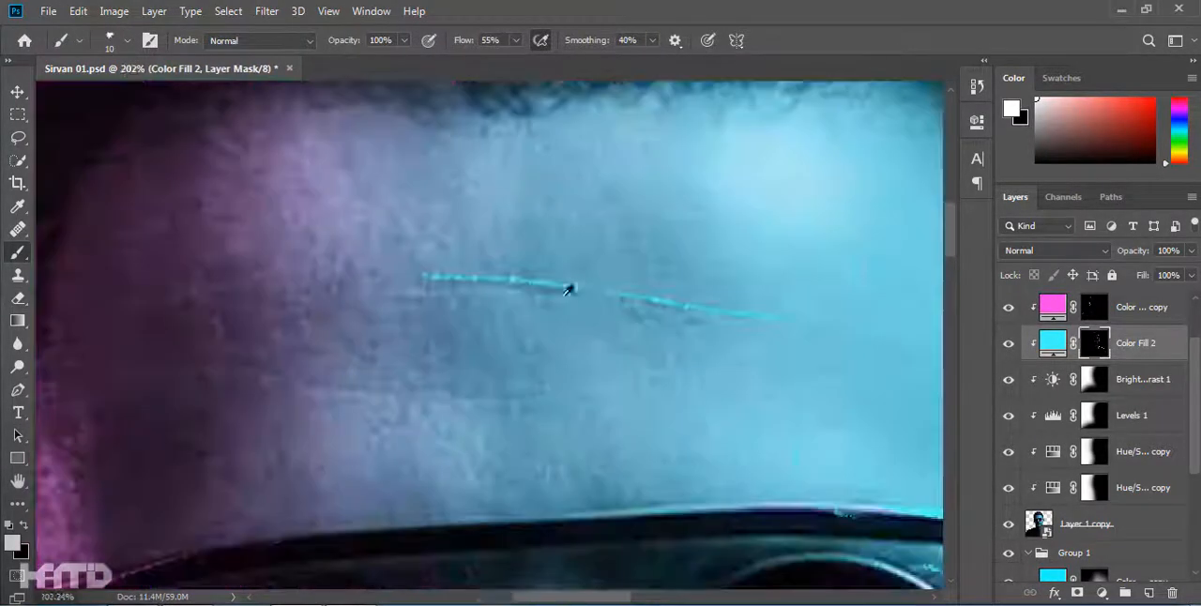
Erase the cyan hatching from the right cheek.
scroll(783, 316, down, 8)
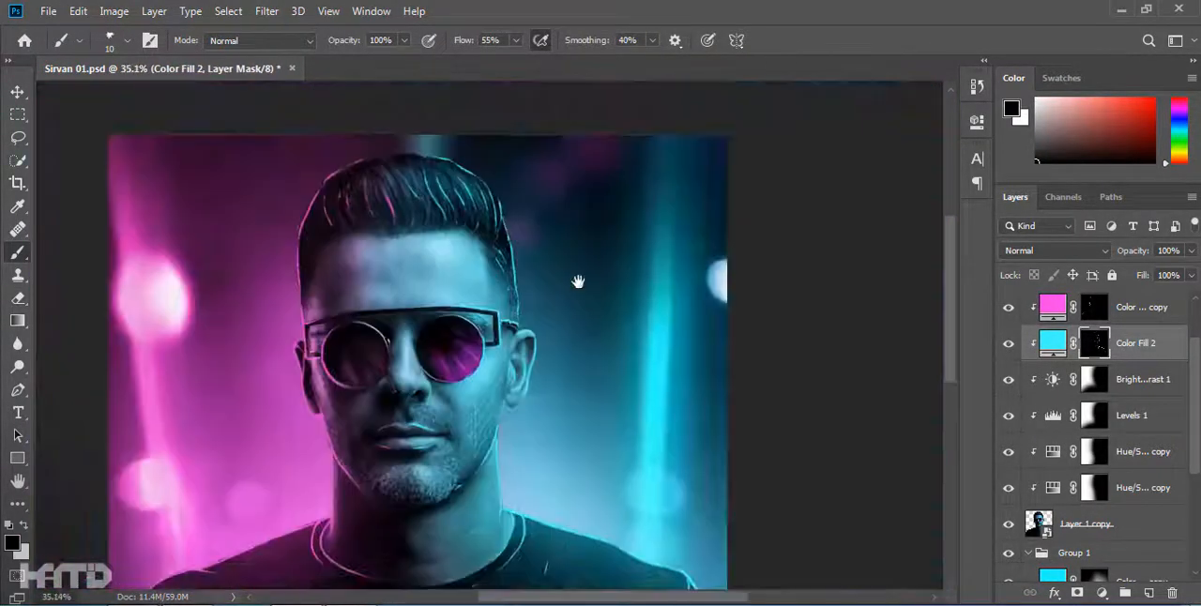
key(e)
scroll(487, 463, up, 5)
key(x)
mouse_move(502, 368)
mouse_down()
mouse_move(555, 325)
mouse_move(498, 446)
mouse_up()
scroll(545, 343, down, 5)
Set the brush smoothing to 22% and paint short cyan stubble strokes over the right side of the moustache and mouth corner.
key(b)
scroll(474, 450, up, 8)
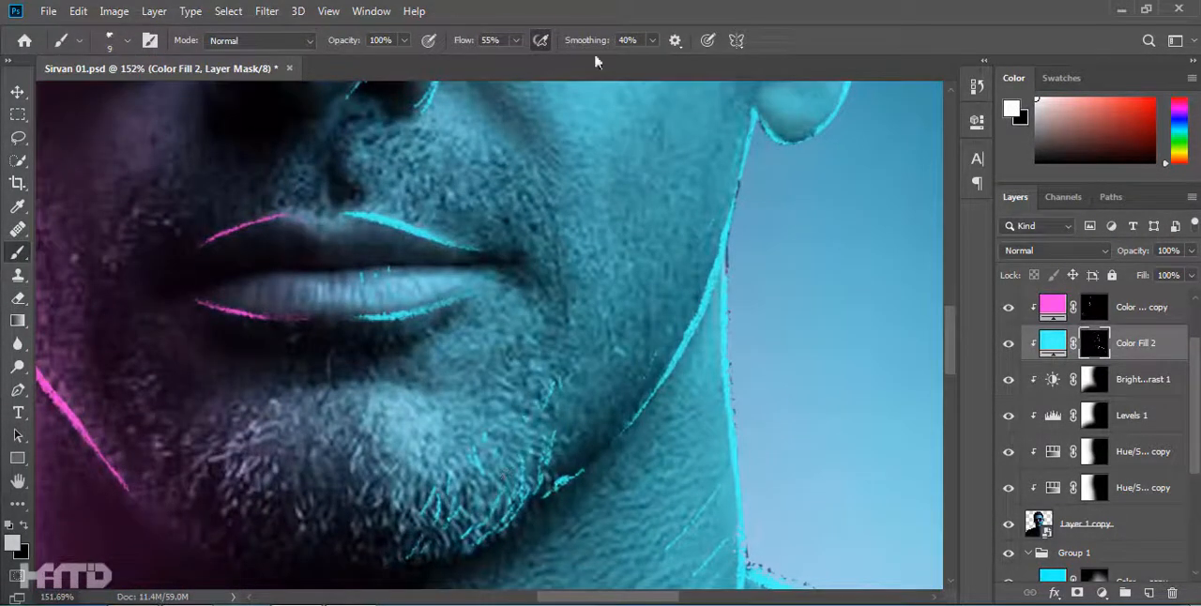
drag(428, 169, 454, 219)
drag(474, 178, 477, 220)
scroll(477, 220, up, 3)
drag(412, 341, 416, 361)
drag(398, 342, 402, 375)
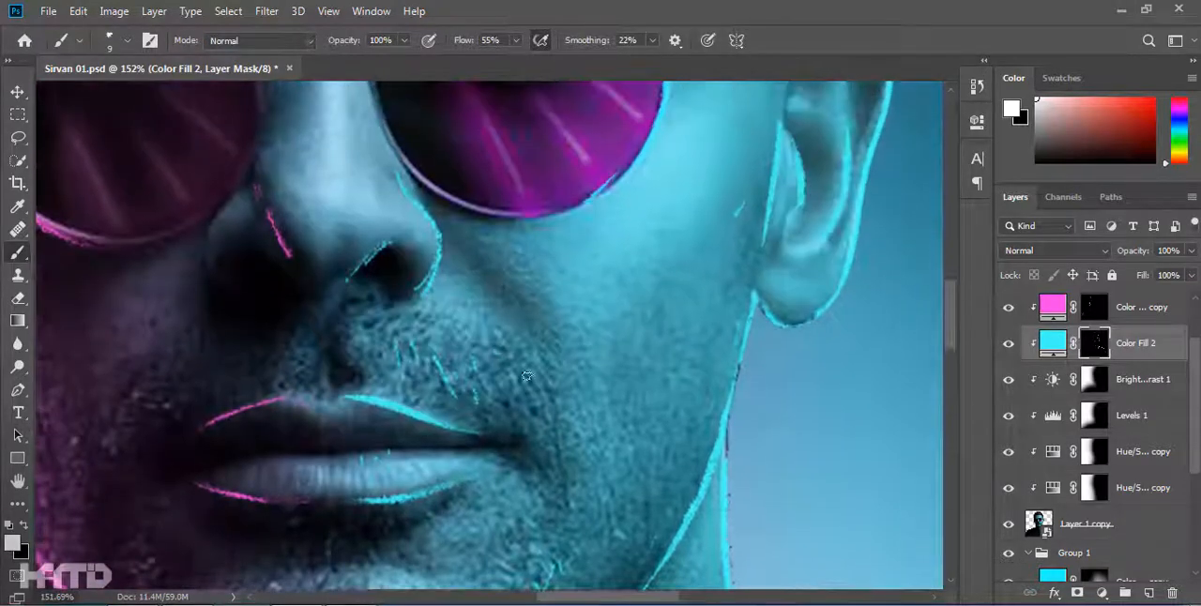
scroll(547, 373, down, 6)
mouse_move(339, 345)
mouse_down()
mouse_move(344, 360)
mouse_move(403, 367)
mouse_up()
Paint short magenta stubble strokes above the lip, below it and along the left of the chin on the Color Fill 2 copy mask.
click(1094, 307)
scroll(257, 400, up, 7)
drag(442, 348, 430, 369)
scroll(441, 362, down, 3)
drag(436, 467, 428, 498)
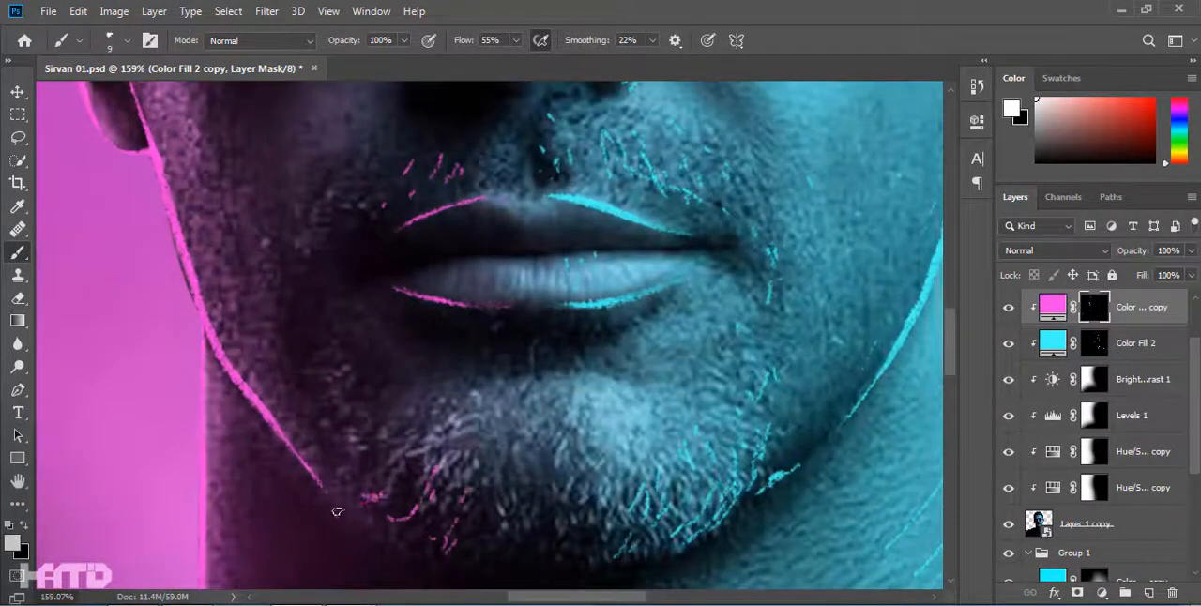
scroll(495, 500, down, 3)
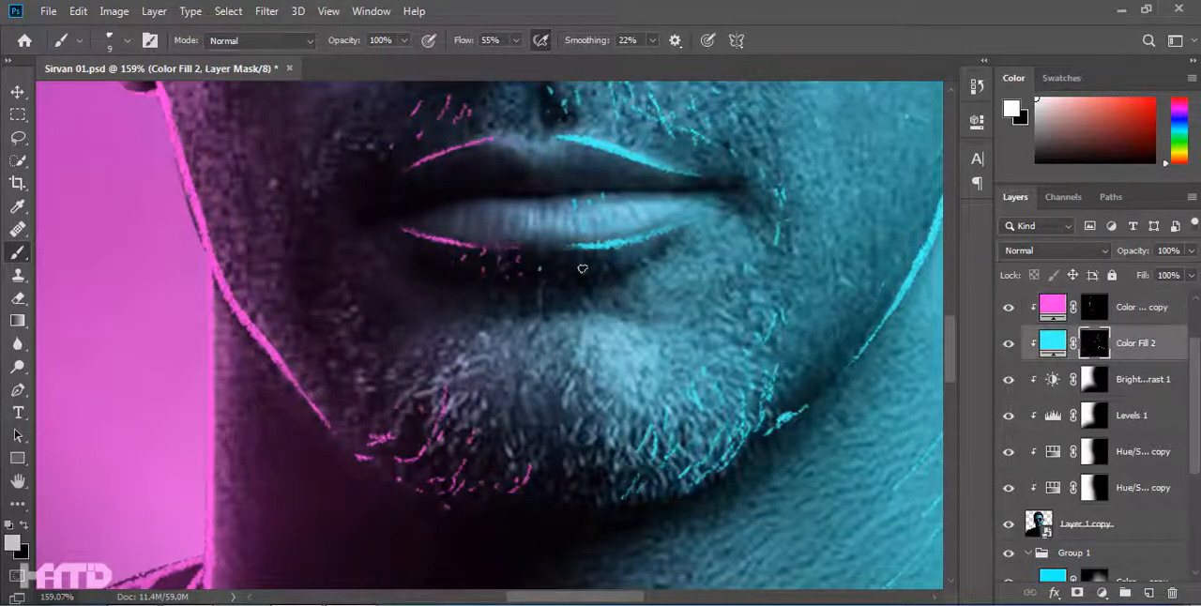
scroll(526, 432, down, 7)
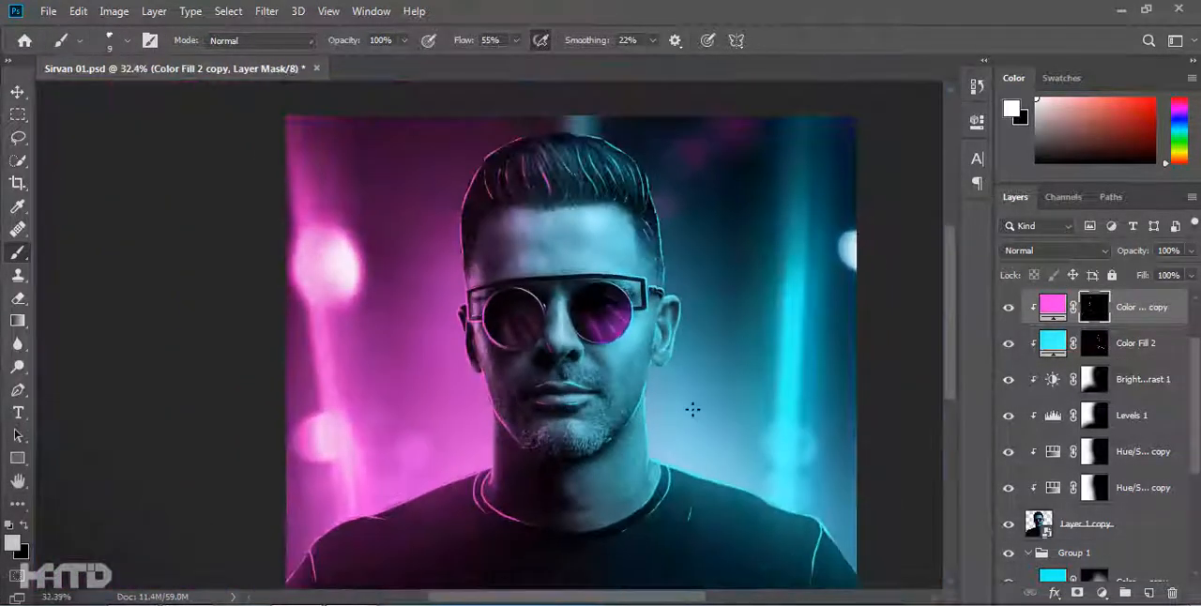
Paint short magenta hair strokes along the left temple and sideburn on the Color Fill 2 copy mask.
scroll(524, 216, up, 9)
drag(197, 167, 298, 311)
drag(200, 284, 227, 315)
drag(199, 323, 213, 342)
drag(303, 403, 534, 314)
drag(365, 312, 445, 305)
drag(398, 362, 348, 422)
drag(332, 547, 397, 407)
drag(425, 323, 408, 376)
drag(422, 473, 402, 514)
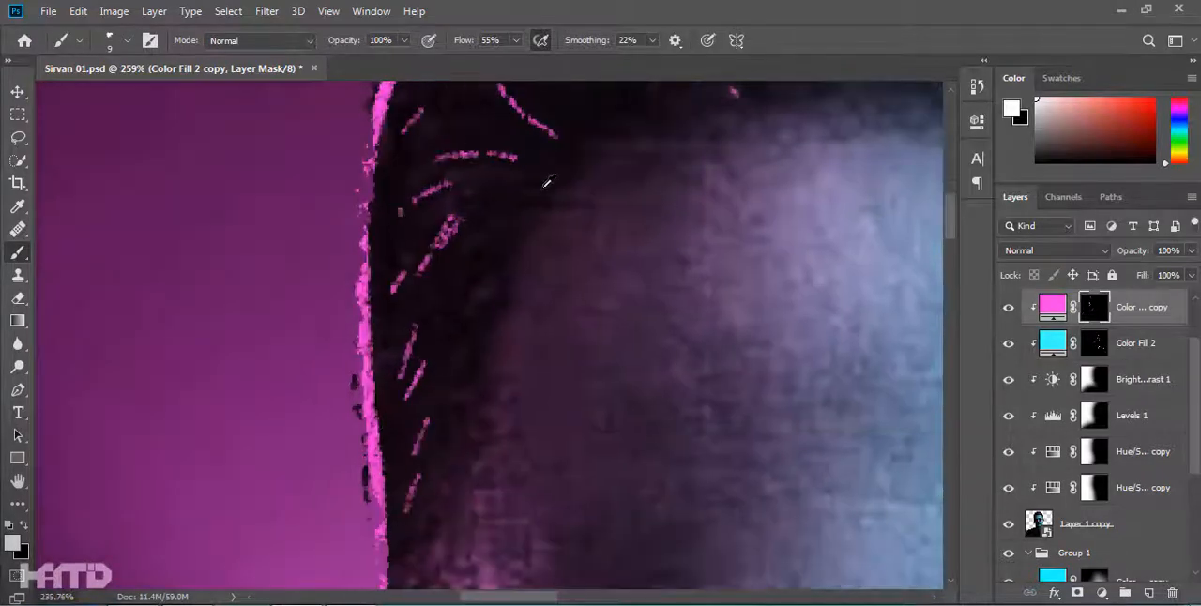
Paint thin magenta hair strands through the upper left of the hairstyle with a size 8 brush.
scroll(458, 435, down, 7)
scroll(507, 236, up, 5)
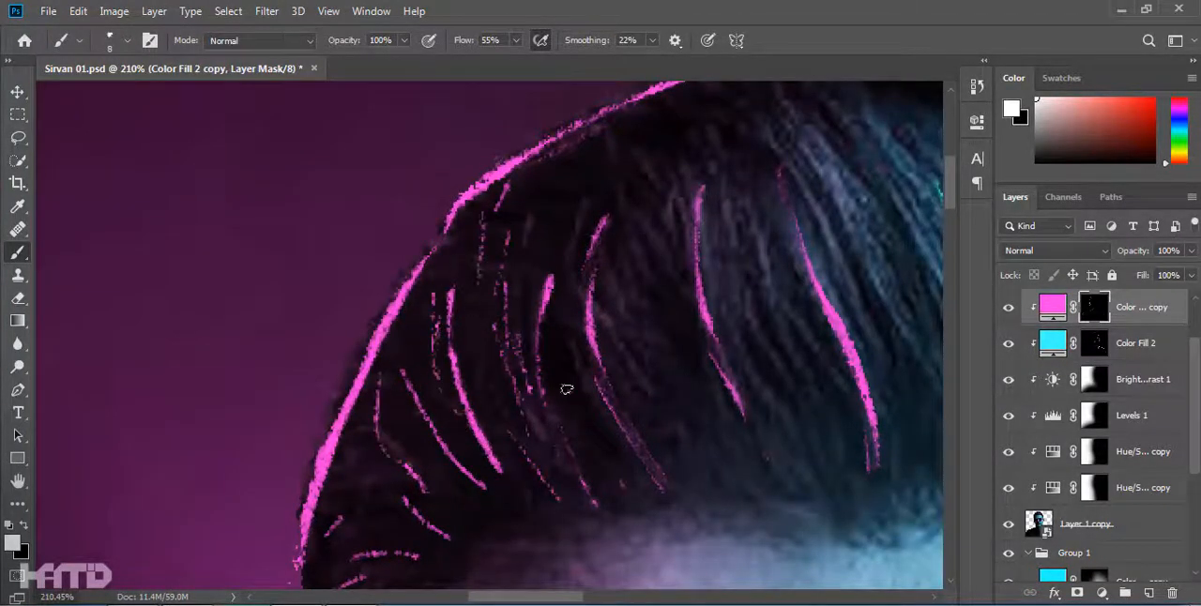
scroll(721, 197, down, 6)
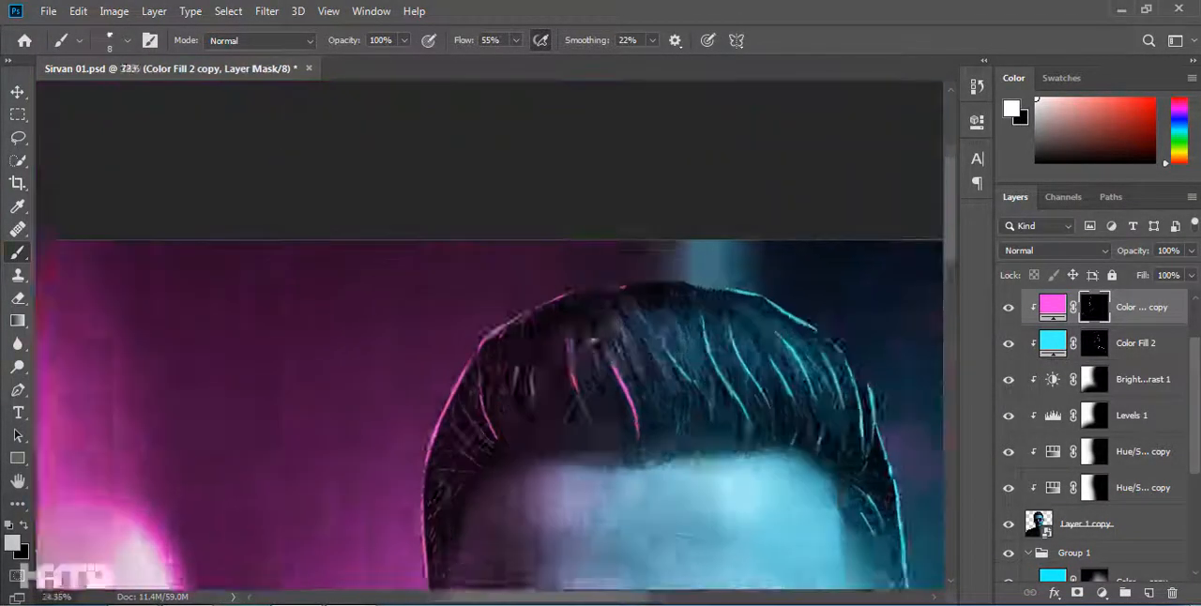
scroll(636, 424, up, 6)
drag(532, 234, 532, 442)
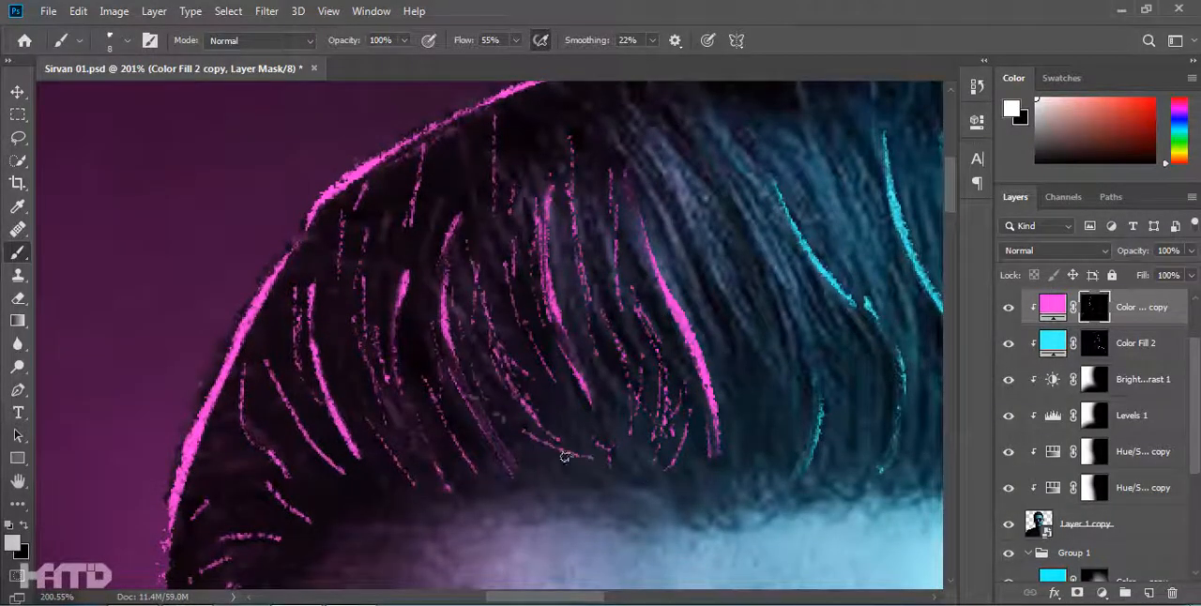
Paint thin cyan hair strands through the right side of the hairstyle on the Color Fill 2 mask.
scroll(399, 427, down, 3)
key(alt+bracketleft)
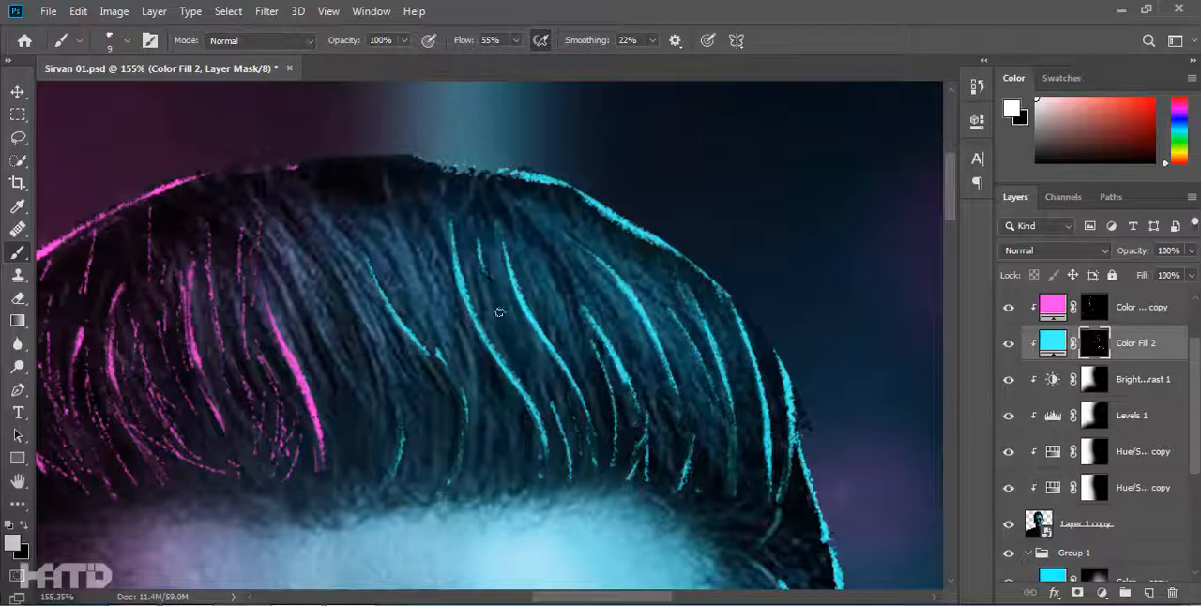
drag(491, 294, 528, 355)
drag(476, 366, 496, 425)
drag(410, 268, 432, 322)
drag(587, 352, 480, 289)
drag(617, 383, 480, 196)
scroll(566, 202, down, 8)
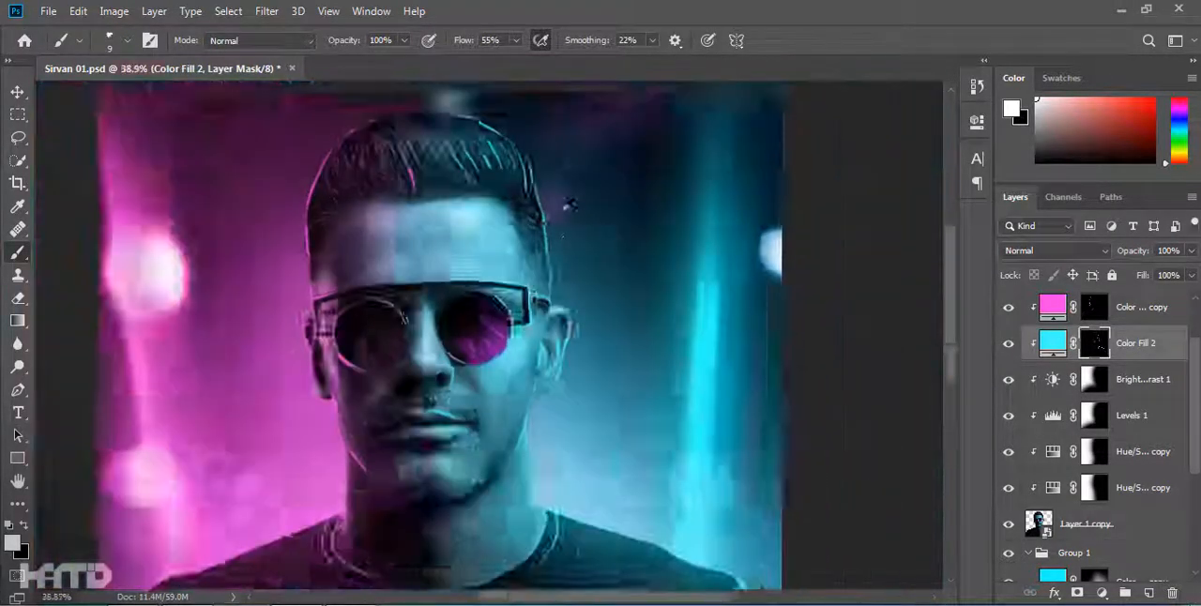
Add more magenta stubble strokes to the chin and left cheek on the Color Fill 2 copy mask.
scroll(519, 336, up, 7)
key(alt+bracketright)
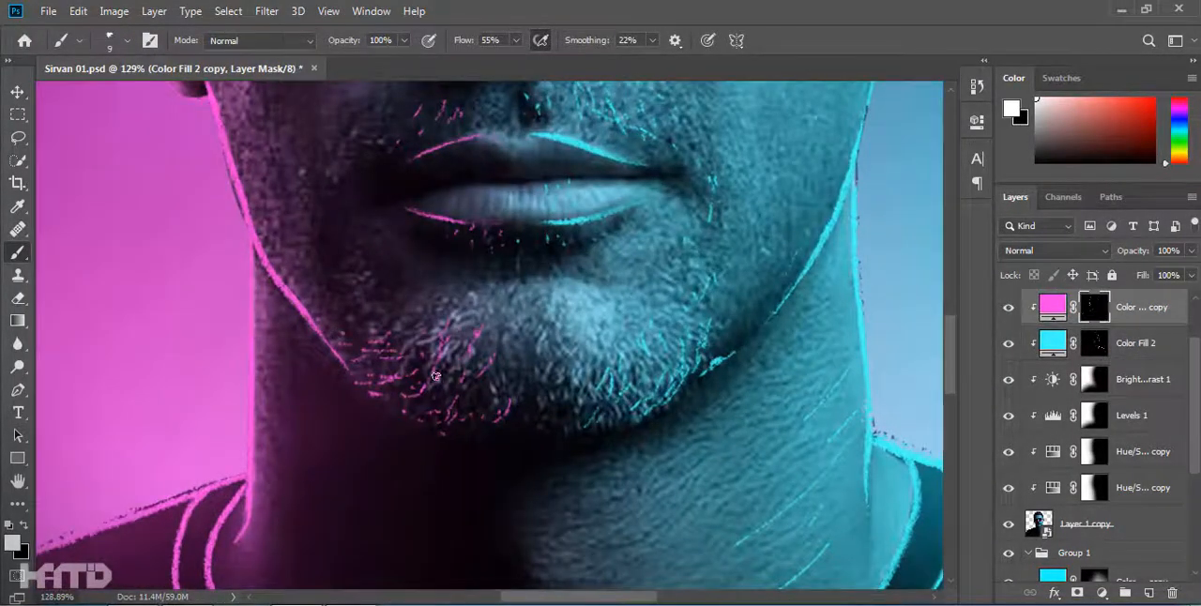
scroll(412, 426, down, 6)
scroll(337, 262, up, 7)
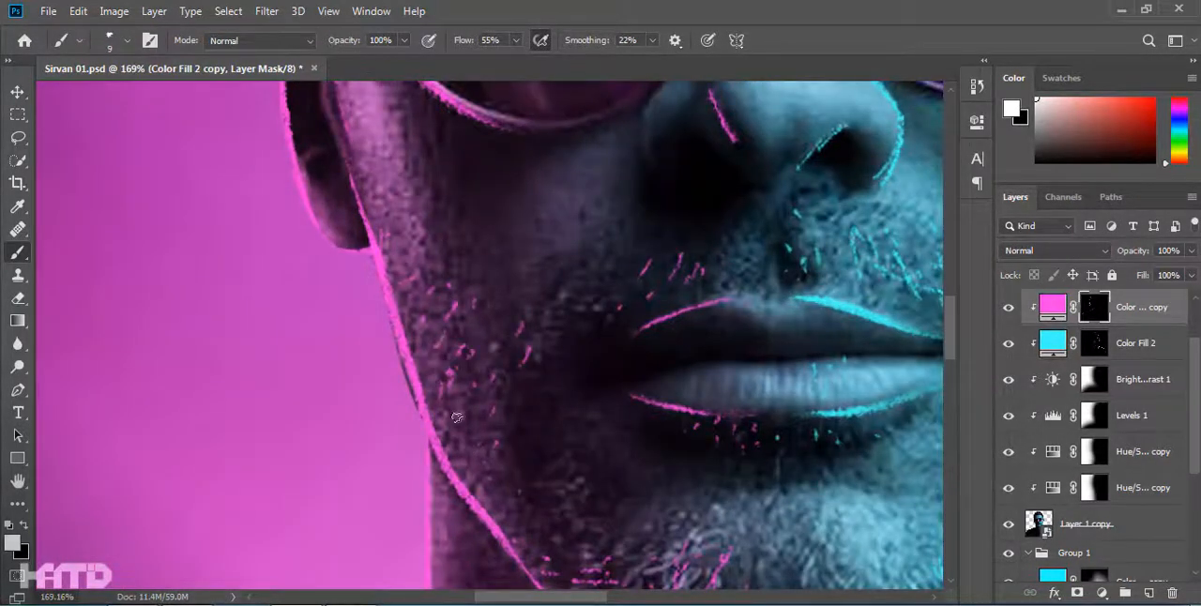
scroll(553, 439, down, 7)
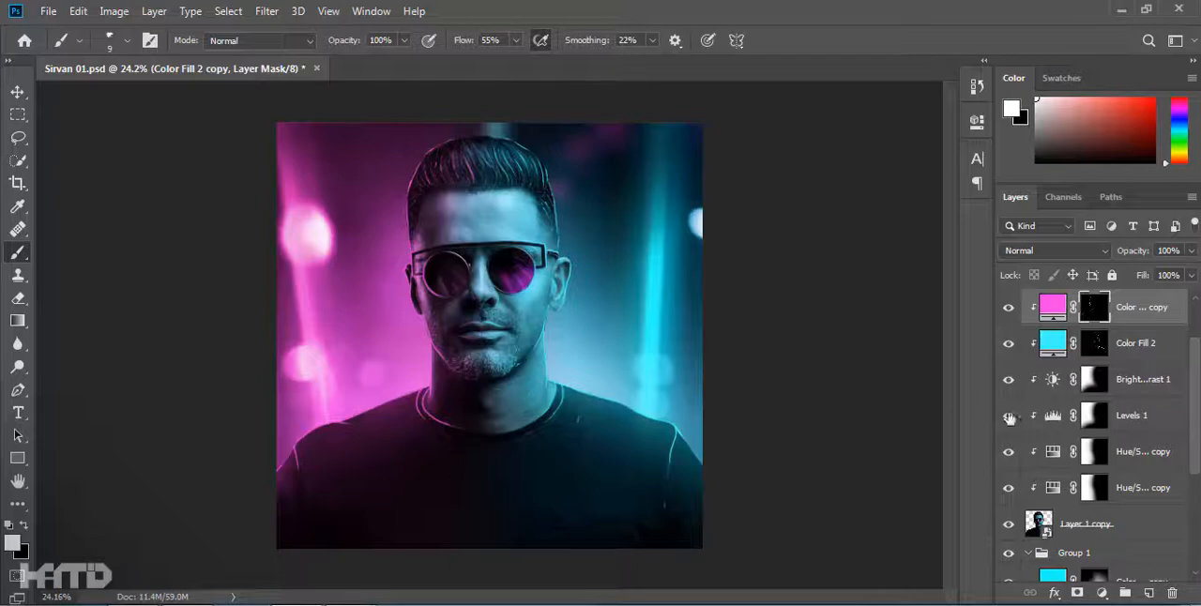
Extend the magenta tint over the left of the forehead and face with a soft brush on the Hue/Saturation 2 copy mask.
click(1094, 453)
right_click(640, 329)
double_click(636, 333)
drag(375, 245, 413, 233)
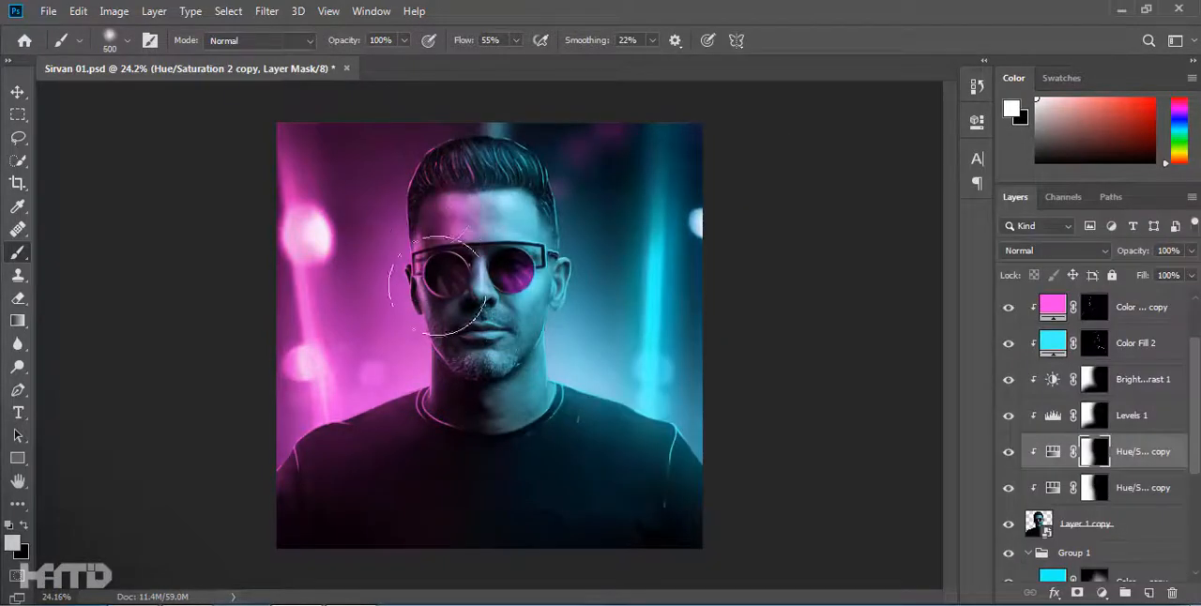
Set the hue of the Hue/Saturation 2 copy adjustment to 330.
double_click(1053, 452)
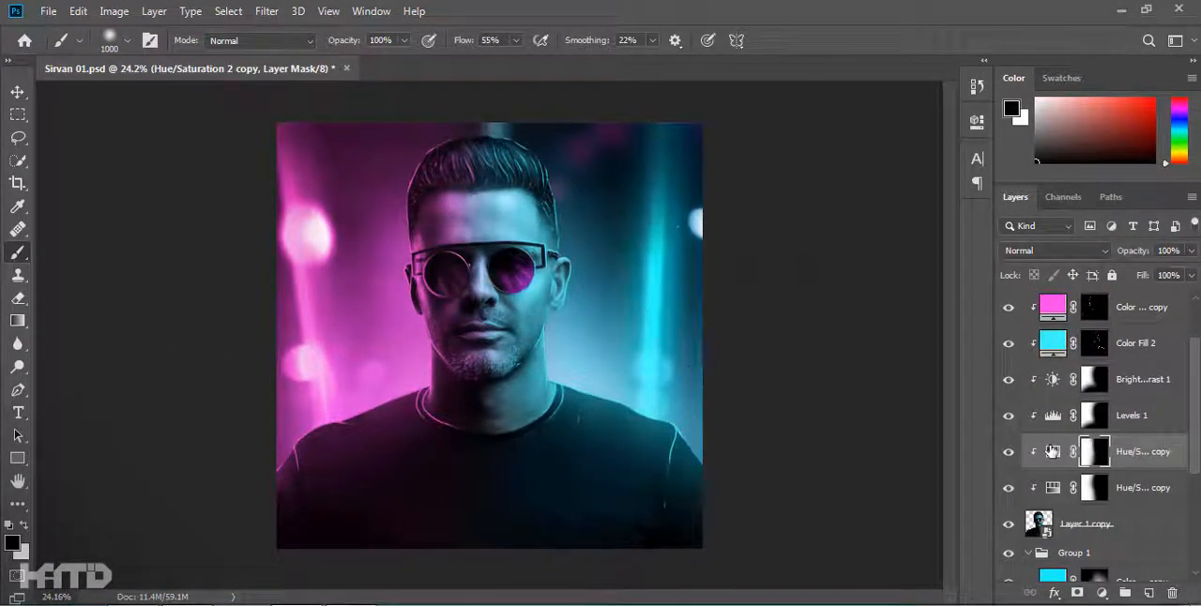
drag(841, 242, 915, 256)
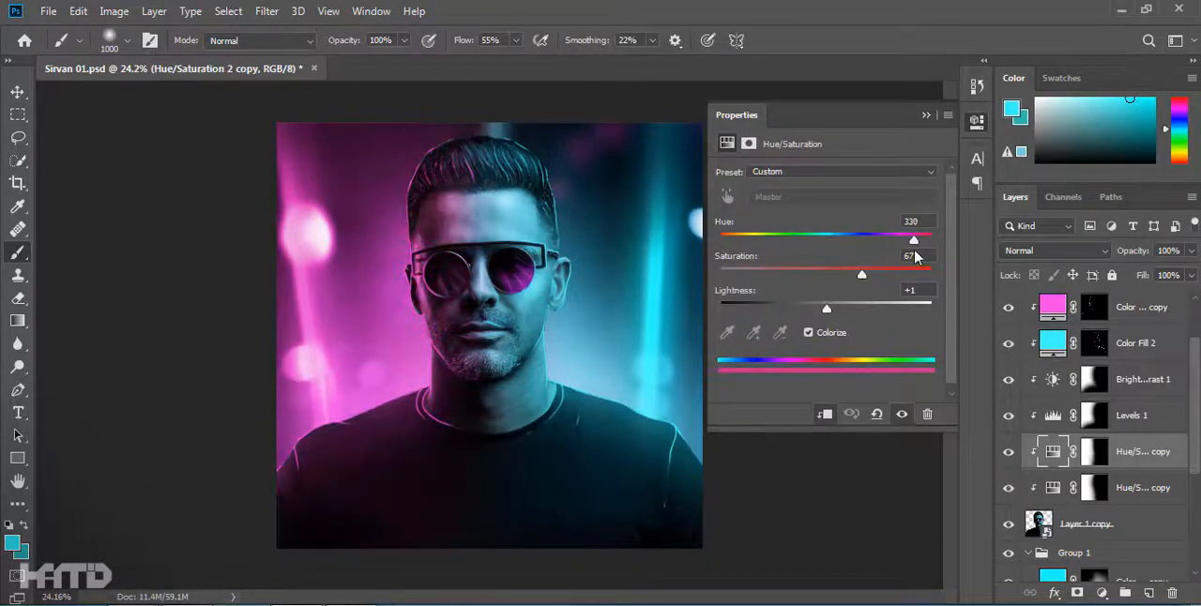
click(926, 116)
click(18, 92)
click(689, 368)
Paint soft glow over the shoulders on the Color Fill 1 copy 2 mask with a size 1000 brush at 25% opacity and flow.
scroll(689, 368, down, 4)
scroll(689, 368, up, 5)
scroll(1136, 377, up, 2)
click(1082, 342)
click(1082, 342)
key(d)
key(b)
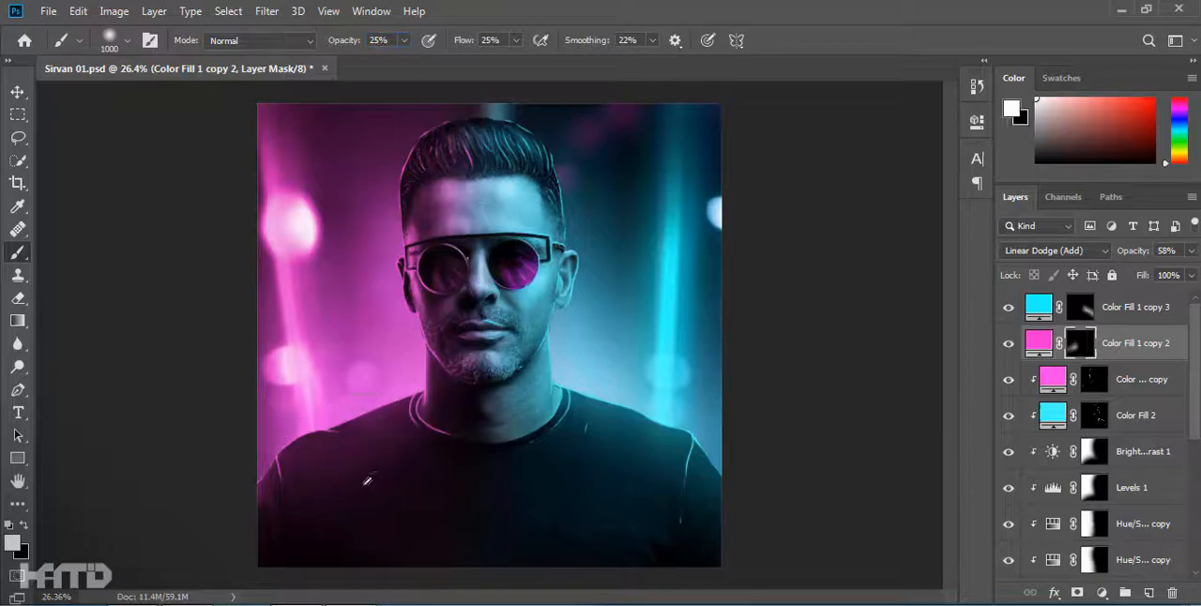
drag(804, 477, 697, 442)
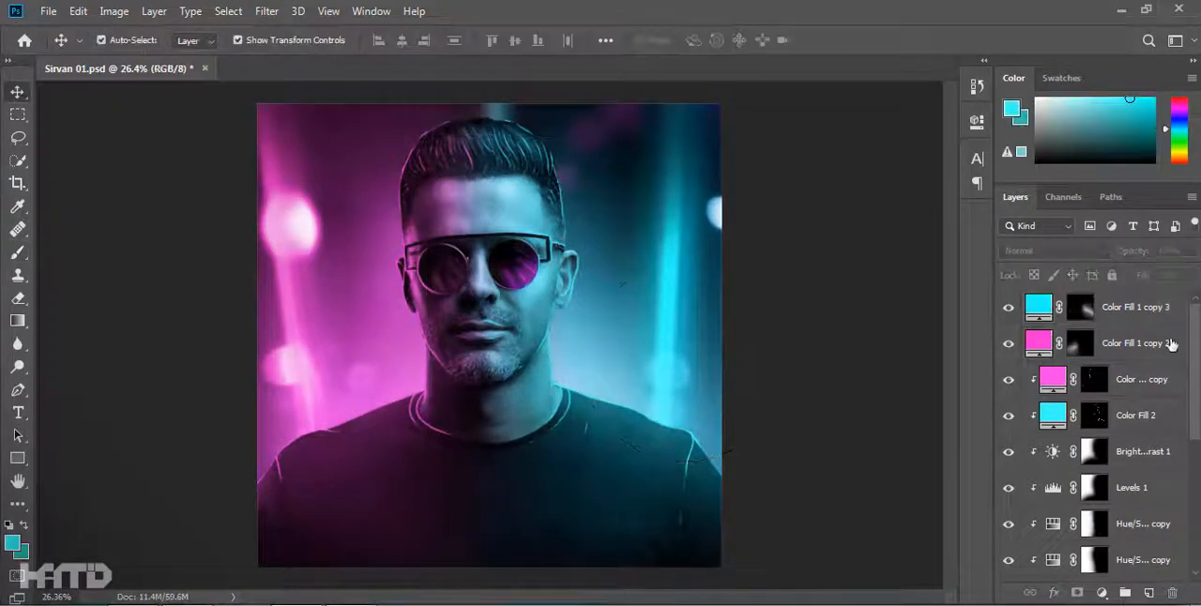
Try a Vibrance adjustment layer above Color Fill 1 copy 3 with the saturation at -26.
click(1135, 306)
click(1102, 593)
click(1100, 482)
drag(825, 221, 788, 226)
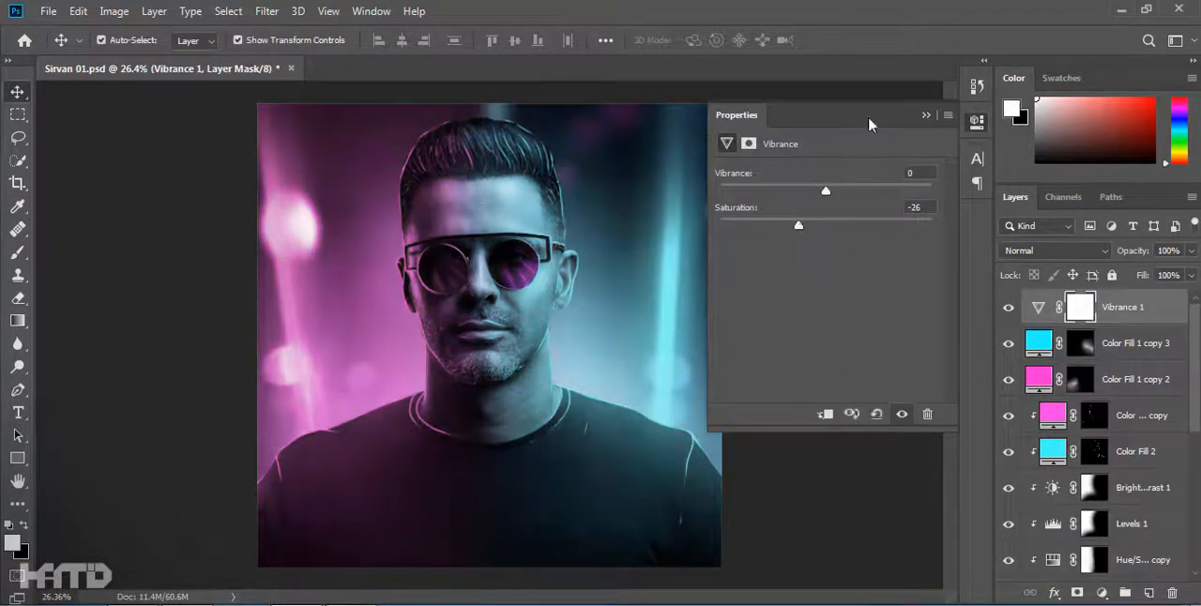
click(926, 116)
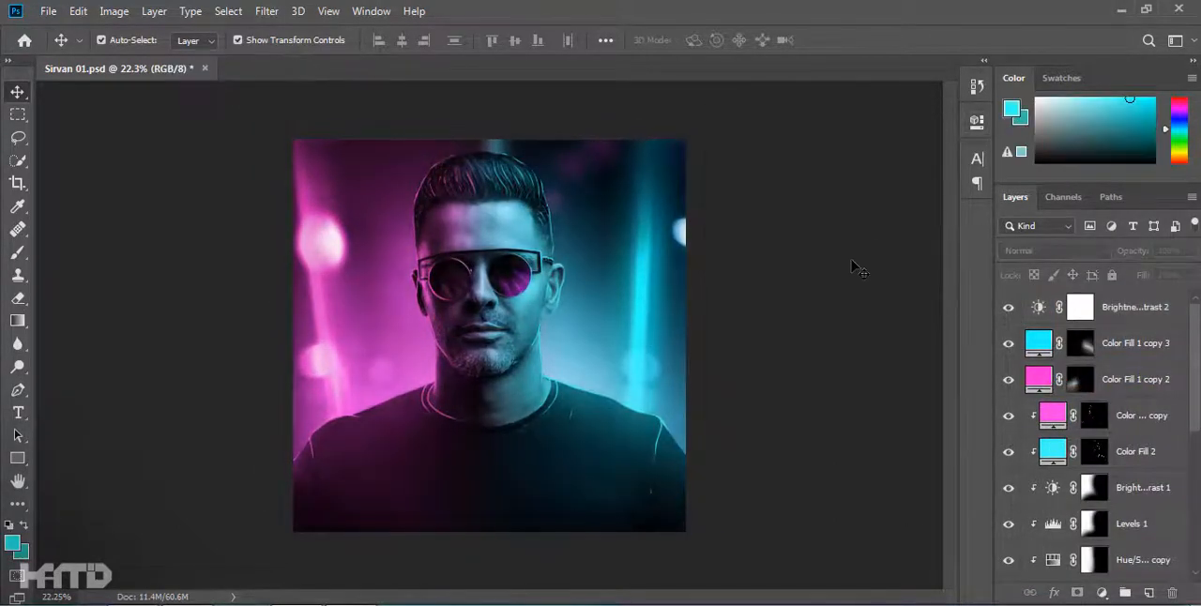
Add a Vibrance adjustment layer with saturation -30 above Brightness/Contrast 2 and make its mask black.
click(1102, 593)
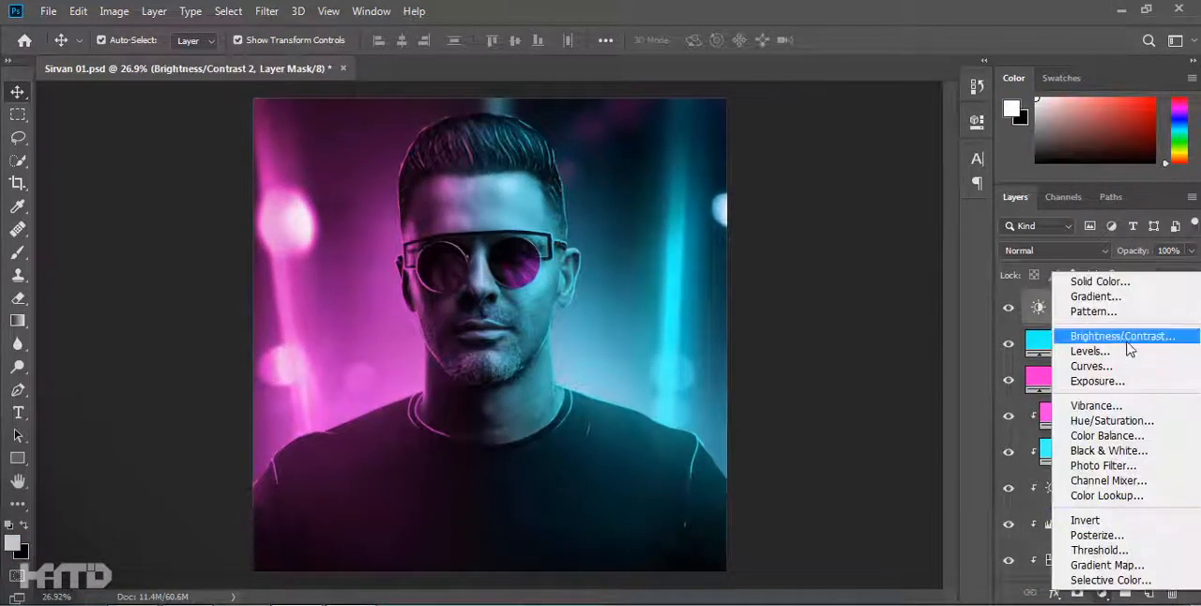
click(1097, 405)
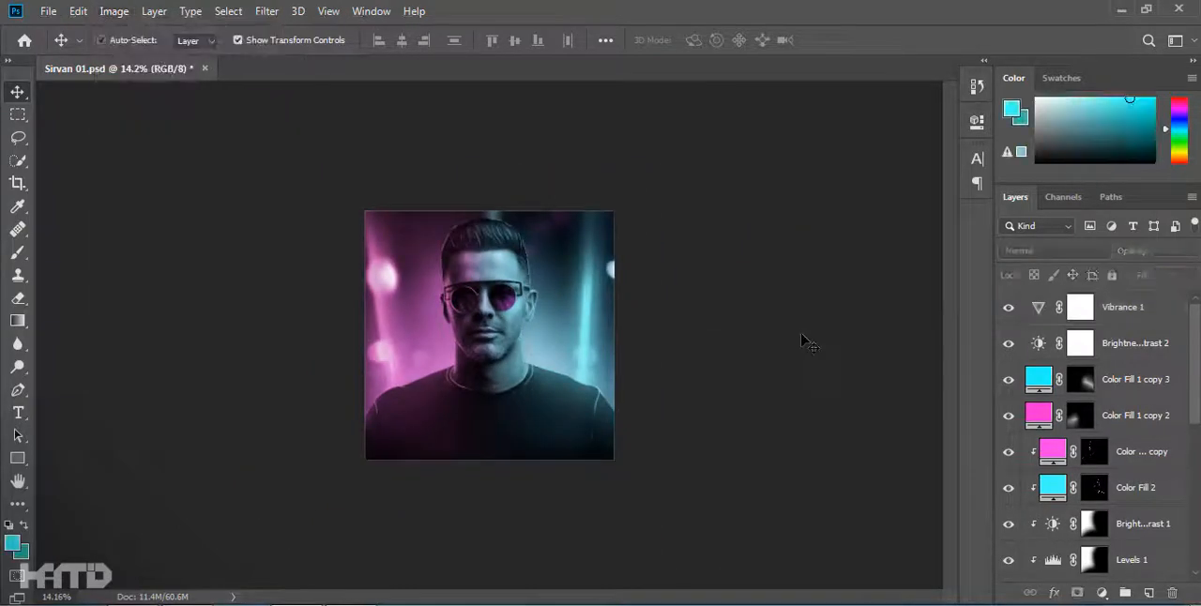
key(b)
click(1079, 308)
key(d)
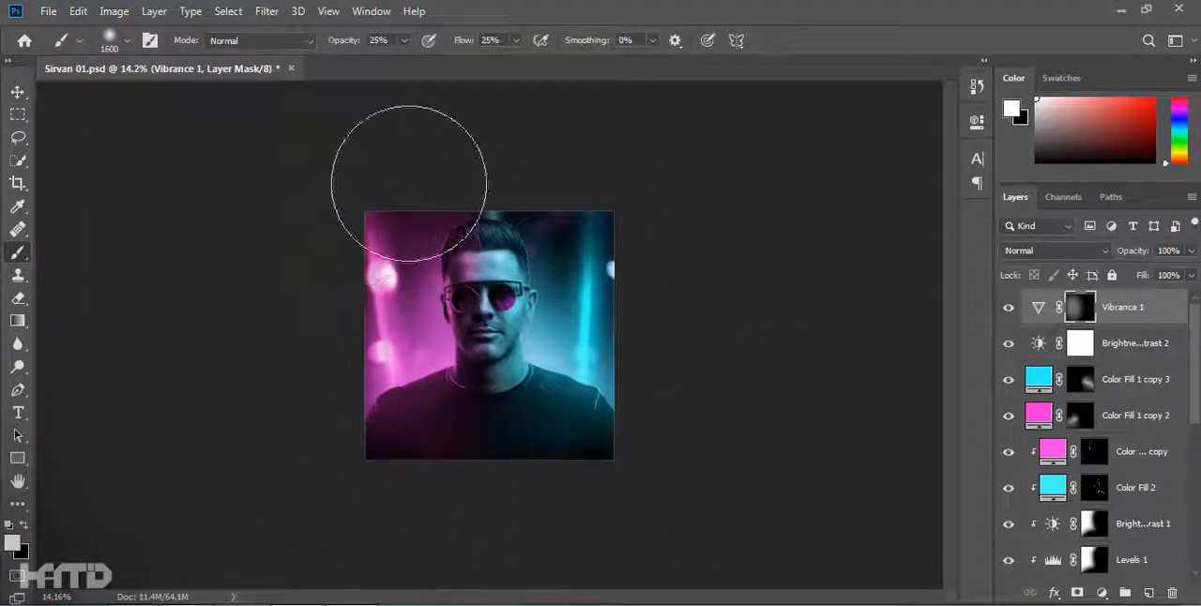
Paint the Vibrance 1 mask white over the magenta left side with a size 1800 soft brush, and compare with the layer hidden.
key(bracketright)
key(bracketright)
key(bracketright)
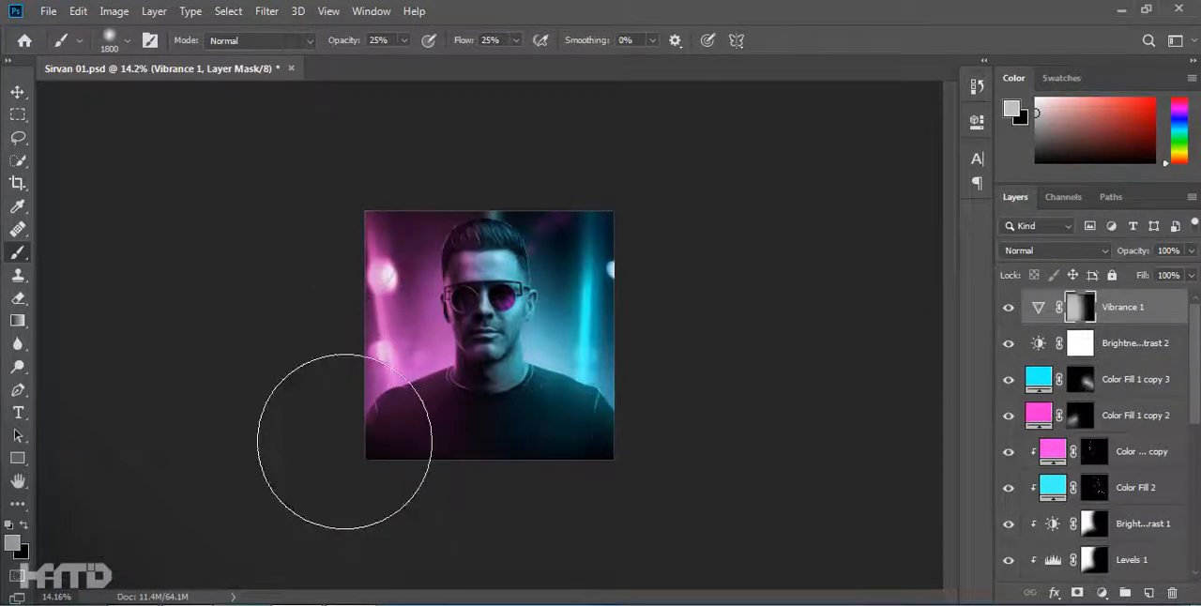
scroll(395, 440, up, 4)
click(1009, 308)
click(1009, 307)
click(18, 92)
click(154, 223)
scroll(155, 223, up, 3)
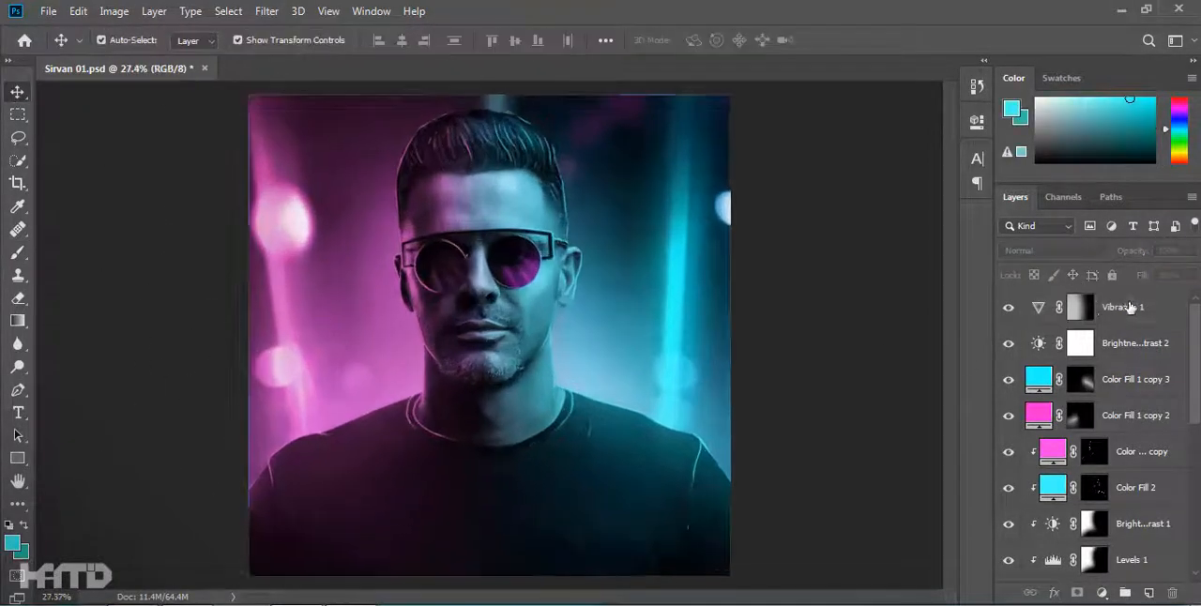
Add a Curves adjustment layer on top and reshape its blue and red channel curves.
click(1129, 307)
click(1102, 594)
click(1089, 367)
click(817, 196)
click(771, 262)
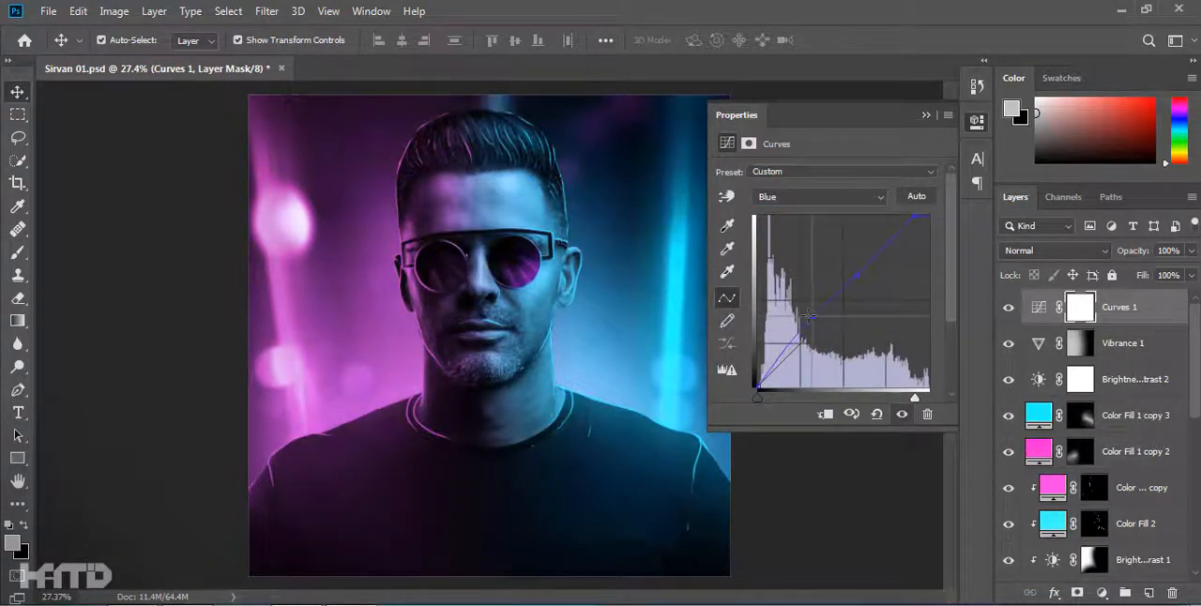
key(alt+3)
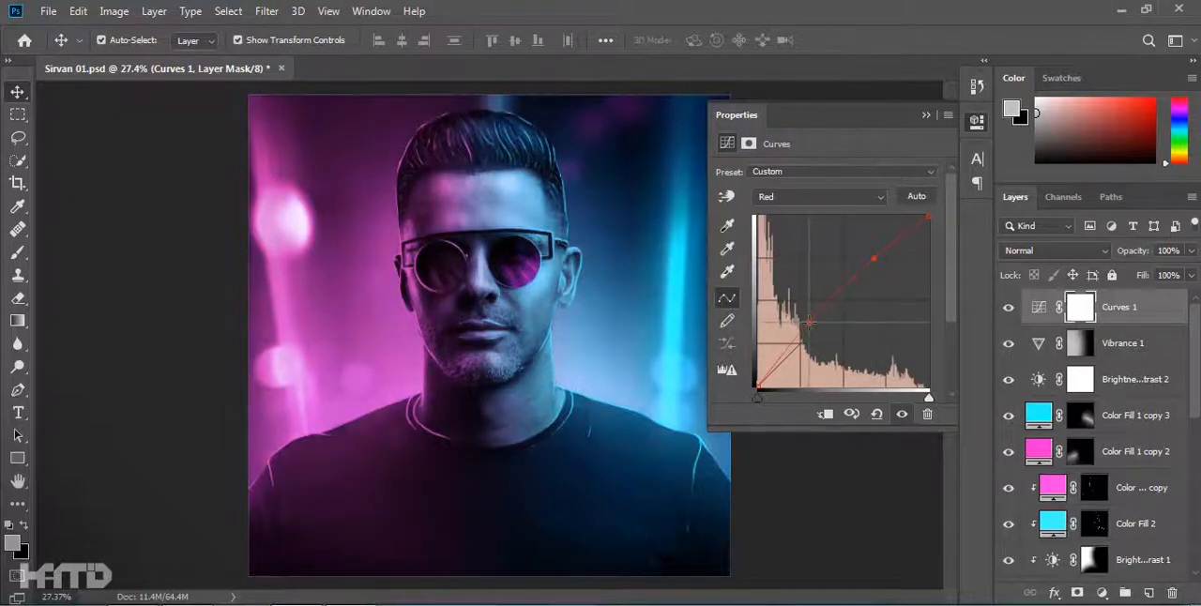
click(926, 114)
scroll(751, 364, down, 4)
click(750, 364)
scroll(541, 342, down, 4)
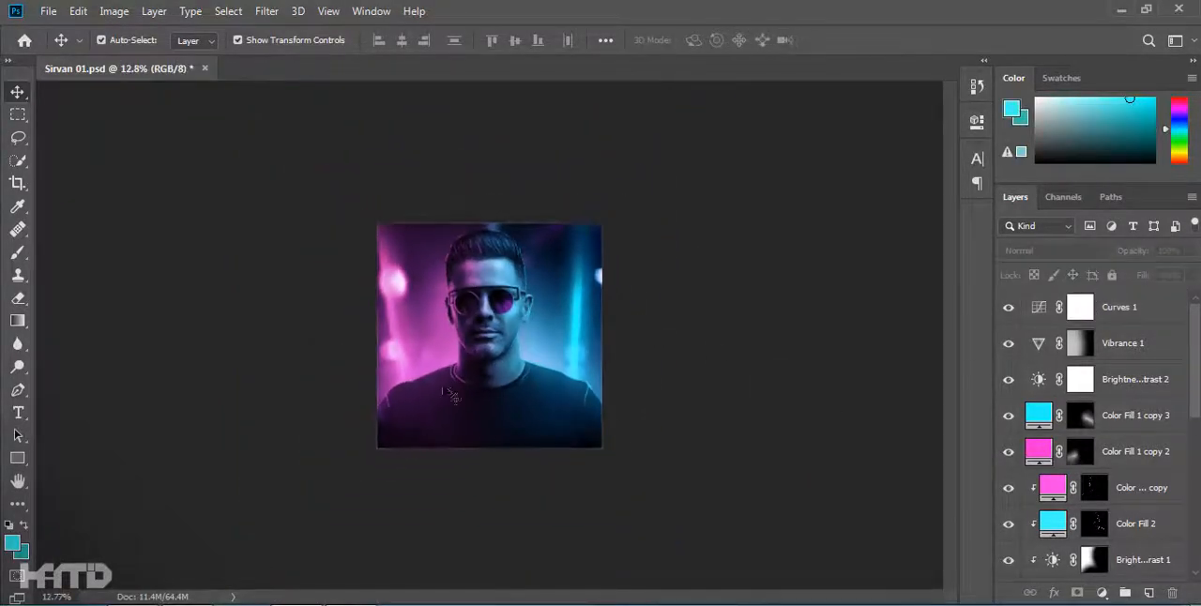
Paint a soft cyan glow over the right sunglass lens on the Color Fill 1 copy 3 mask.
scroll(500, 356, up, 12)
click(1107, 417)
key(b)
key([)
key([)
key([)
key([)
key([)
key([)
key([)
key([)
key([)
key([)
key([)
key([)
key([)
key([)
key([)
key([)
key([)
key([)
key([)
key([)
key(d)
mouse_move(542, 275)
mouse_down()
mouse_move(513, 296)
mouse_move(544, 321)
mouse_up()
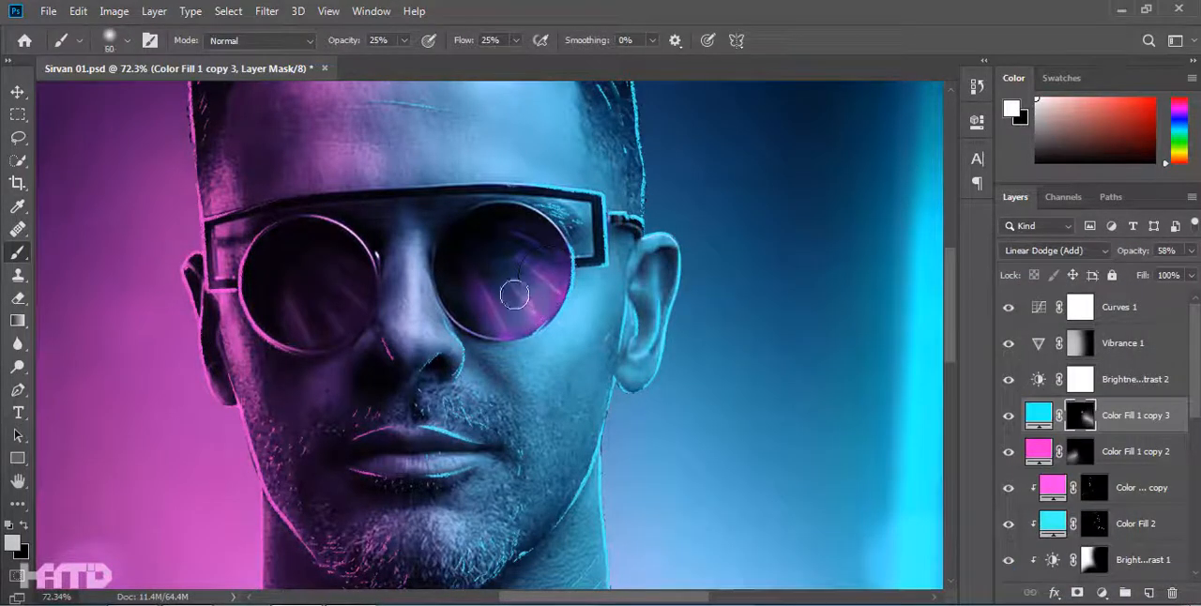
Paint a soft magenta glow over the left sunglass lens on the Color Fill 1 copy 2 mask.
click(1071, 456)
key([)
mouse_move(273, 294)
mouse_down()
mouse_move(307, 334)
mouse_move(269, 280)
mouse_move(352, 302)
mouse_up()
scroll(696, 316, down, 8)
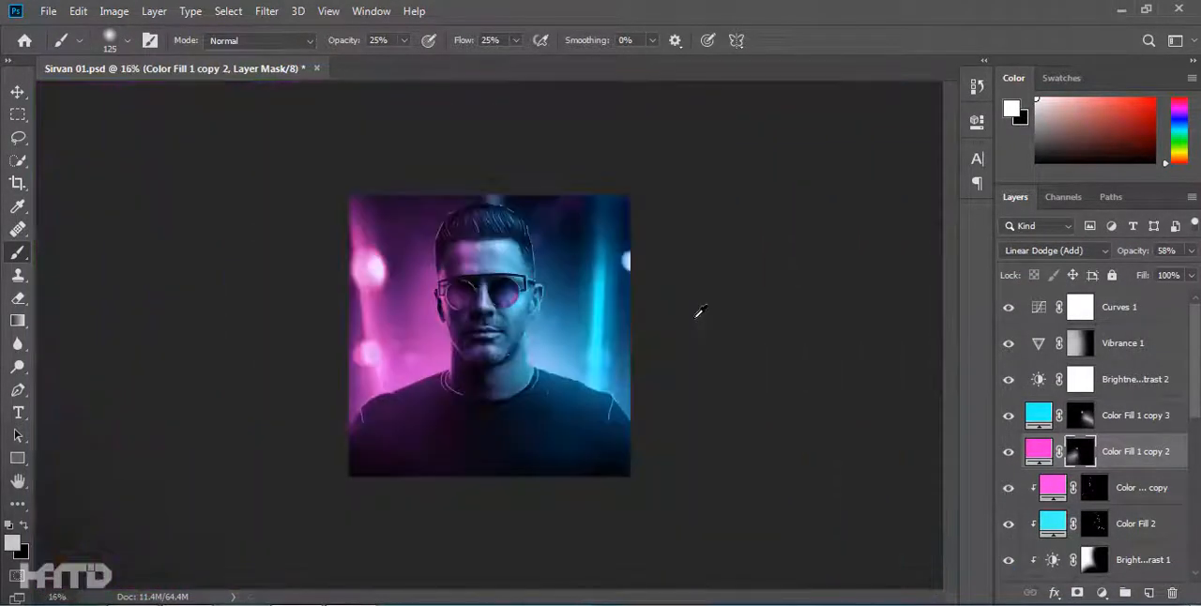
Create a very pale cyan solid color fill layer and move it below Color Fill 1 copy 2.
scroll(498, 309, up, 8)
double_click(1038, 415)
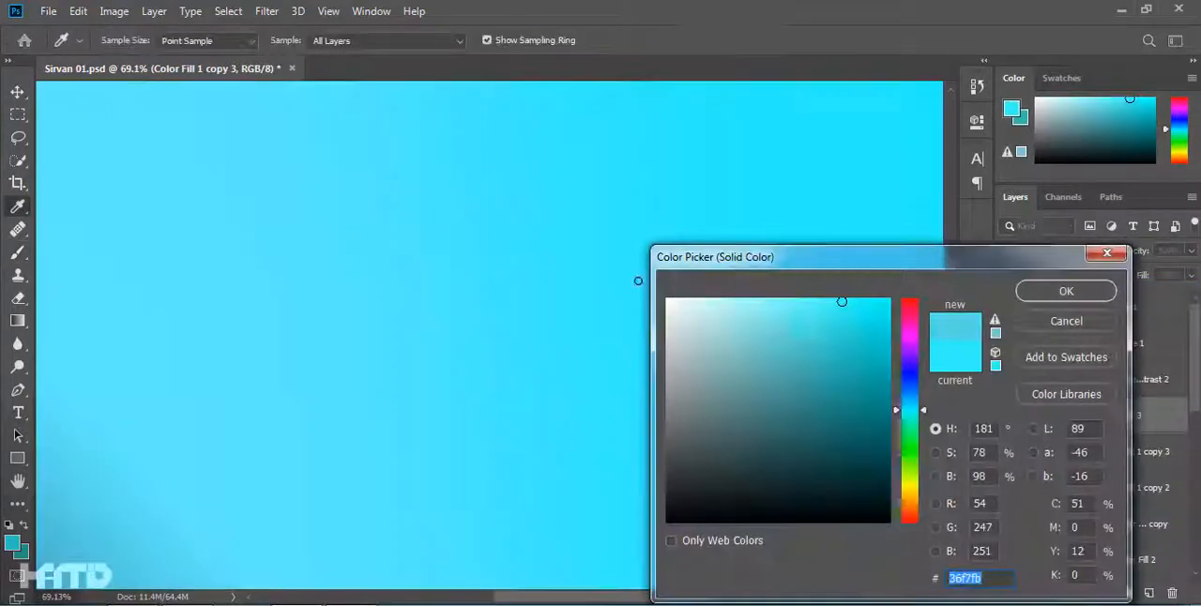
click(664, 303)
key(Return)
drag(1122, 415, 1114, 498)
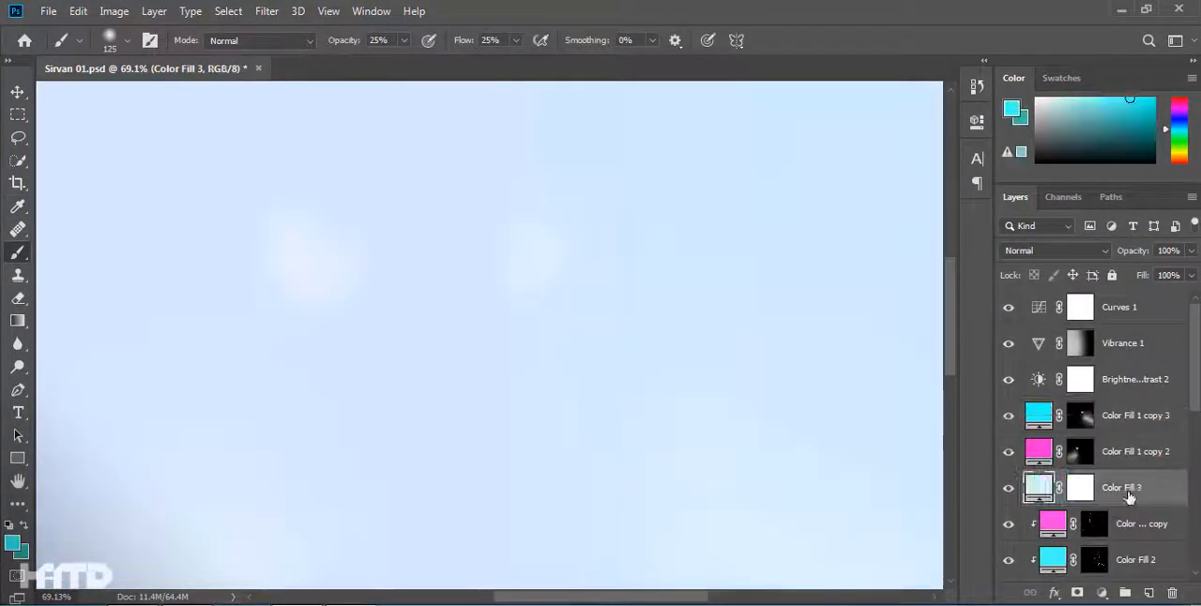
Set Color Fill 3 to Linear Dodge (Add) as a clipped layer and invert its mask to black.
click(1054, 250)
click(1040, 340)
click(1095, 488)
key(ctrl+i)
Switch to a rough-edged brush for the Color Fill 3 mask and undo the test stroke.
scroll(539, 233, up, 4)
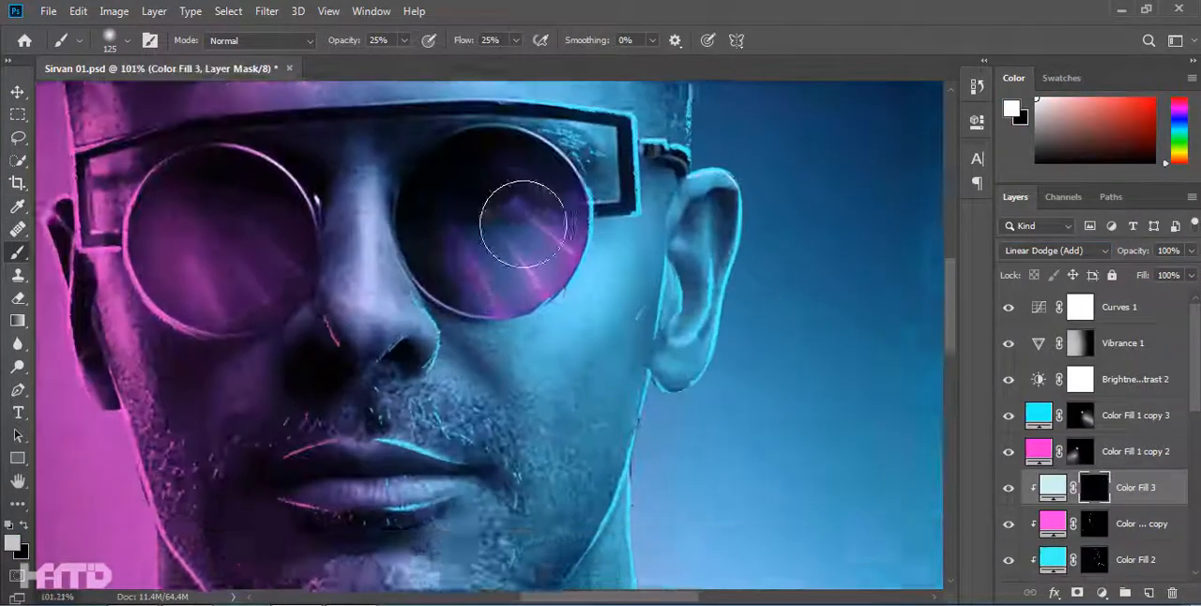
drag(538, 234, 586, 385)
right_click(587, 385)
click(878, 452)
drag(336, 308, 347, 396)
key(ctrl+z)
Paint two vertical white reflection stripes, one wide and one narrow, over each sunglass lens on the Color Fill 3 mask.
drag(545, 222, 547, 418)
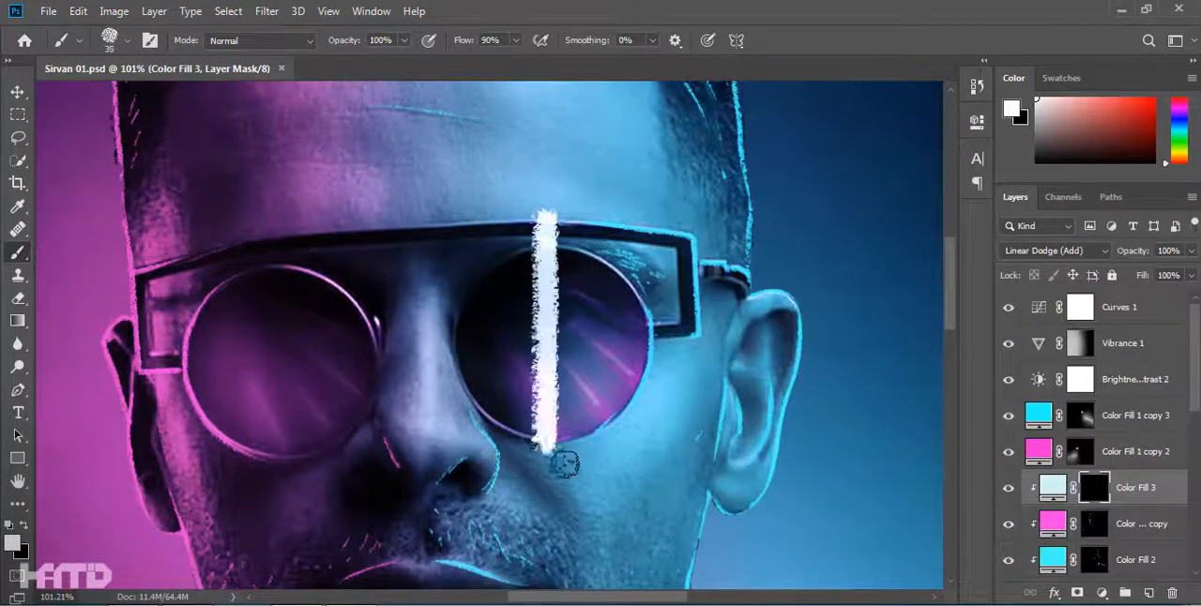
drag(573, 231, 572, 464)
drag(301, 243, 302, 479)
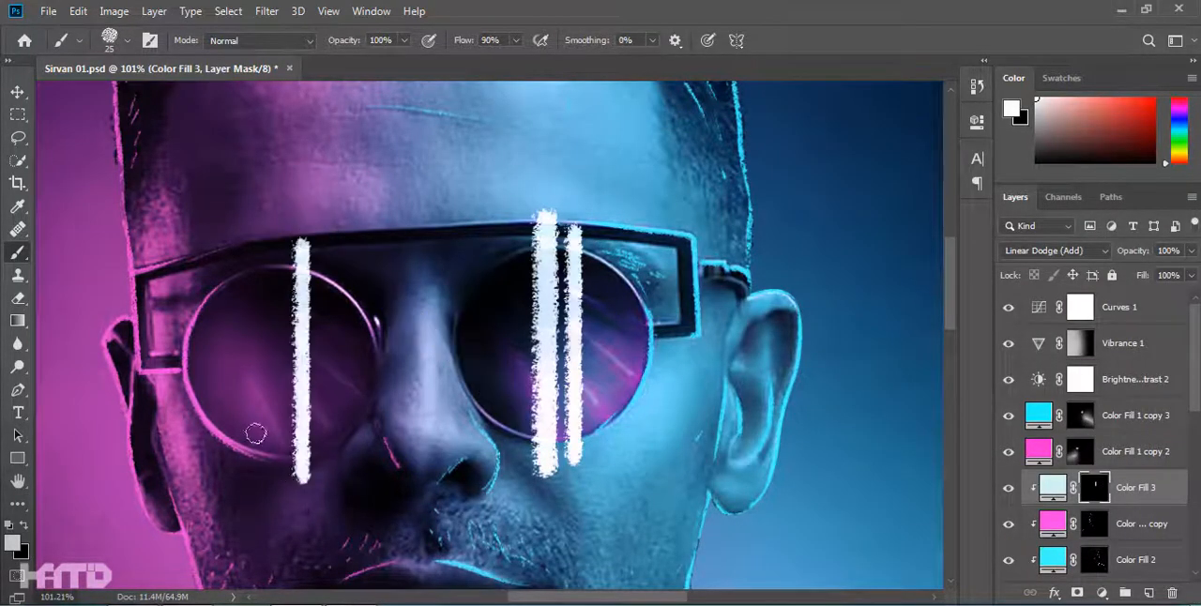
drag(270, 228, 267, 515)
key(ctrl+z)
Erase the stripe ends above the left lens by painting black outside an inverted elliptical selection.
key(v)
scroll(199, 228, up, 5)
key(p)
key(m)
drag(477, 348, 334, 228)
mouse_move(195, 338)
mouse_down()
mouse_move(380, 521)
mouse_move(381, 491)
mouse_up()
key(alt+space)
click(417, 59)
key(ctrl+shift+i)
key(b)
key(x)
drag(270, 263, 211, 223)
drag(298, 395, 383, 247)
Erase the stripe ends below the left lens using an inverted elliptical selection along its lower rim.
key(m)
drag(215, 275, 454, 457)
key(ctrl+shift+i)
key(b)
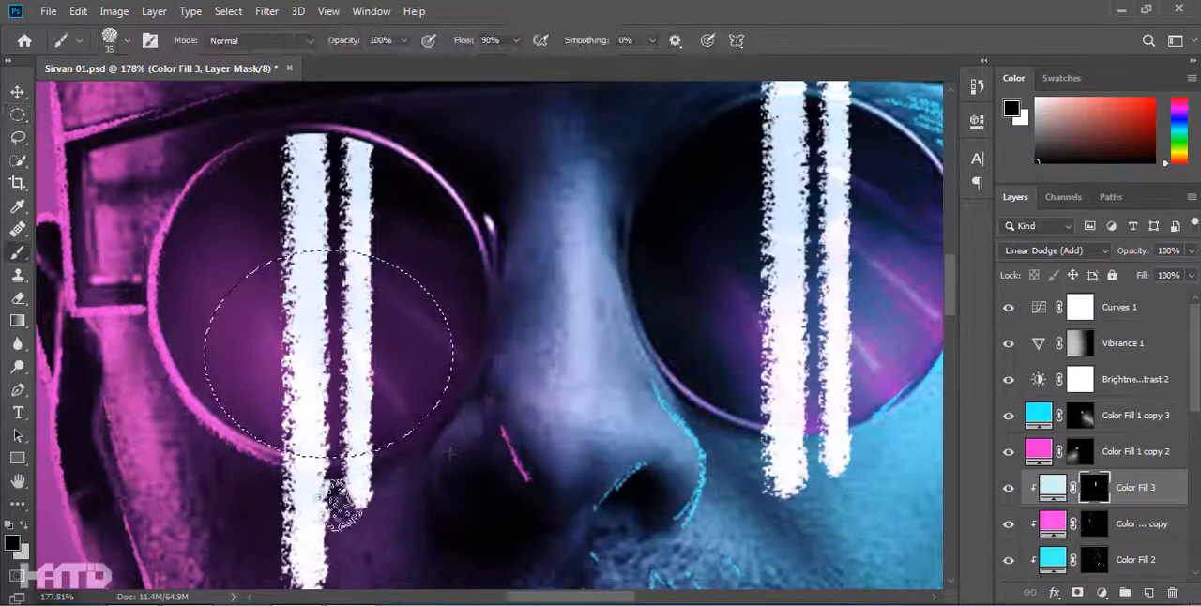
scroll(439, 443, down, 1)
drag(364, 441, 267, 467)
key(ctrl+d)
Erase the stripe ends outside the right lens with black using inverted elliptical selections, and lower the opacity of Color Fill 3.
drag(789, 203, 456, 352)
key(m)
mouse_move(364, 216)
mouse_down()
mouse_move(581, 377)
mouse_move(574, 348)
mouse_up()
drag(526, 460, 487, 372)
mouse_move(359, 366)
mouse_down()
mouse_move(529, 450)
mouse_move(519, 455)
mouse_move(550, 450)
mouse_up()
key(ctrl+shift+i)
key(b)
drag(479, 493, 404, 478)
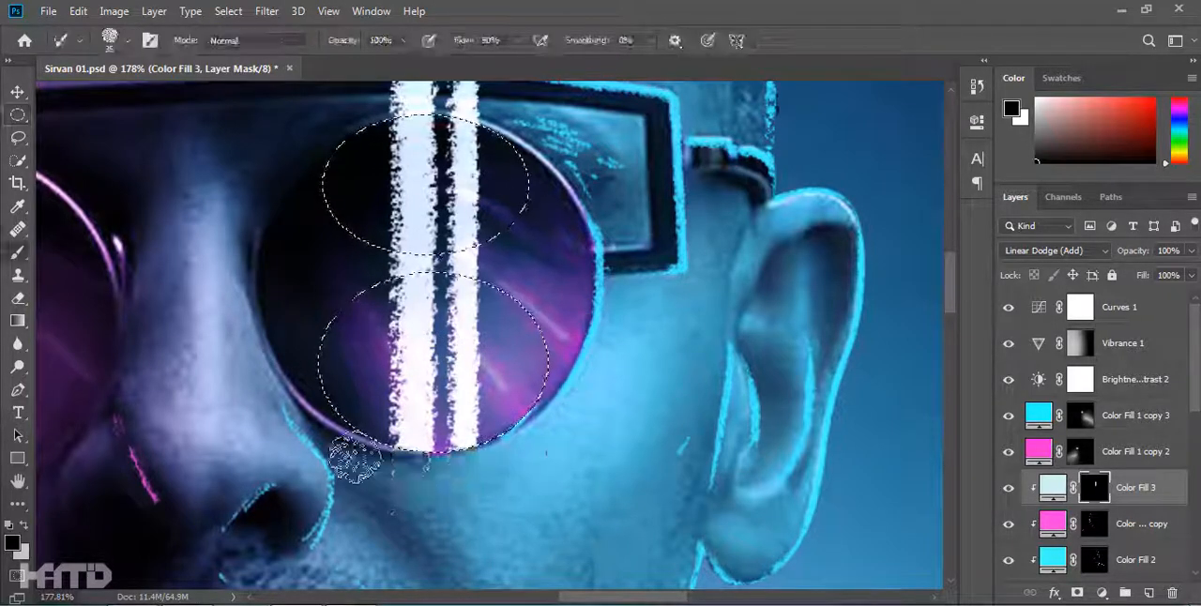
drag(478, 99, 404, 99)
scroll(422, 118, up, 1)
key(ctrl+d)
scroll(669, 218, down, 10)
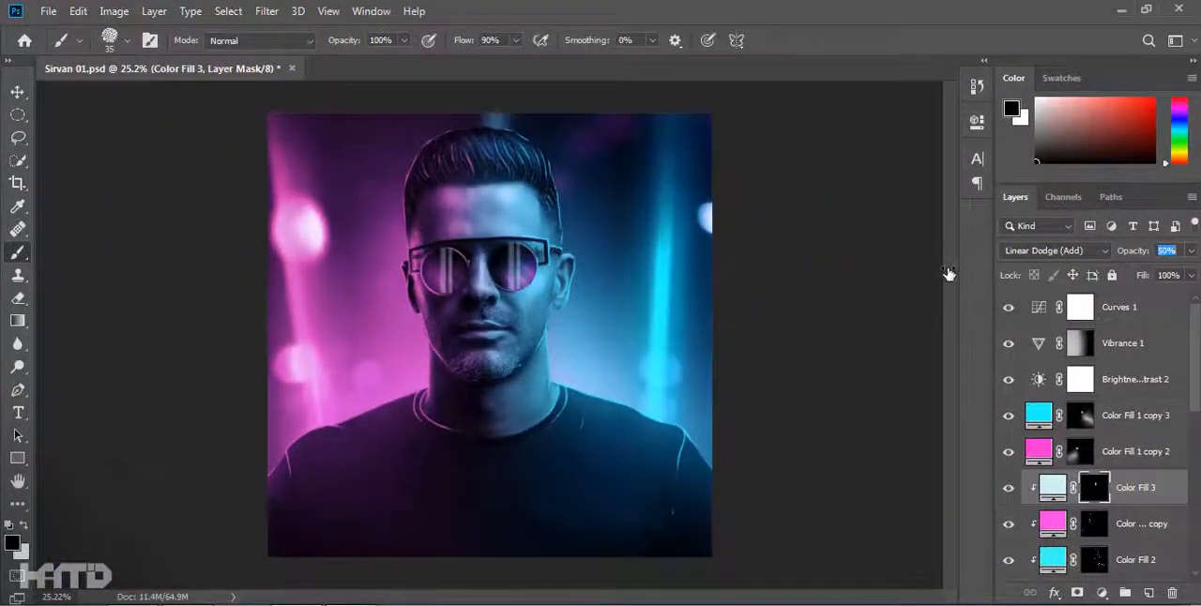
click(17, 92)
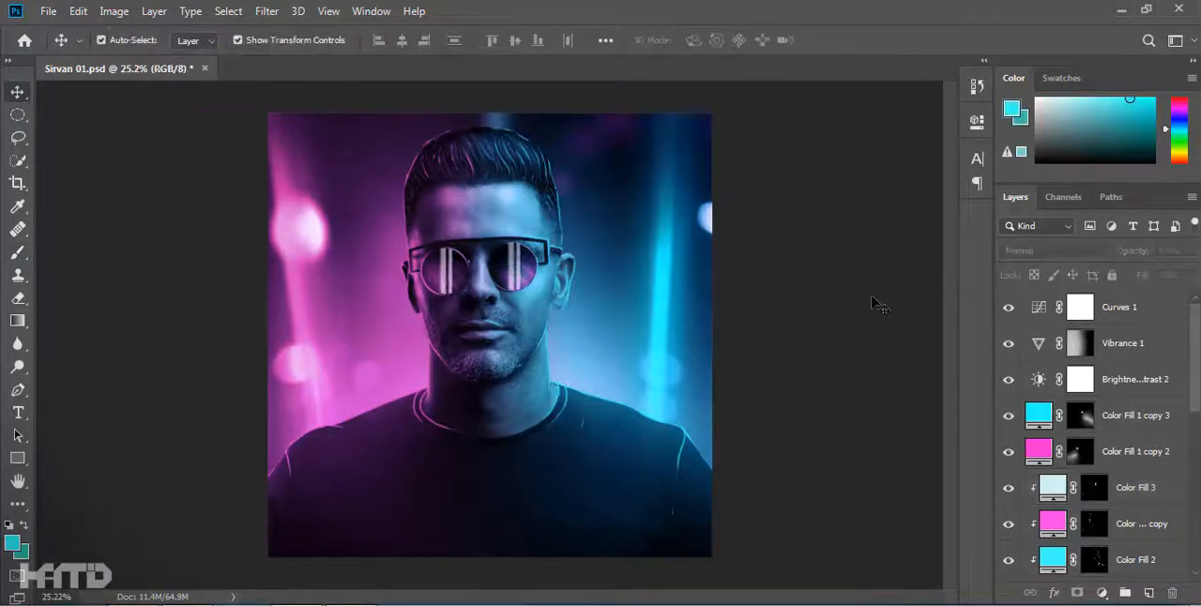
Add a Hue/Saturation adjustment layer above Curves 1 and set its hue to +1.
click(1127, 307)
click(1102, 593)
click(1098, 427)
drag(826, 237, 841, 281)
drag(834, 515, 825, 516)
click(924, 114)
double_click(1032, 310)
drag(824, 243, 827, 537)
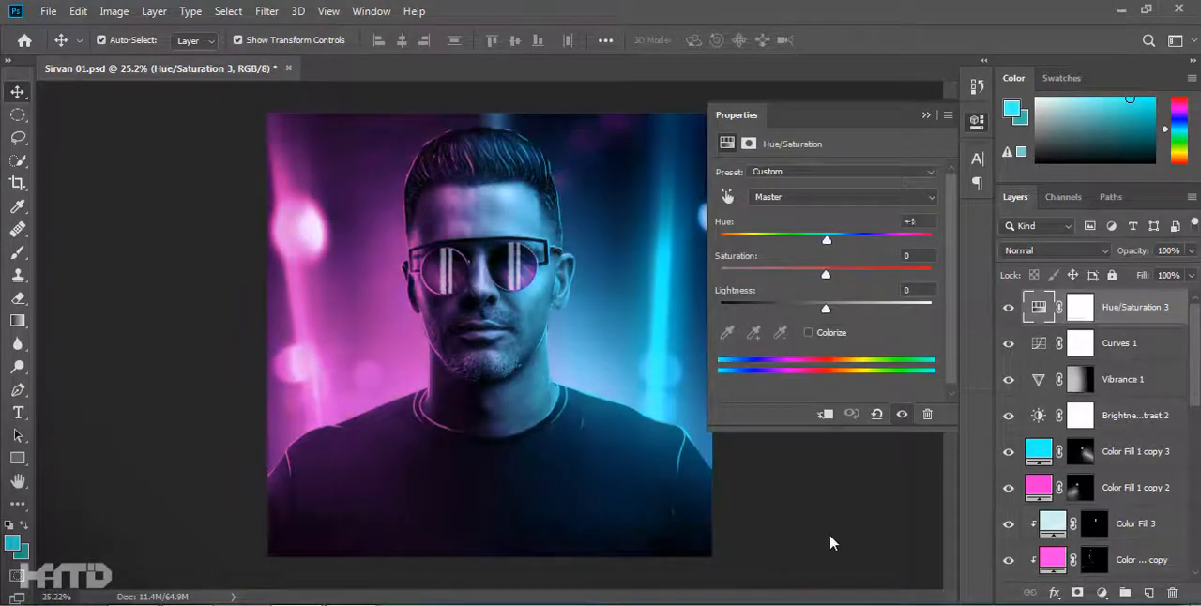
click(860, 349)
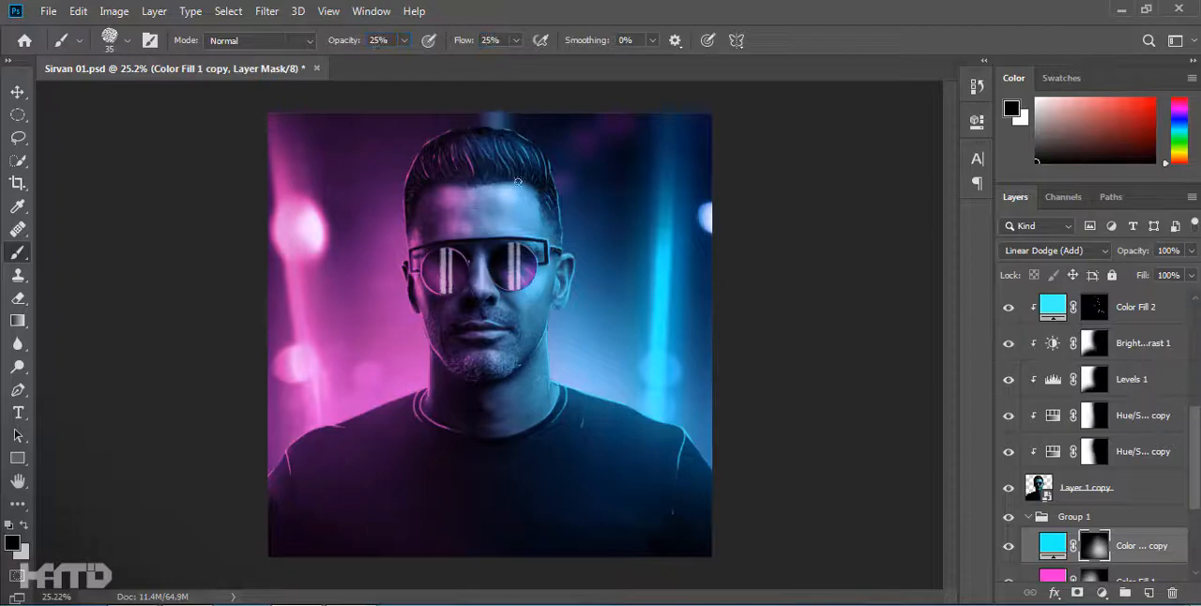
Paint white with a soft brush on the Color Fill 1 mask in Group 1 to strengthen the magenta glow beside the head.
right_click(565, 294)
double_click(586, 321)
key(x)
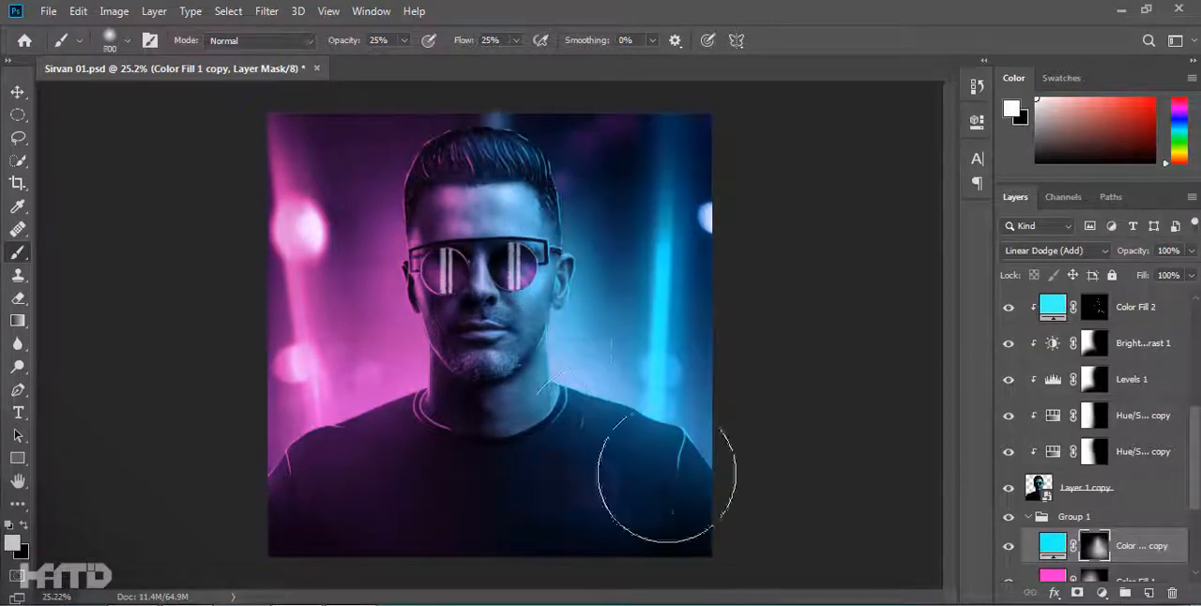
click(1096, 579)
key(bracketleft)
key(bracketleft)
key(bracketleft)
drag(429, 179, 410, 215)
key(bracketright)
key(bracketright)
key(bracketright)
key(bracketright)
key(bracketright)
key(bracketright)
key(bracketright)
click(336, 216)
Paint on the Color Fill 1 copy mask in Group 1 to strengthen the cyan background glow beside the head.
click(1094, 529)
click(627, 242)
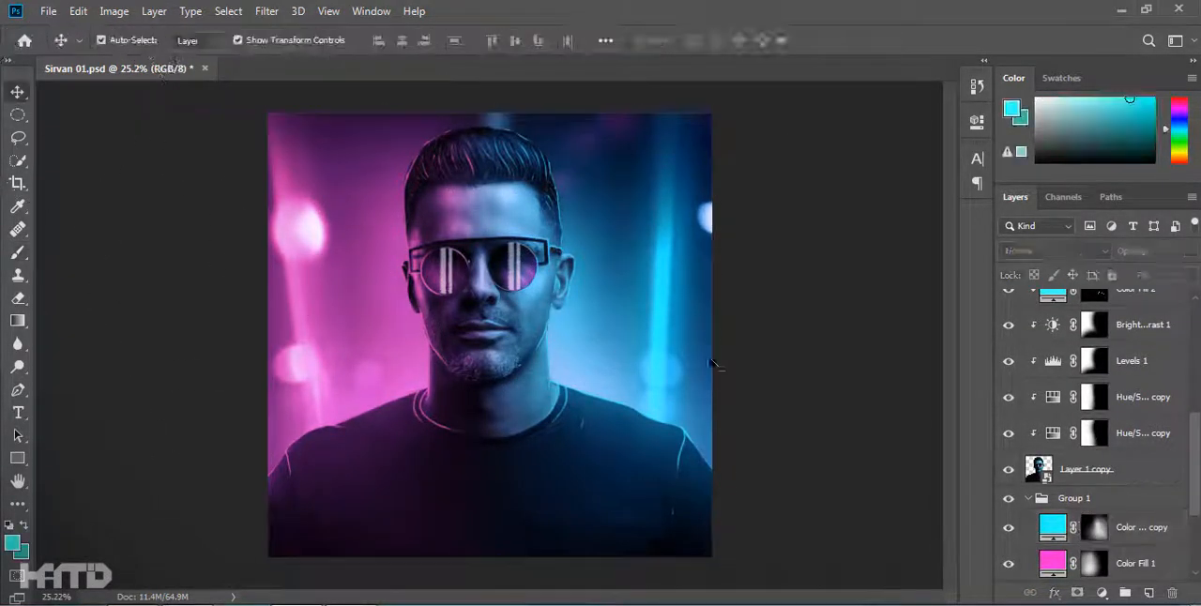
key(ctrl+minus)
key(ctrl+0)
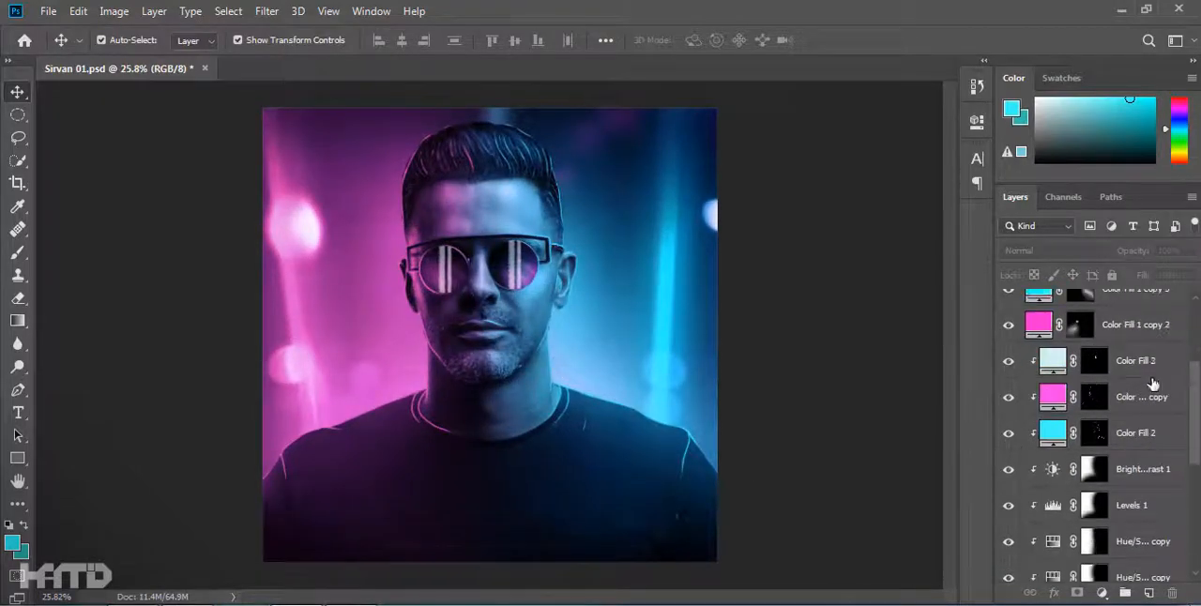
Add a clipped Brightness/Contrast adjustment above Color Fill 3, raise its brightness to the maximum and invert its mask.
click(1135, 360)
click(1102, 593)
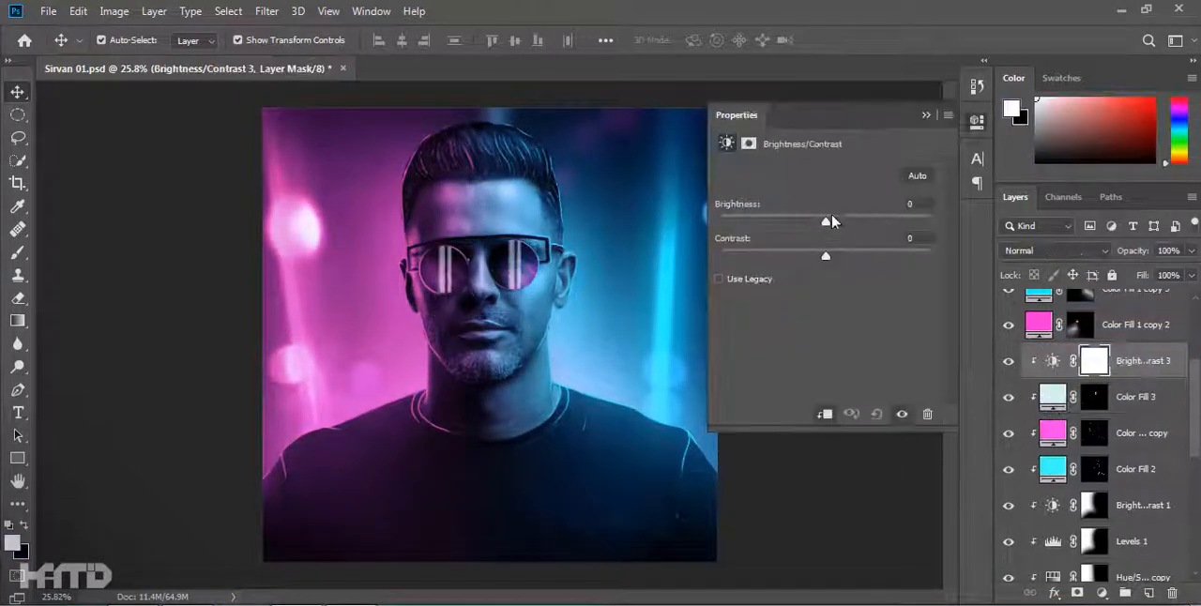
drag(818, 219, 932, 217)
key(ctrl+i)
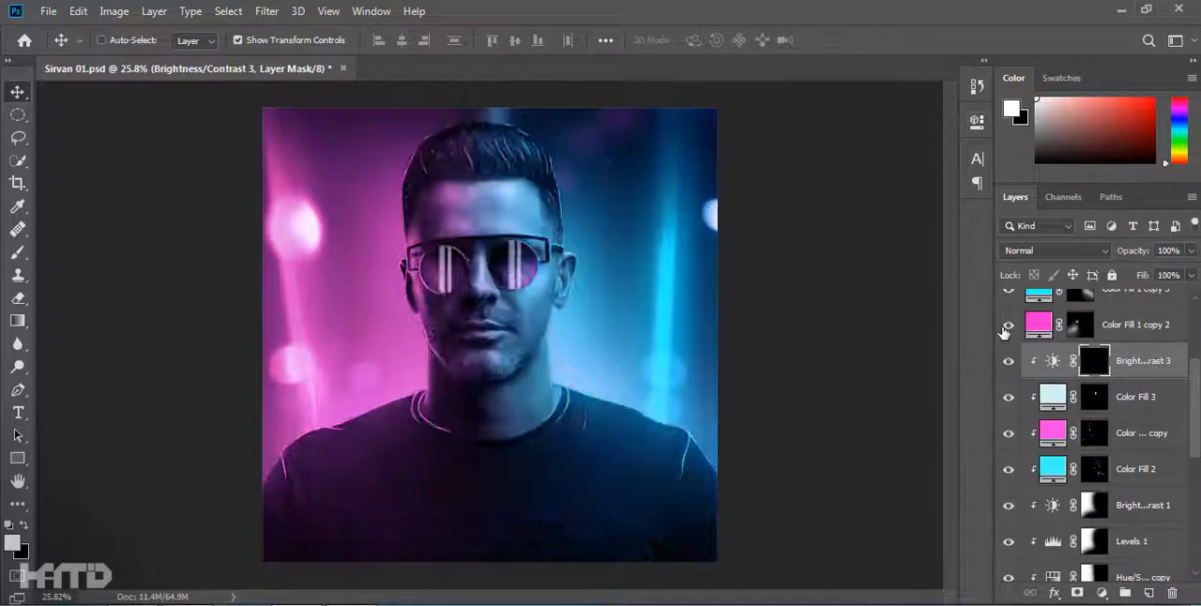
Paint white on the Brightness/Contrast 3 mask with a soft 25% brush over the shoulders, hair and edges of the face.
key(b)
drag(314, 462, 252, 470)
key(bracketright)
mouse_move(413, 142)
mouse_down()
mouse_move(424, 146)
mouse_move(401, 158)
mouse_up()
drag(566, 169, 469, 129)
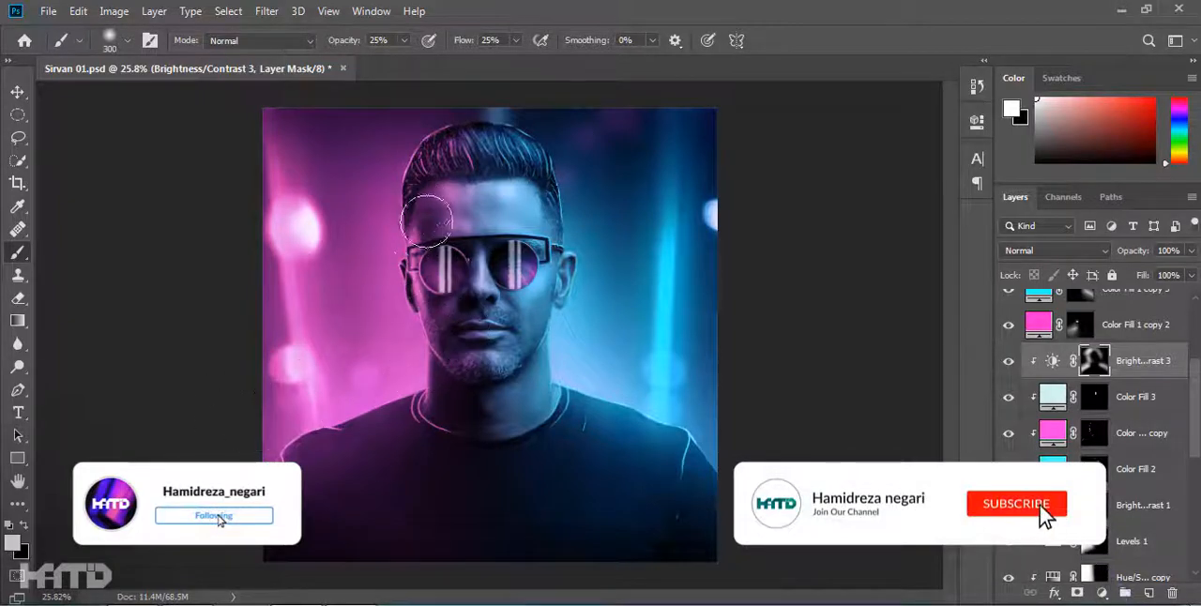
key(bracketleft)
key(bracketleft)
Duplicate the Brightness/Contrast 3 layer, clip the copy to the portrait and clear its mask to black.
key(ctrl+j)
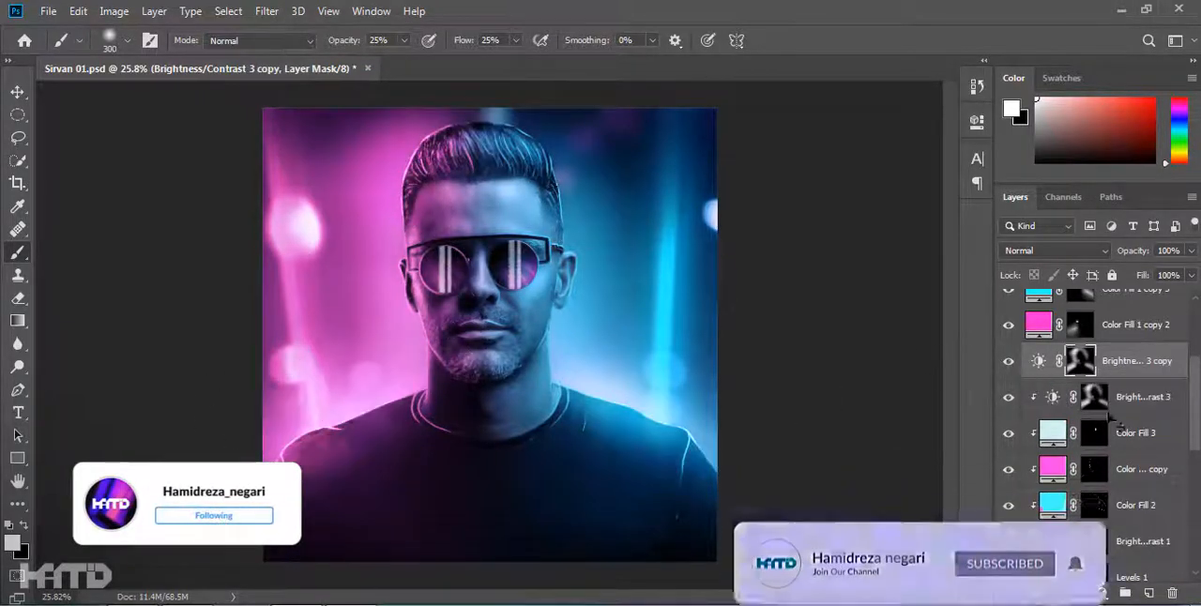
click(1095, 365)
key(ctrl+a)
key(Delete)
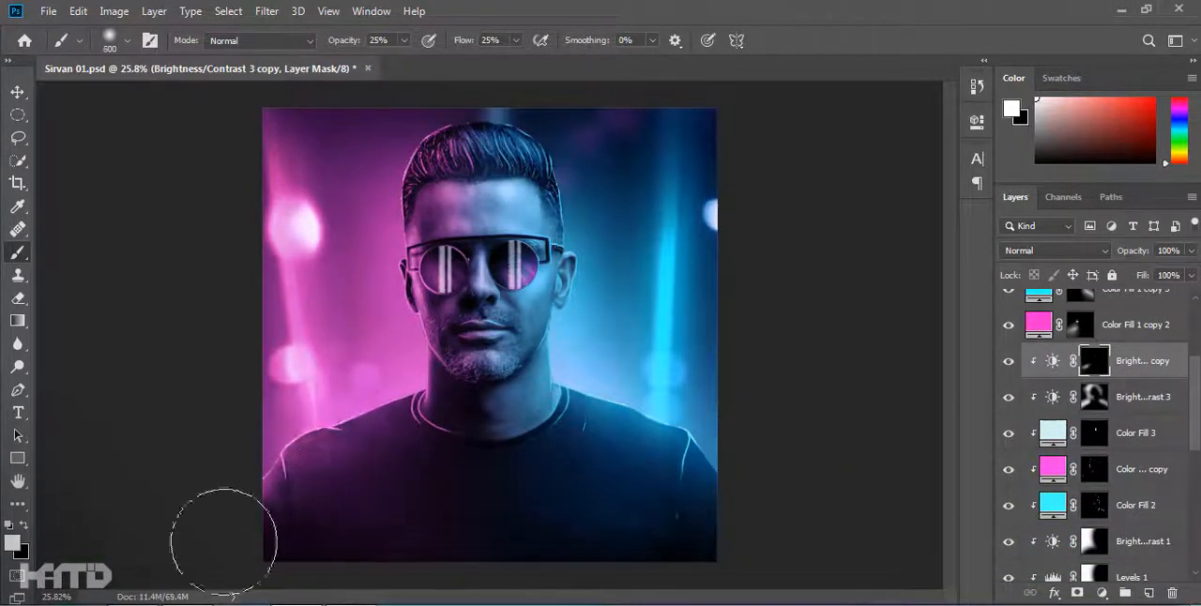
Paint white on the Brightness/Contrast 3 copy mask with a soft brush to brighten the face, hair and shirt highlights.
mouse_move(371, 271)
ctrl+mouse_down()
mouse_move(513, 271)
mouse_move(478, 354)
ctrl+mouse_up()
key(bracketright)
key(bracketright)
scroll(482, 254, up, 4)
scroll(297, 337, down, 5)
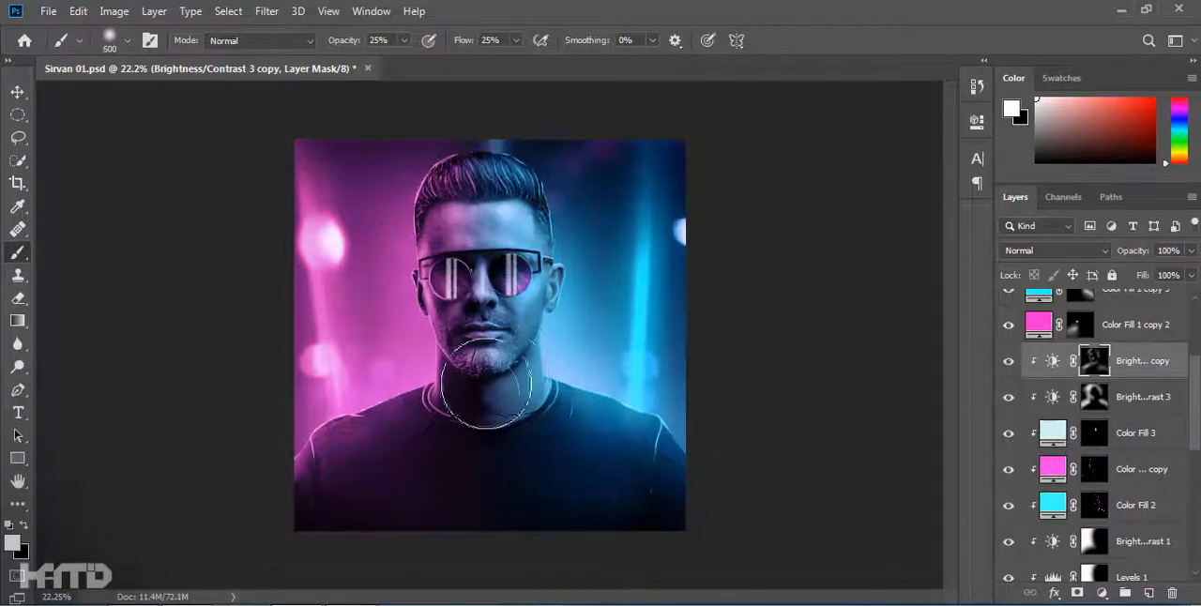
key(bracketleft)
key(bracketleft)
Paint extra glow over the shirt and shoulders on the Color Fill 1 copy 2 and copy 3 masks with a large soft brush.
key(alt+bracketleft)
key(alt+bracketright)
key(alt+bracketright)
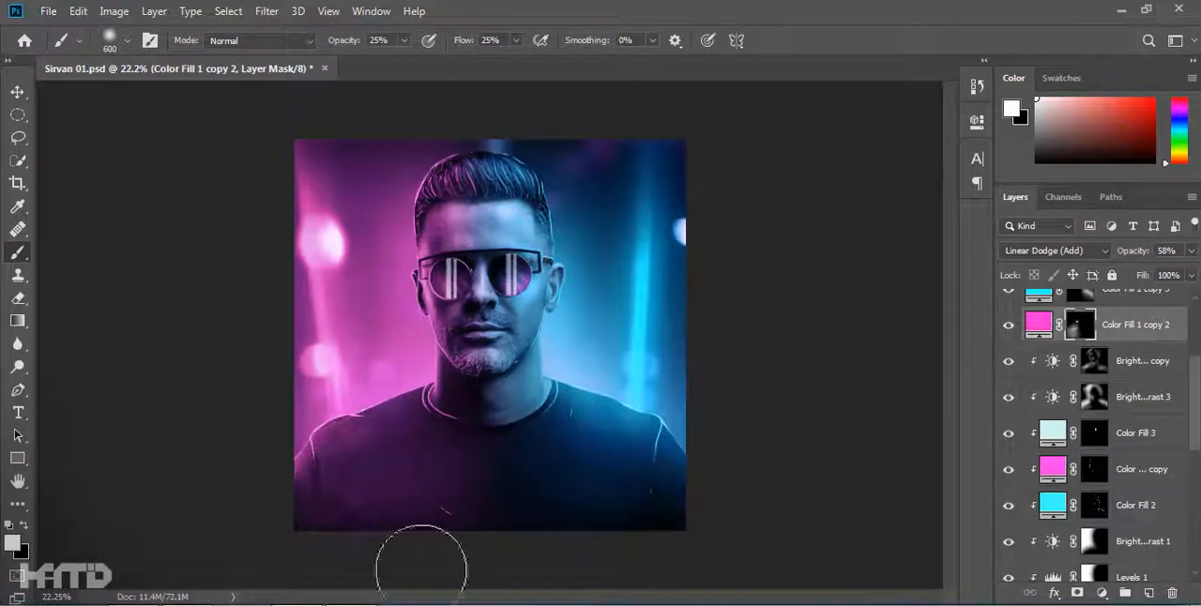
key(alt+bracketright)
key(bracketright)
key(bracketright)
key(bracketright)
key(bracketright)
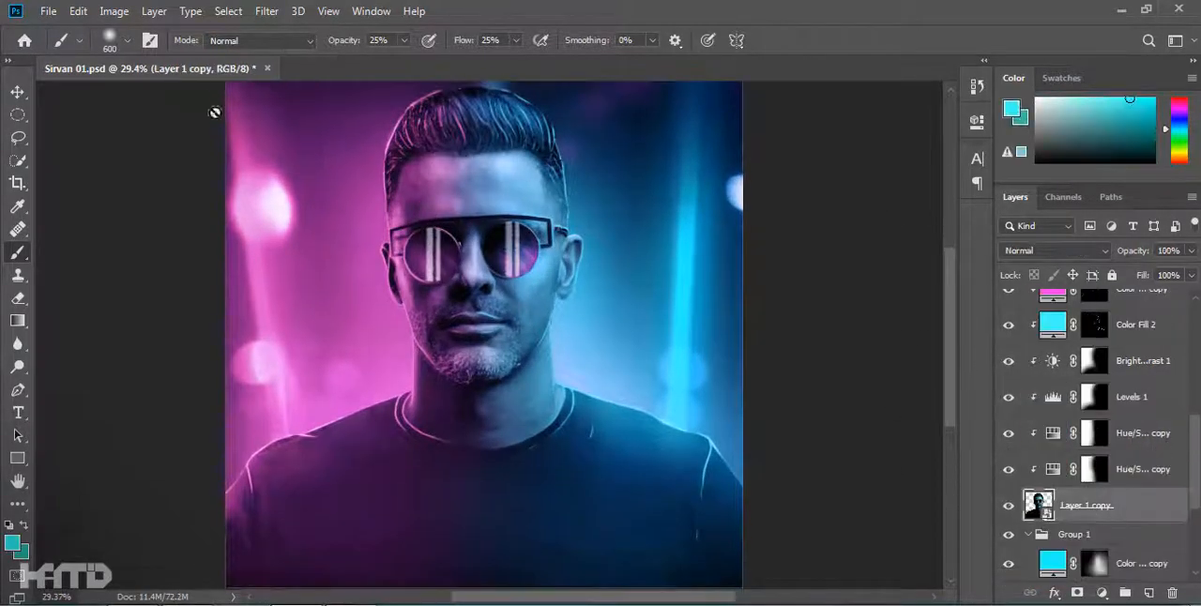
Open the Camera Raw Filter on Layer 1 copy and set Noise Reduction to about 38.
click(266, 12)
click(310, 113)
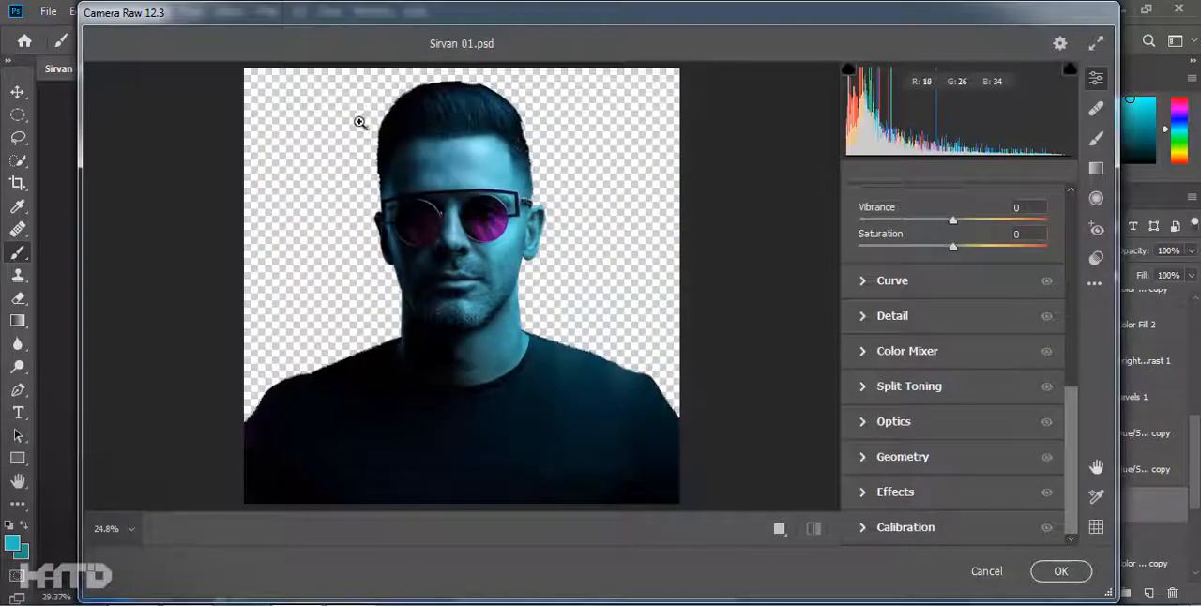
scroll(515, 242, up, 5)
click(889, 317)
drag(858, 391, 930, 392)
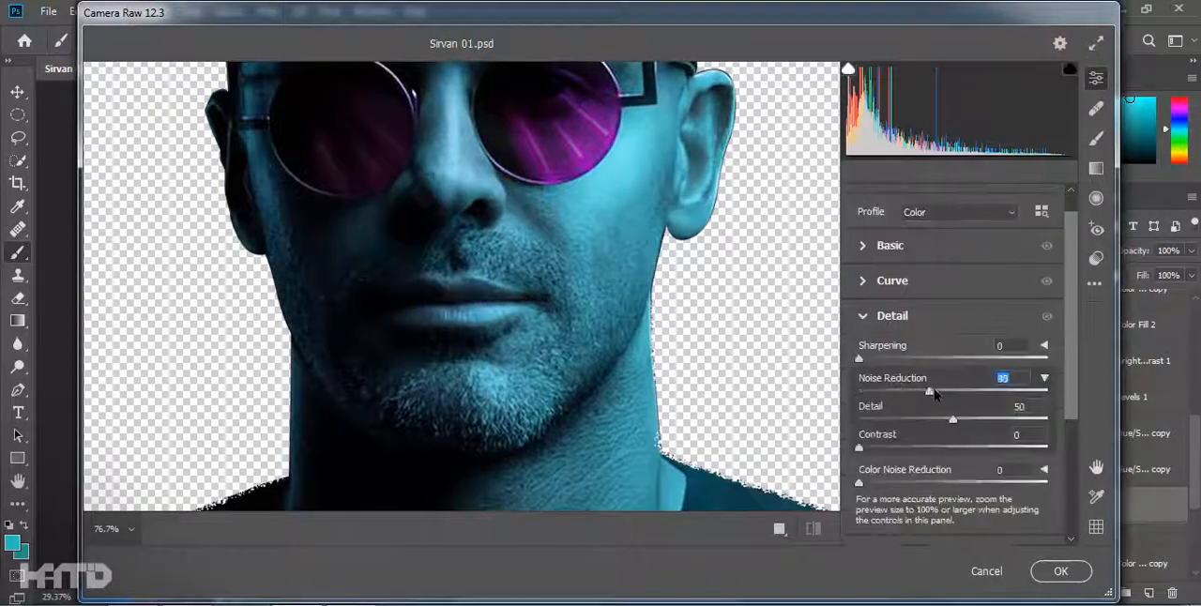
Raise Texture and Clarity in the Camera Raw Basic settings and apply the filter.
scroll(950, 451, up, 1)
click(889, 269)
scroll(973, 429, down, 4)
drag(954, 310, 1018, 310)
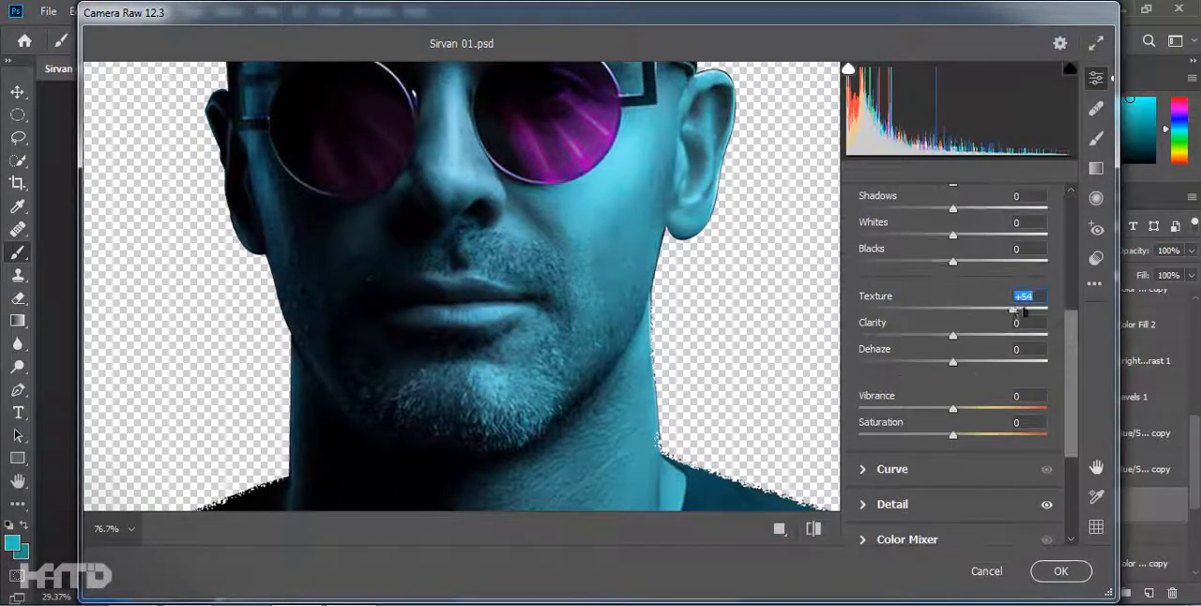
drag(948, 341, 989, 341)
click(1061, 572)
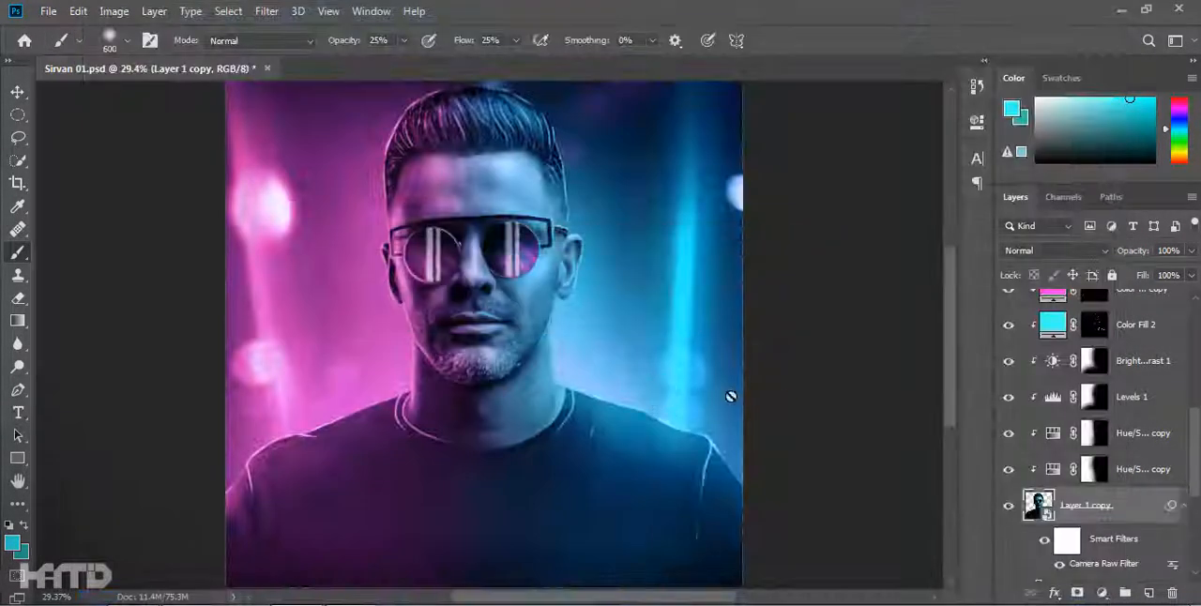
Try a Camera Raw variation with strongly lowered saturation, noise reduction Detail at 0 and higher Noise Reduction.
scroll(516, 348, down, 3)
scroll(516, 345, up, 2)
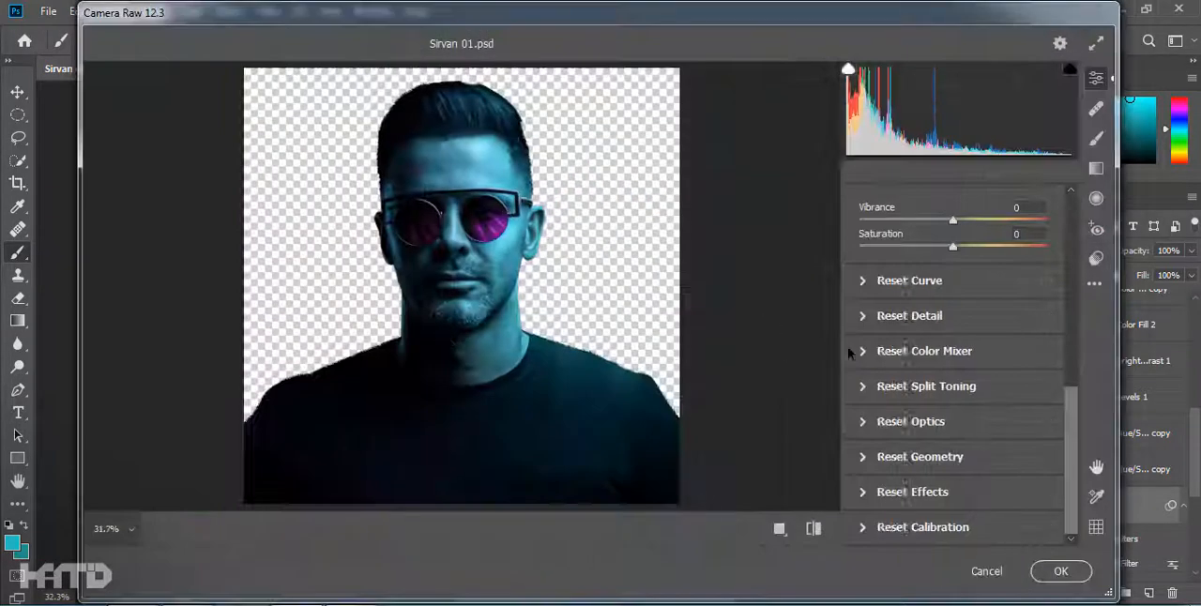
scroll(713, 301, up, 2)
drag(954, 247, 892, 248)
click(893, 316)
drag(952, 419, 828, 424)
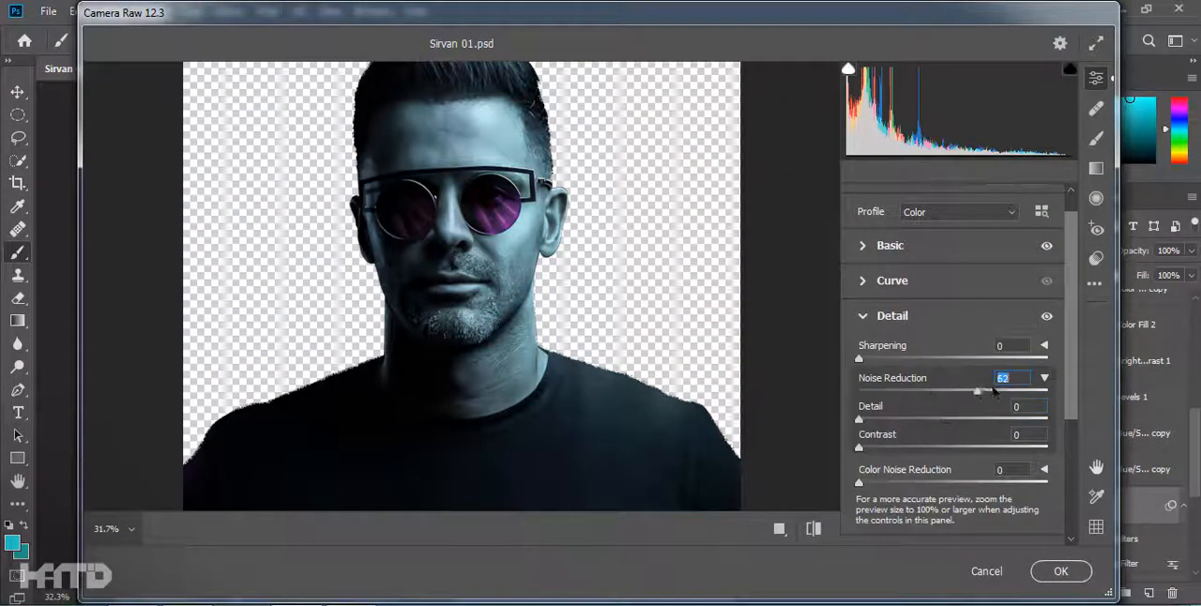
click(1061, 570)
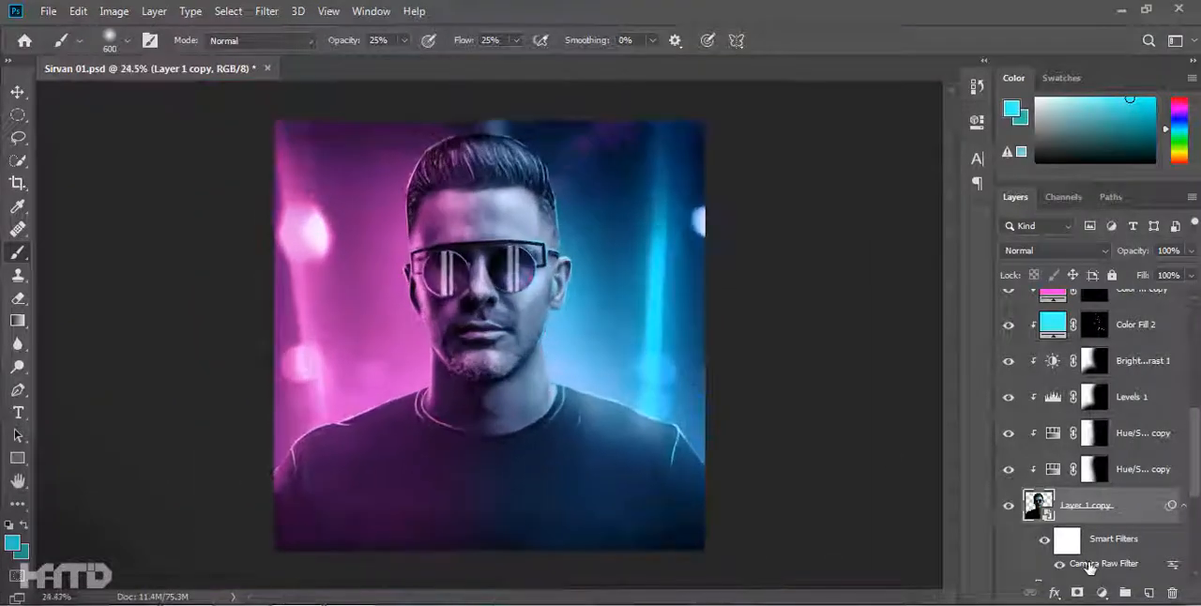
Edit the Camera Raw smart filter of Layer 1 copy to bring most of the saturation back and apply it.
double_click(1082, 562)
scroll(939, 338, up, 10)
scroll(959, 429, down, 3)
drag(893, 520, 941, 522)
click(1061, 571)
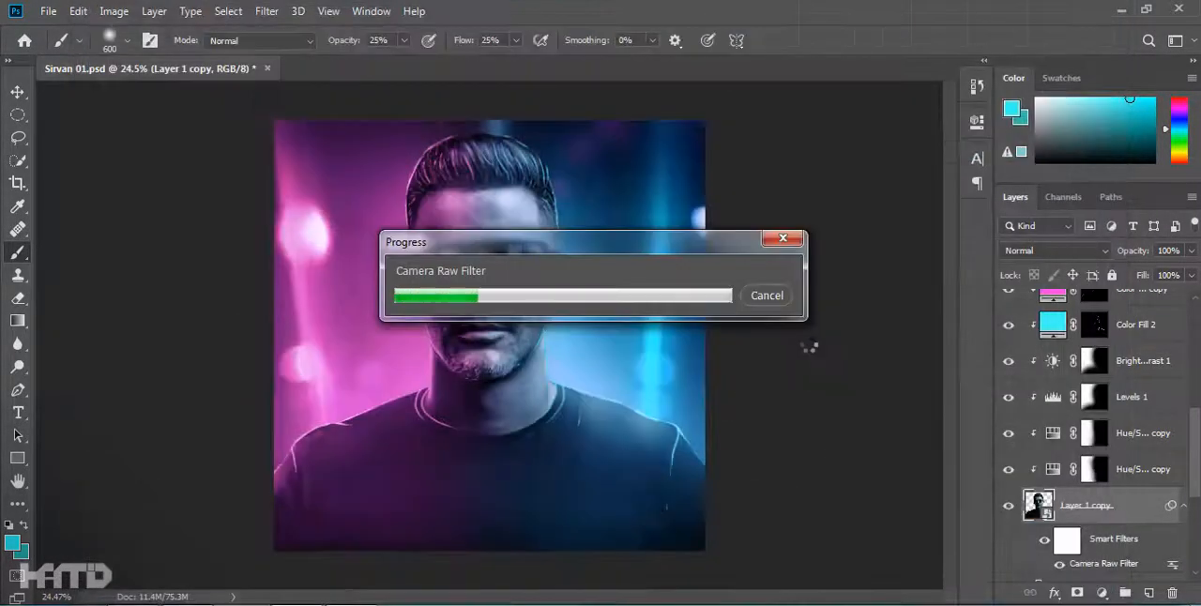
Paint black on the Brightness/Contrast 3 copy mask with a soft 250 px brush to tone down excess highlights.
scroll(1102, 368, up, 5)
click(1100, 367)
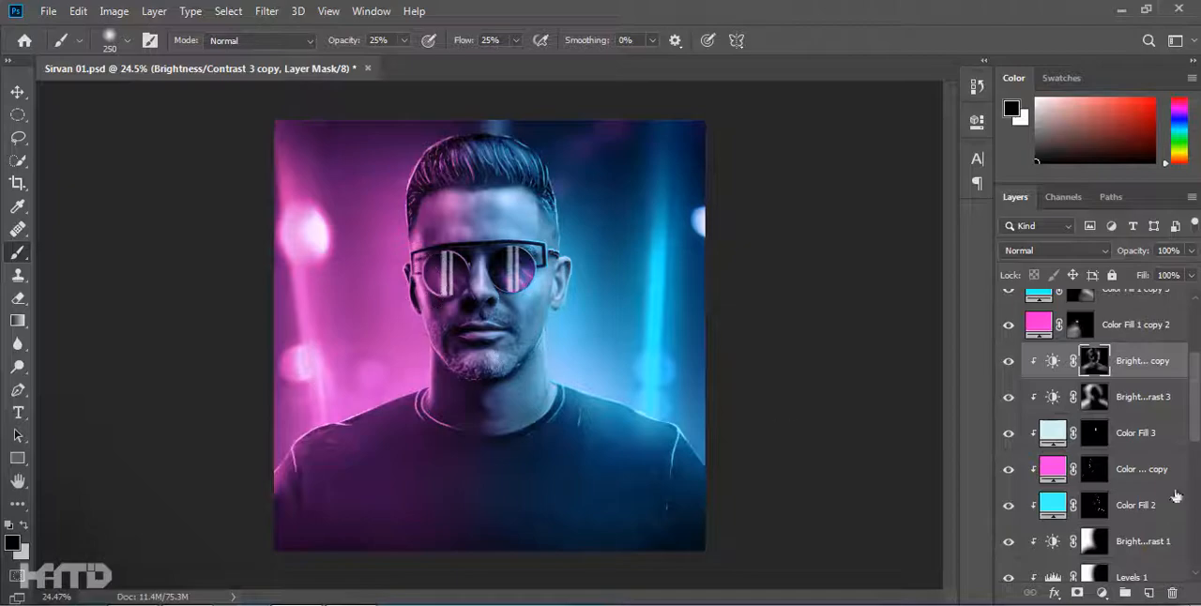
Edit the Camera Raw smart filter of Layer 1 copy, setting Noise Reduction to 52 and its Detail to 36.
scroll(1077, 471, down, 5)
double_click(1108, 565)
click(893, 285)
scroll(938, 282, up, 5)
click(946, 274)
scroll(948, 309, down, 3)
drag(970, 381, 953, 380)
drag(1035, 353, 999, 351)
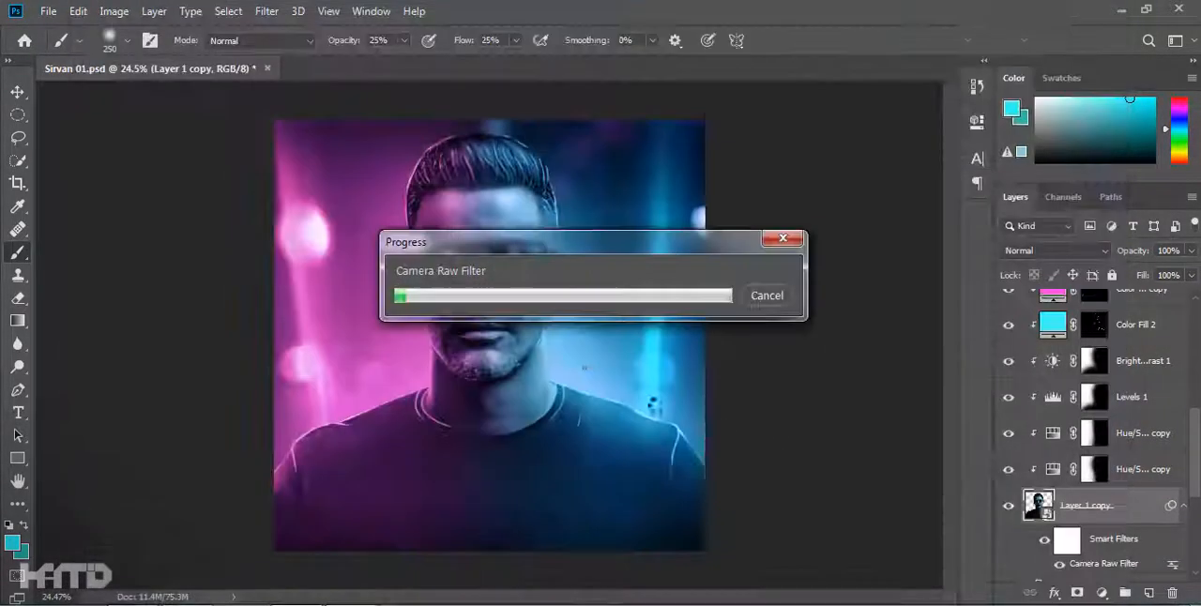
drag(926, 375, 938, 369)
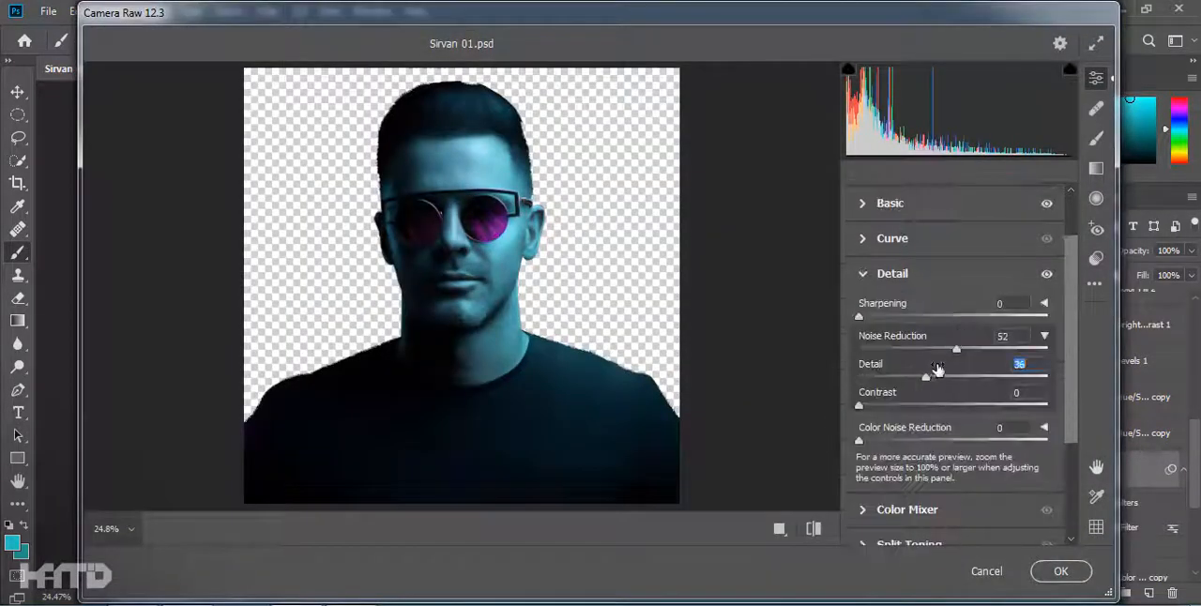
click(1061, 570)
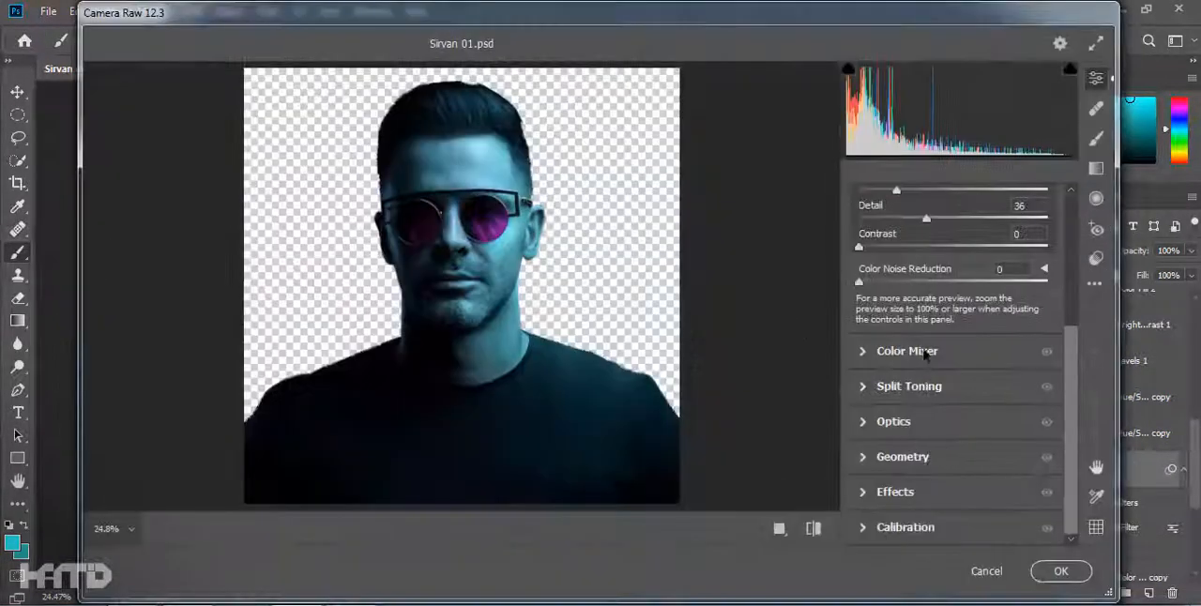
scroll(939, 300, up, 2)
key(Return)
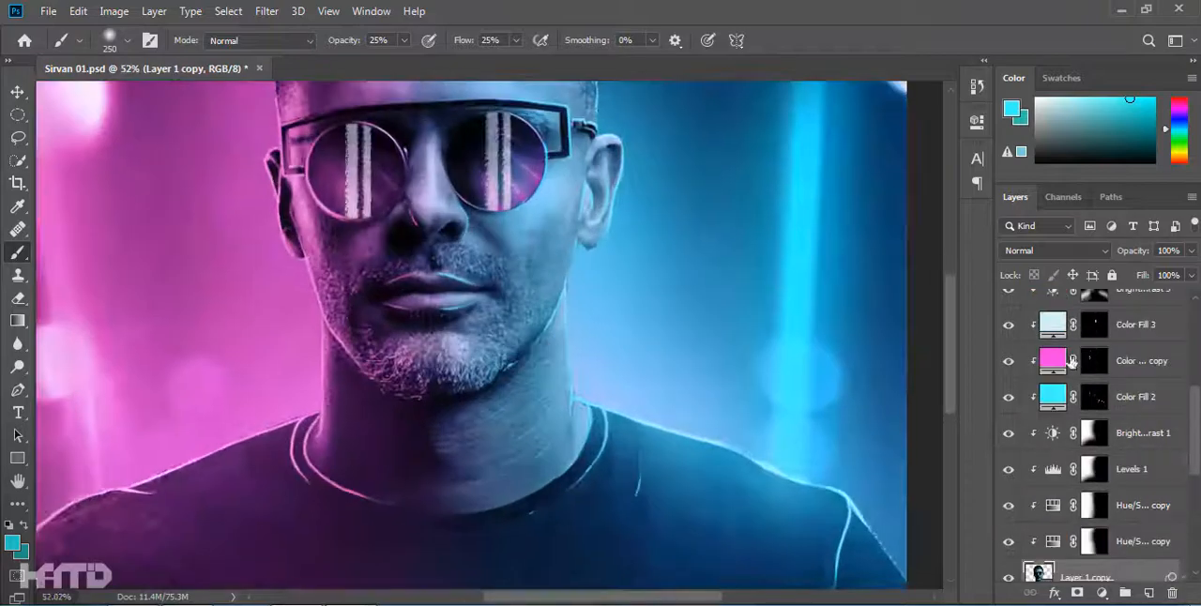
Paint cyan stubble strokes on the chin and along its lower edge on the Color Fill 2 mask with a 9 px brush.
scroll(489, 335, down, 5)
click(1010, 366)
drag(1010, 366, 1010, 402)
scroll(550, 338, up, 7)
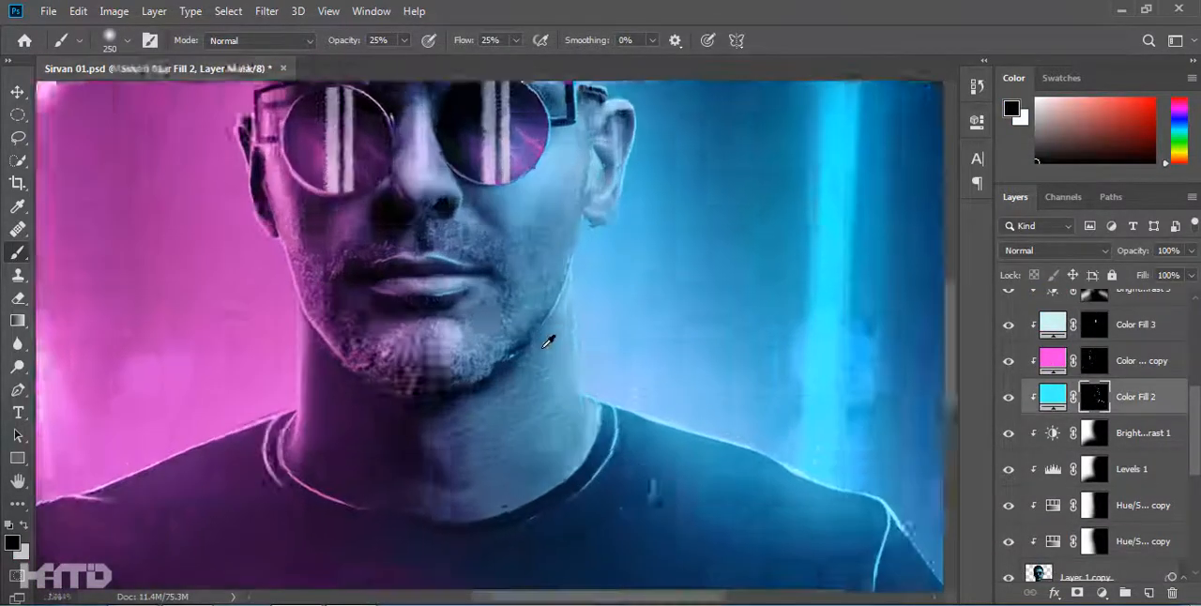
right_click(583, 267)
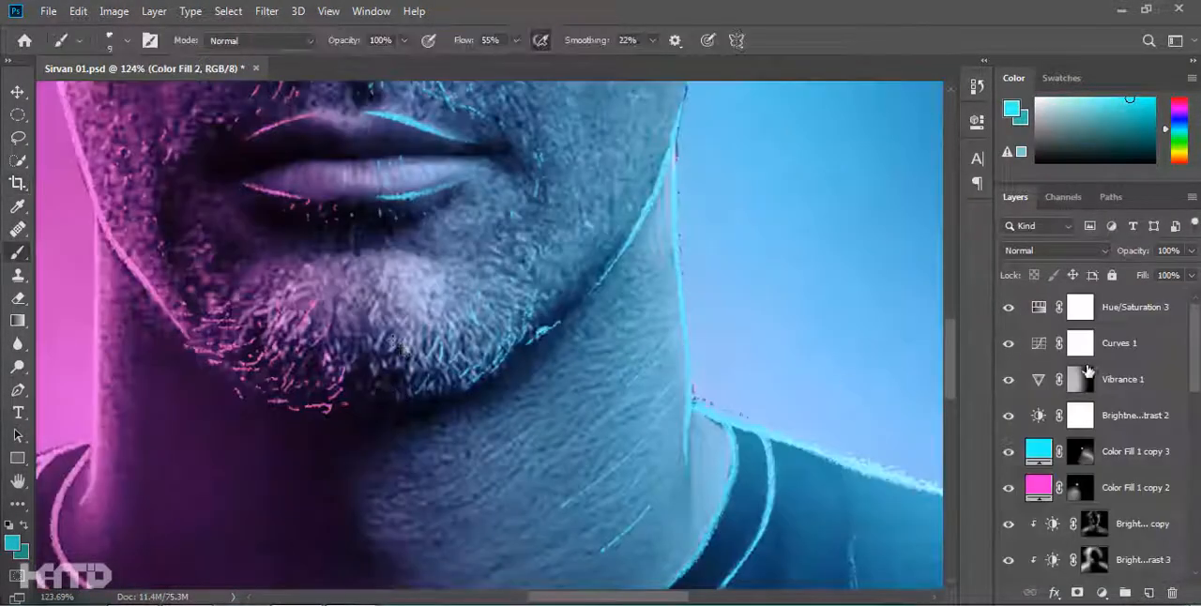
click(1096, 381)
click(1095, 380)
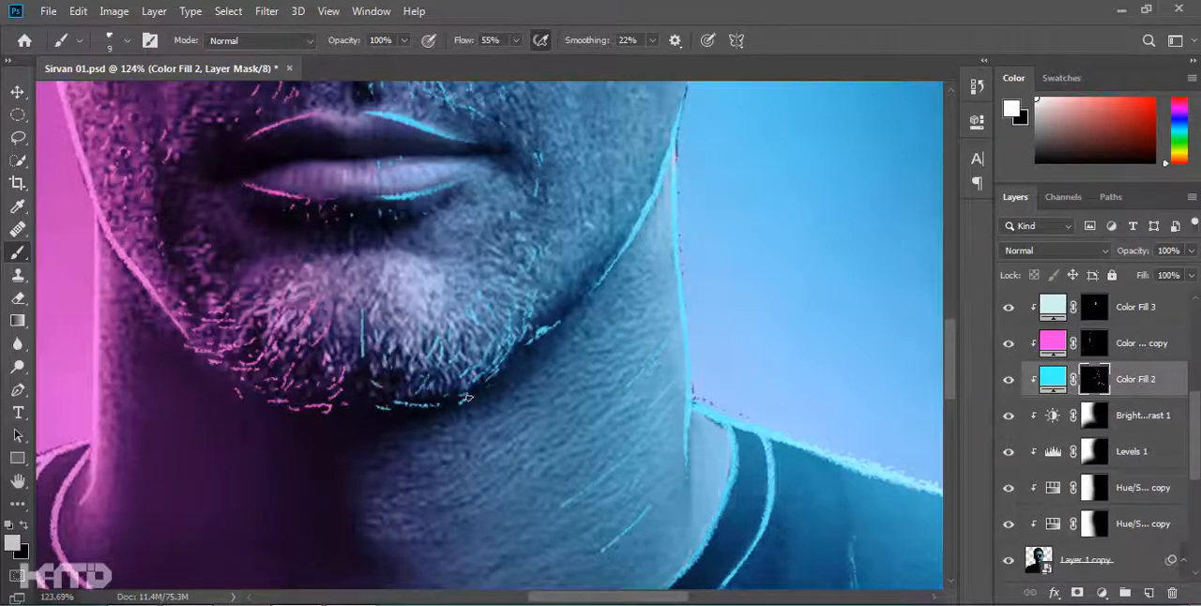
scroll(676, 230, down, 8)
scroll(501, 340, up, 9)
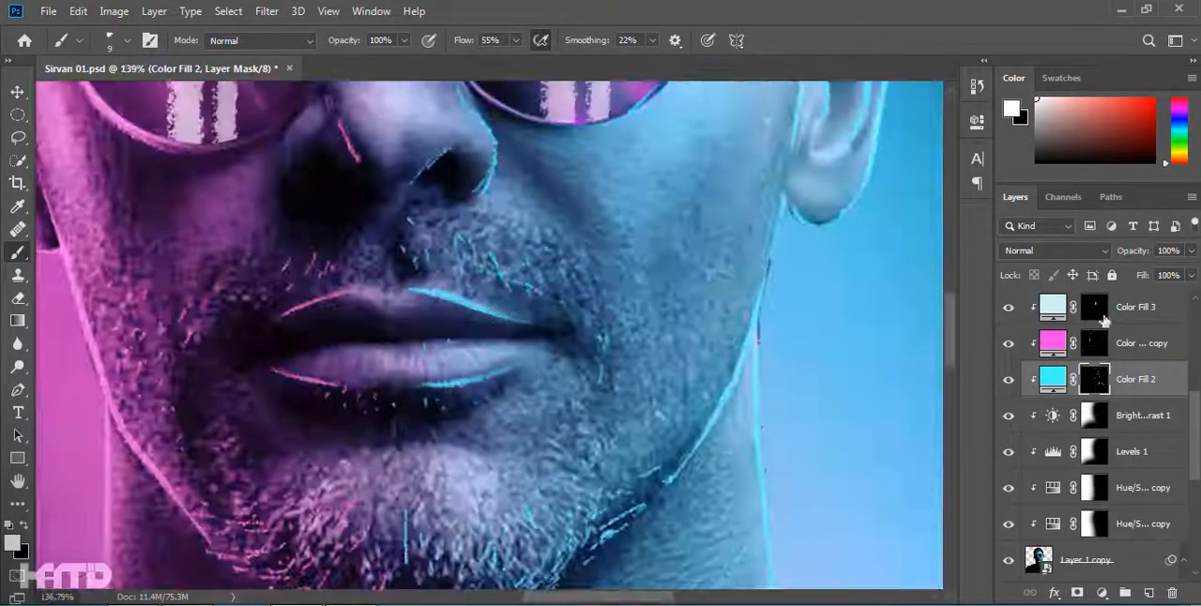
Outline the magenta-lit nostril with fine strokes on the Color Fill 2 copy mask.
click(1095, 343)
drag(327, 233, 315, 244)
scroll(358, 266, up, 3)
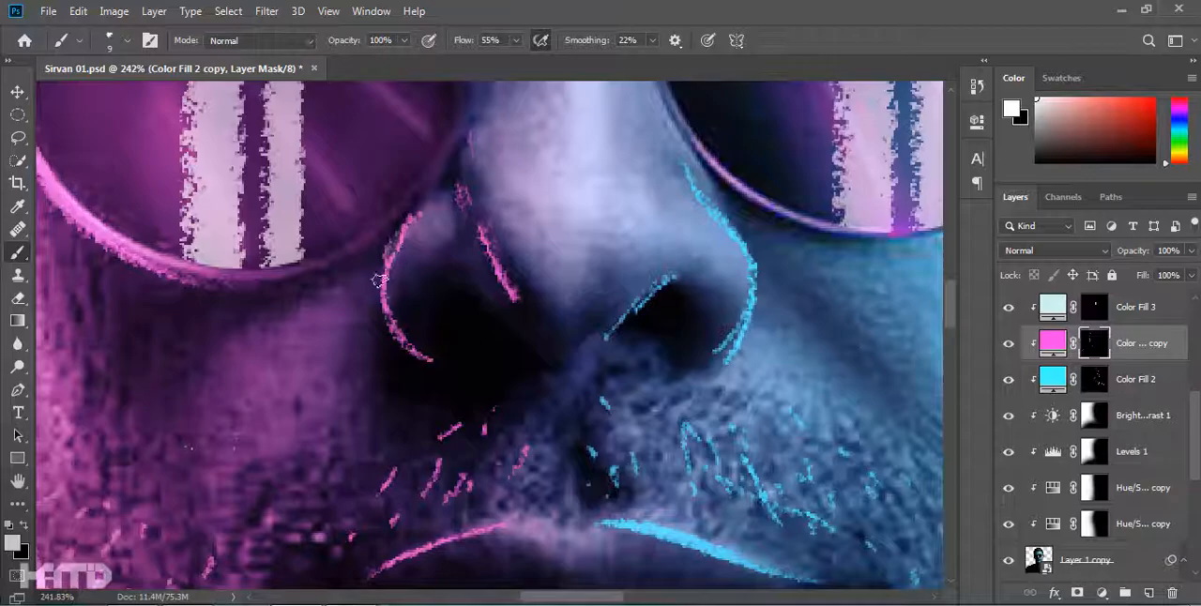
scroll(383, 272, down, 8)
scroll(348, 310, up, 6)
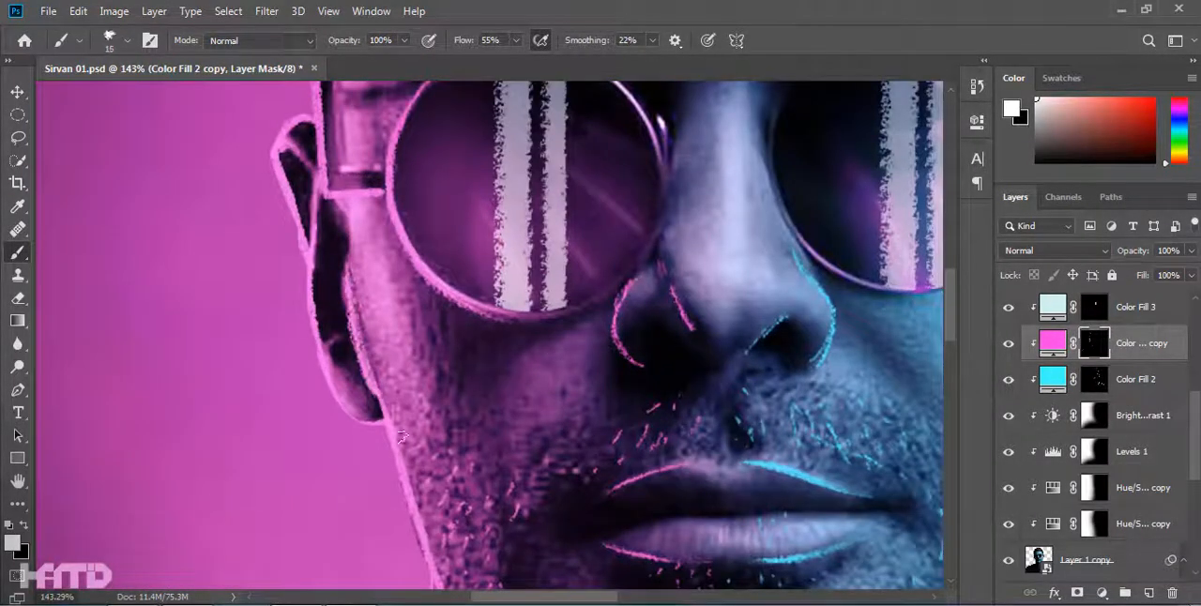
Paint thin magenta highlights along the upper edge of the glasses frame on the Color Fill 2 copy mask with a 9 px brush.
scroll(385, 413, up, 5)
key(bracketleft)
key(bracketleft)
key(bracketleft)
key(bracketleft)
key(bracketleft)
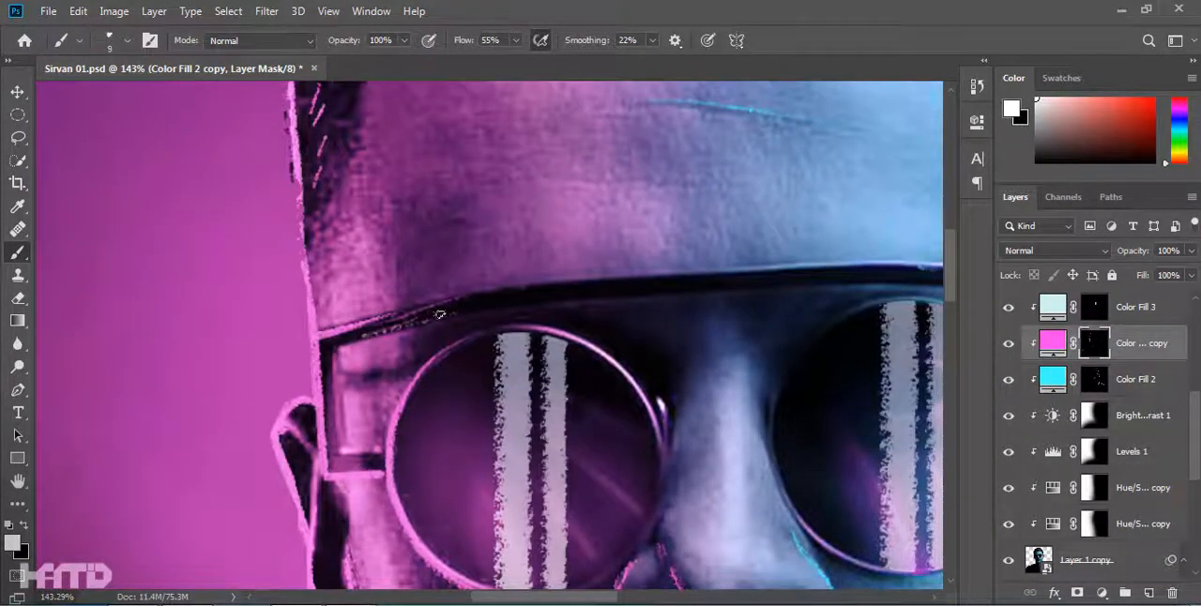
scroll(541, 304, down, 6)
scroll(616, 305, up, 7)
scroll(552, 417, down, 7)
scroll(527, 515, up, 6)
scroll(539, 382, down, 8)
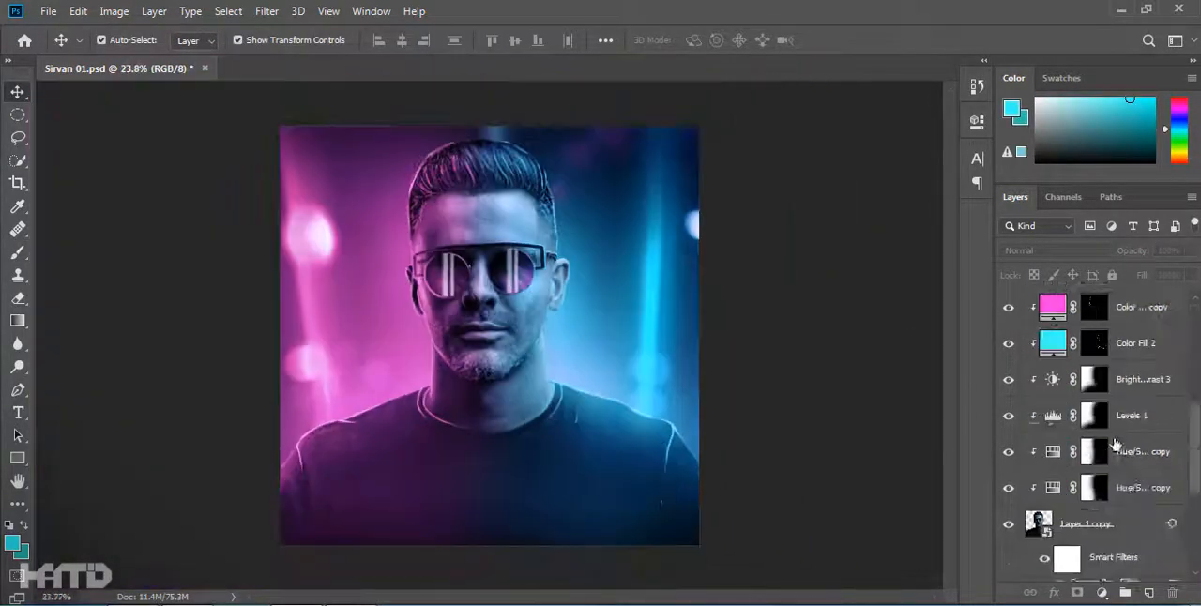
Group Layer 1 copy with all of its clipped adjustment layers and collapse Group 1.
shift+click(1132, 525)
scroll(1129, 506, down, 3)
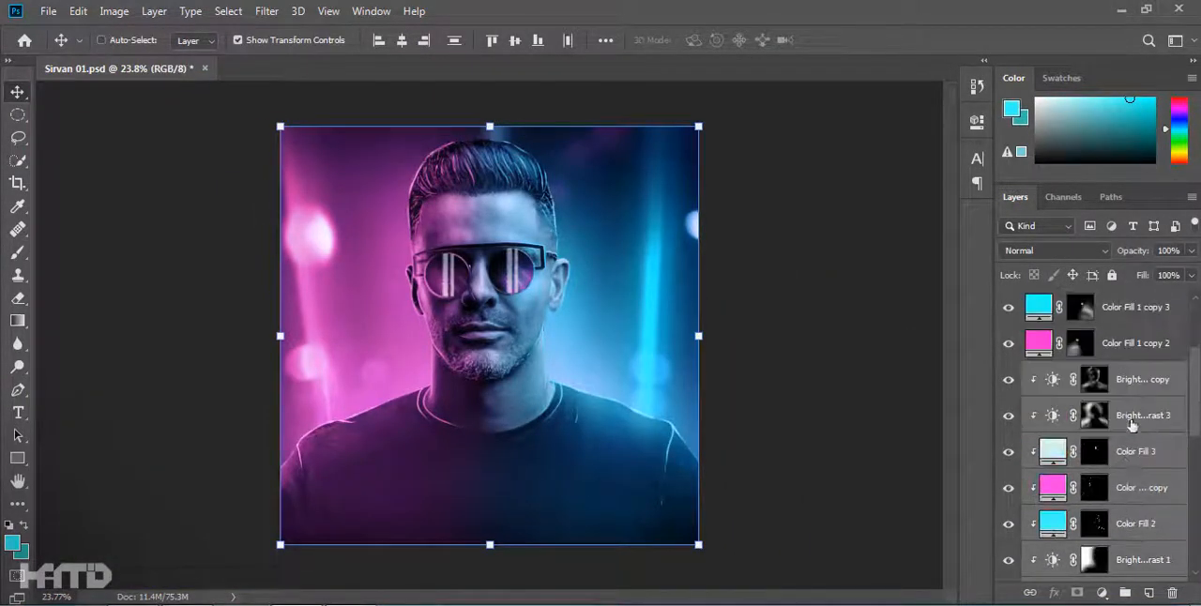
key(ctrl+g)
alt+click(1102, 383)
key(ctrl+z)
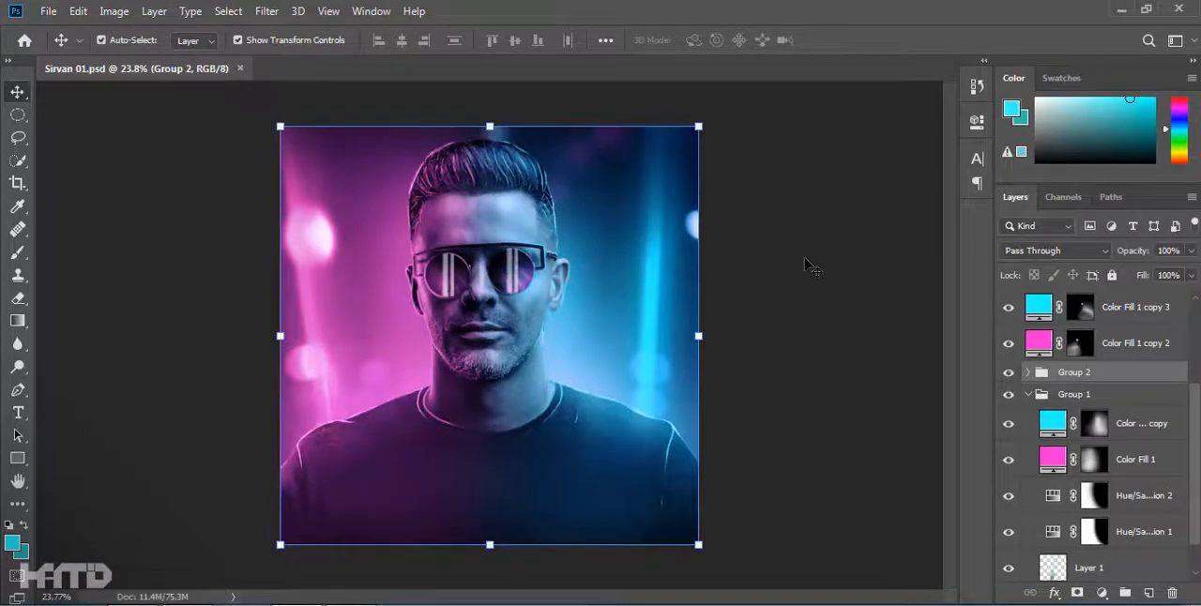
click(1029, 395)
Hide Group 1 and every layer above Group 2, and stamp the visible portrait into a new merged layer.
click(1009, 539)
click(1008, 540)
drag(1009, 487, 1009, 308)
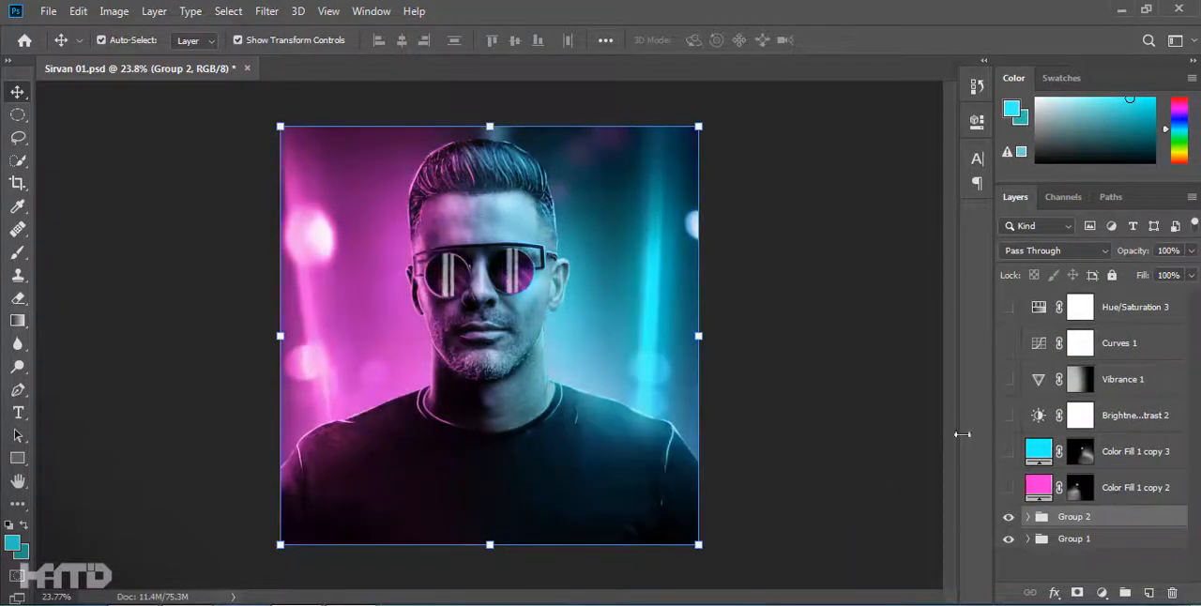
click(1009, 540)
key(ctrl+alt+shift+e)
Hide Group 2, show Group 1 again and convert the merged portrait layer to a smart object.
click(1009, 553)
click(1009, 574)
right_click(1077, 533)
click(995, 244)
Apply the Camera Raw filter to the duplicated portrait layer with noise reduction 100 and noise detail 39.
click(266, 11)
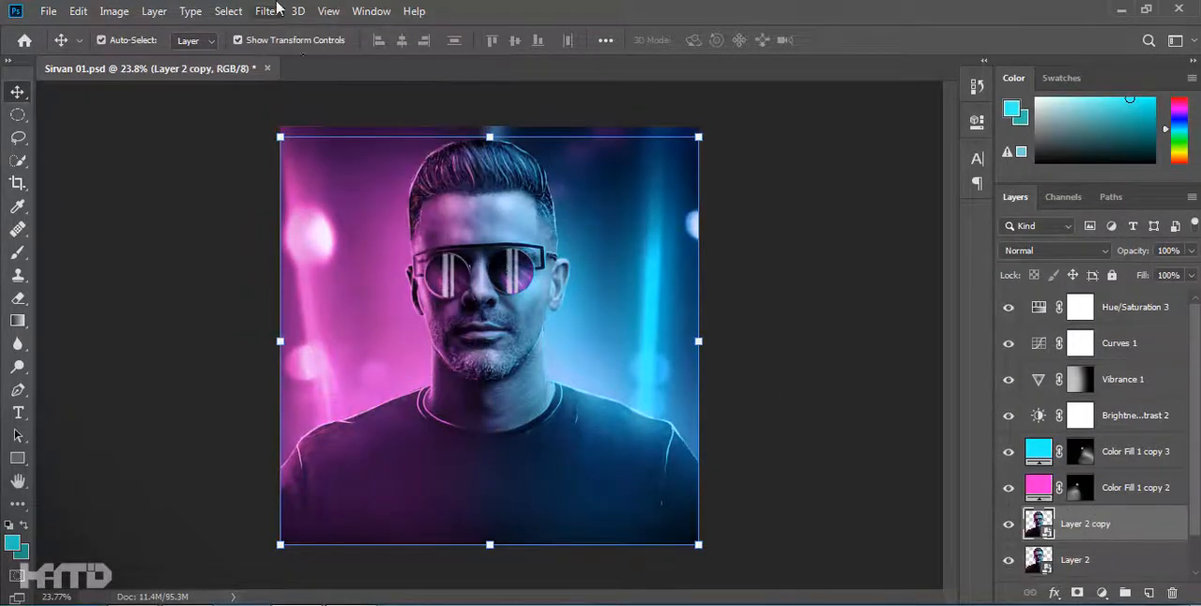
click(275, 11)
click(310, 110)
scroll(908, 211, down, 5)
scroll(909, 225, up, 2)
drag(859, 317, 1047, 317)
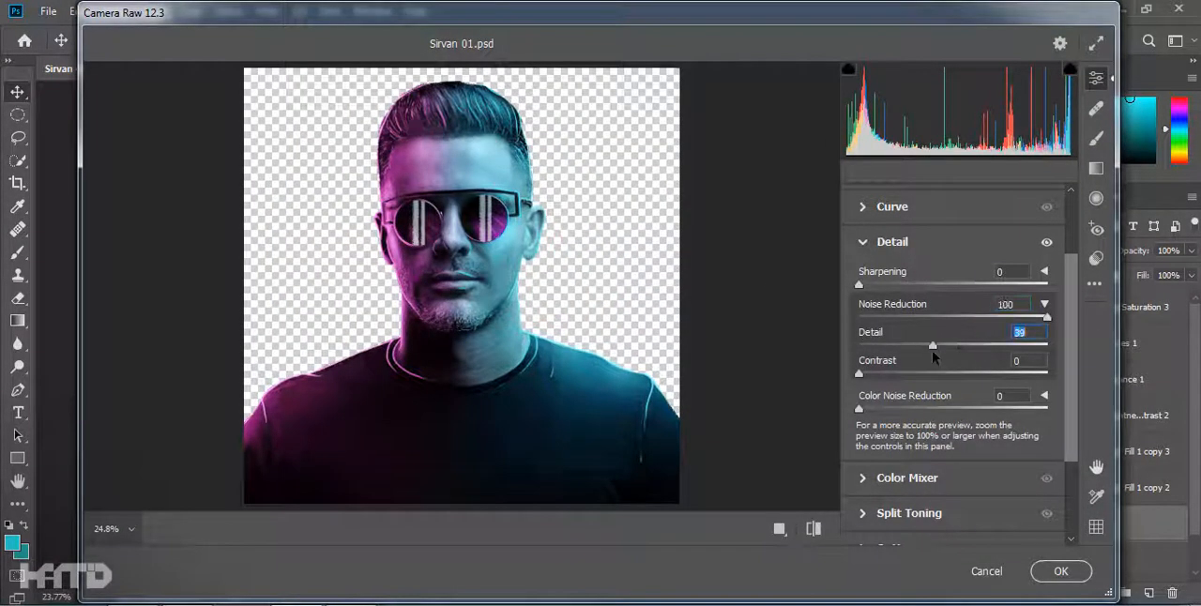
click(1060, 571)
Add a black mask to Layer 2 copy and paint the smoothing back over the shirt with a 175 px white brush.
scroll(493, 366, up, 6)
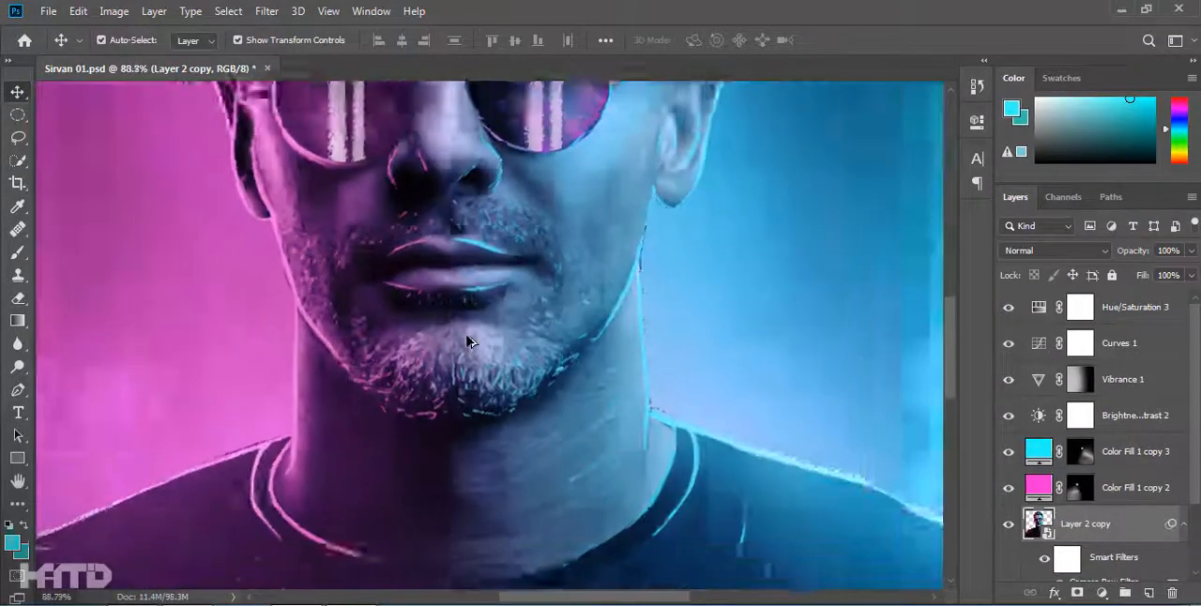
scroll(470, 341, down, 4)
alt+click(1077, 593)
scroll(748, 439, up, 4)
key(b)
right_click(748, 439)
key(Return)
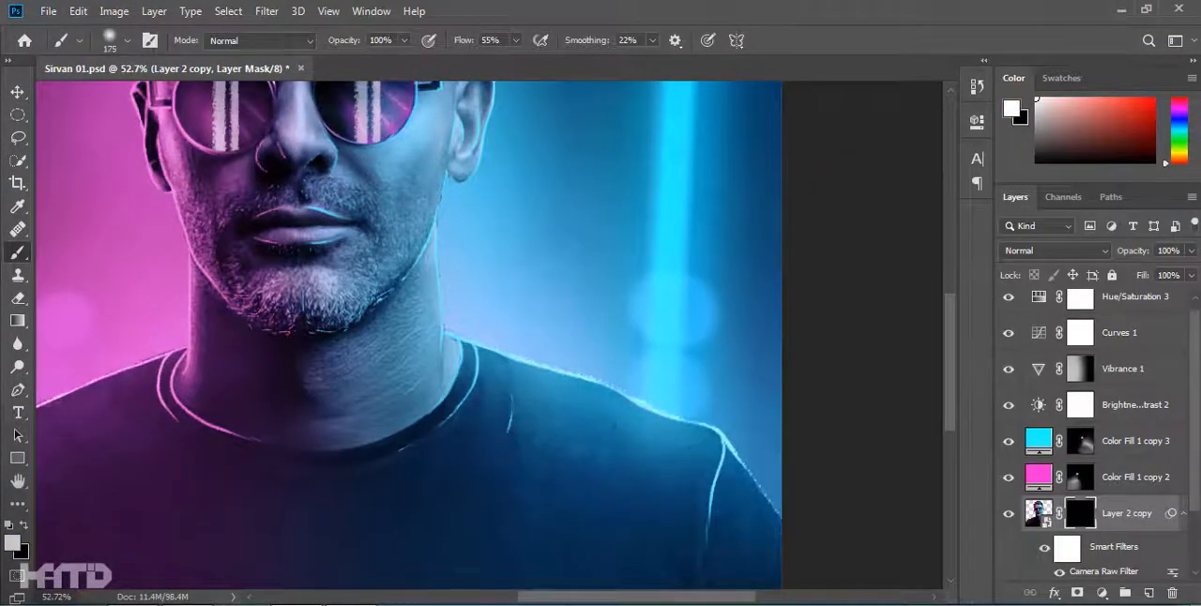
scroll(430, 441, left, 5)
scroll(591, 489, down, 3)
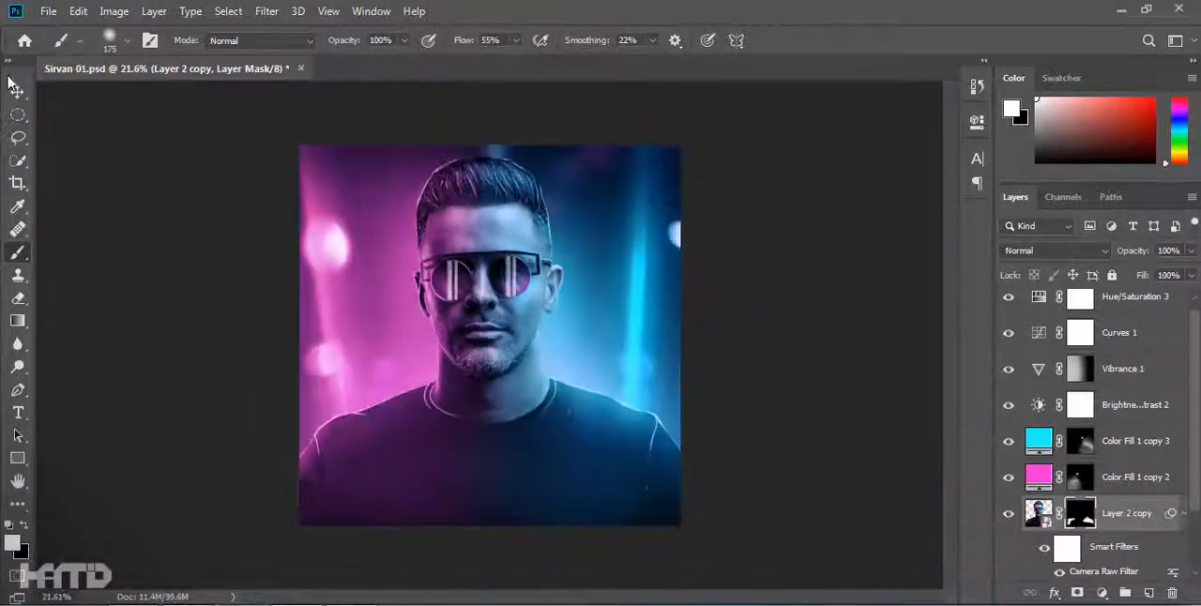
Reveal the smoothing over the forehead and face on the Layer 2 copy mask with a 90 px white brush, raising flow to 100%.
scroll(438, 311, up, 6)
key(bracketright)
key(bracketright)
key(bracketright)
scroll(373, 203, up, 3)
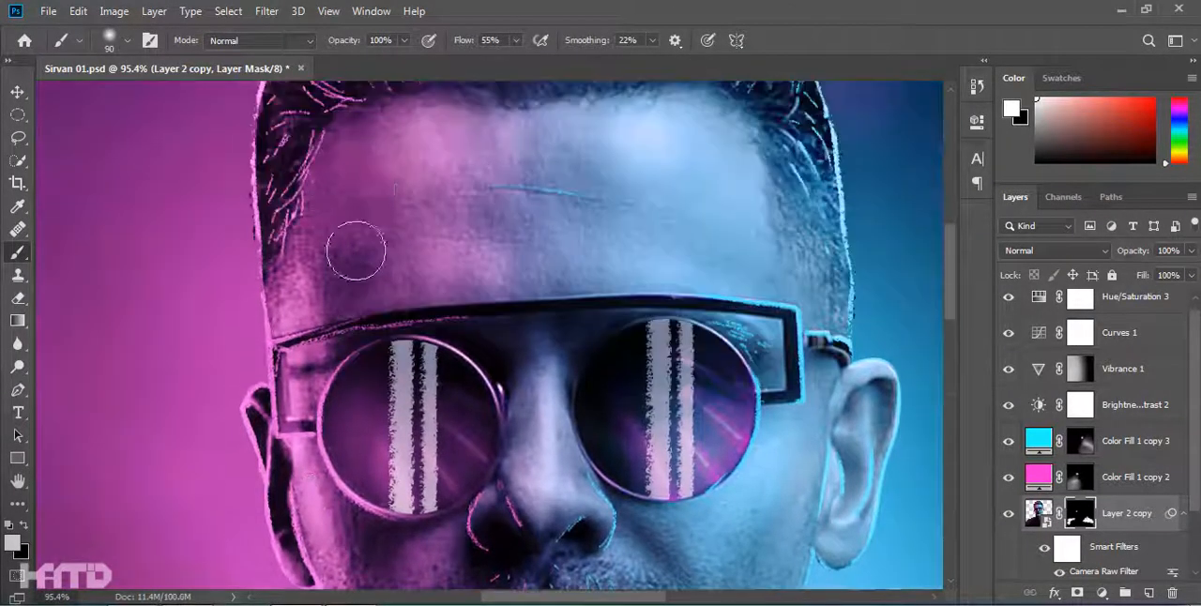
scroll(482, 242, down, 4)
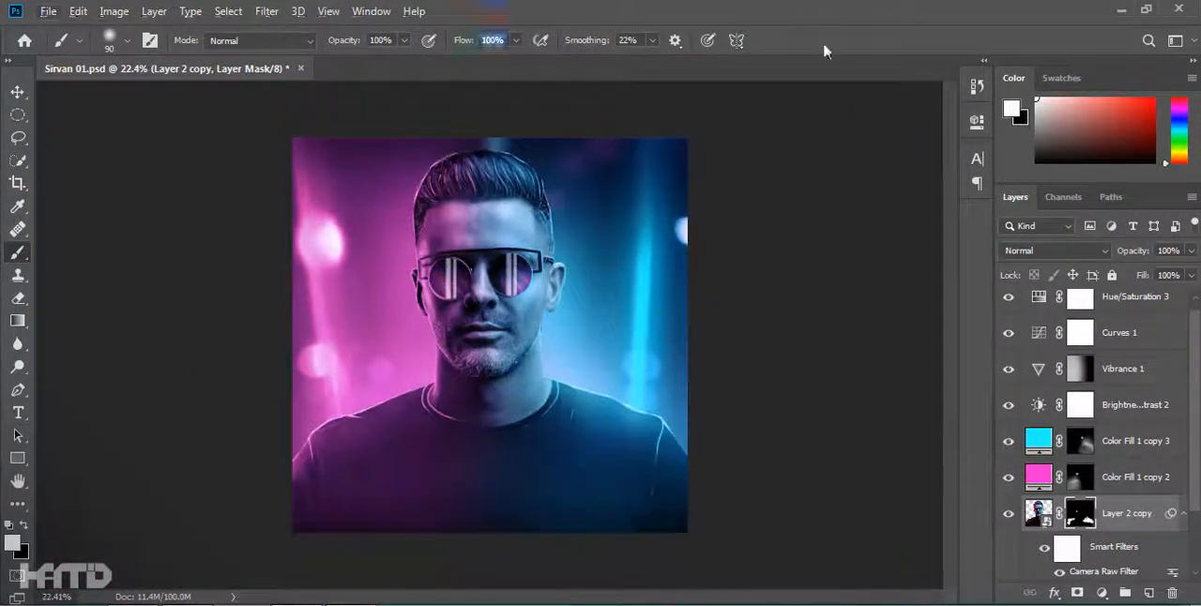
scroll(417, 199, up, 6)
scroll(375, 394, down, 9)
scroll(549, 291, down, 5)
scroll(549, 291, down, 2)
key(v)
click(1131, 296)
click(1102, 593)
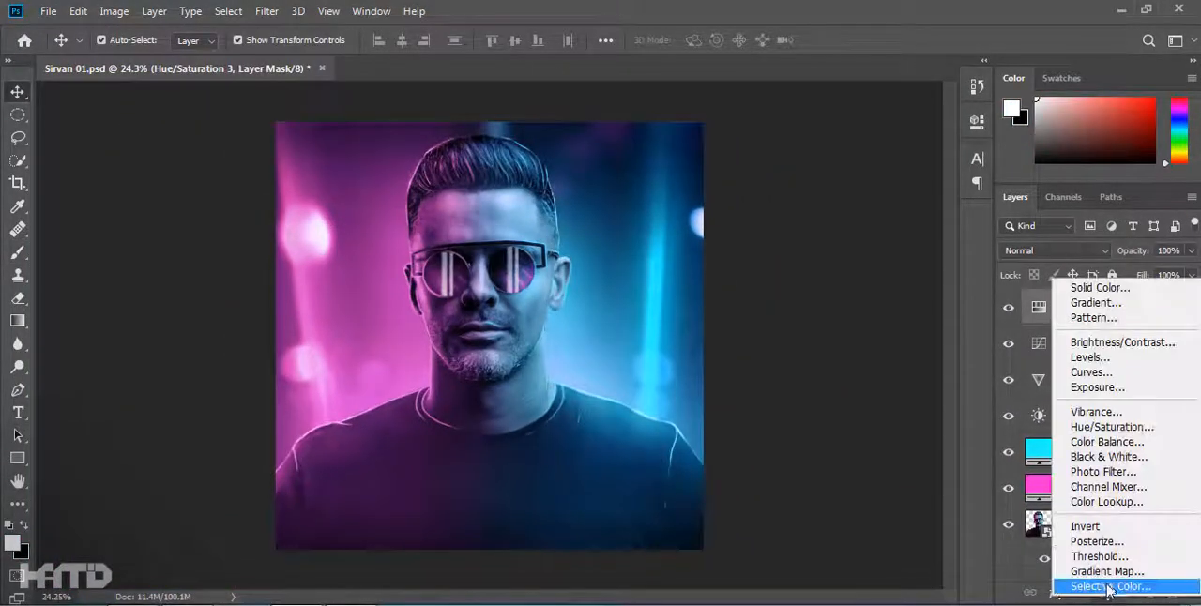
click(1109, 587)
click(927, 115)
key(Delete)
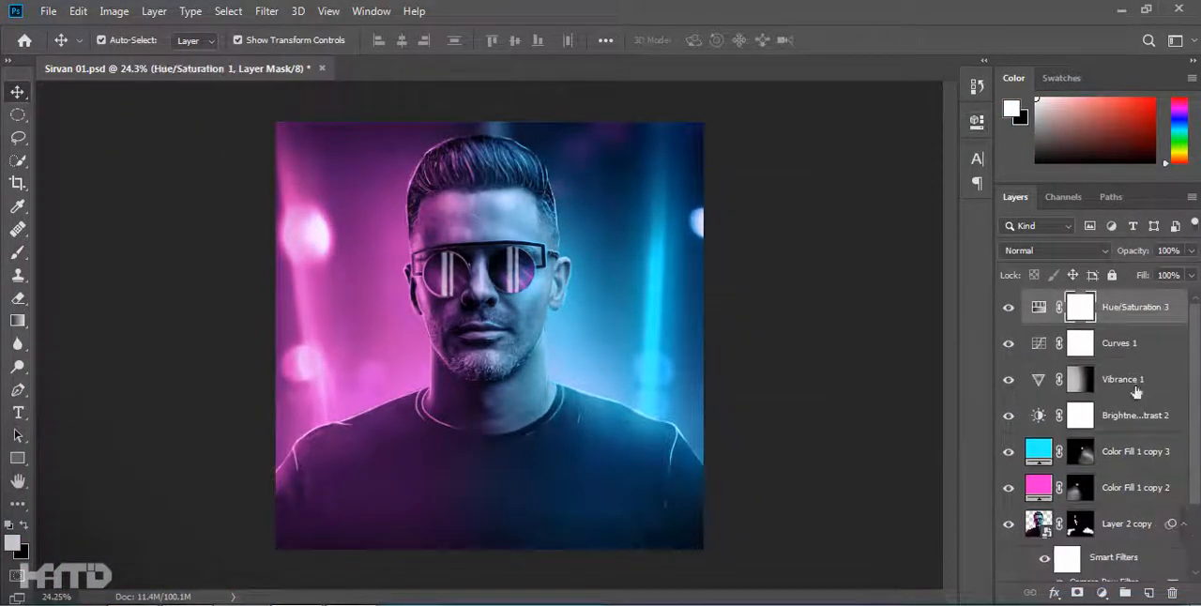
Expand Group 1 and add a pale cyan solid color fill layer with a black mask at its top.
scroll(1132, 422, down, 5)
click(1070, 571)
click(1029, 571)
click(1131, 528)
click(1102, 593)
click(1100, 278)
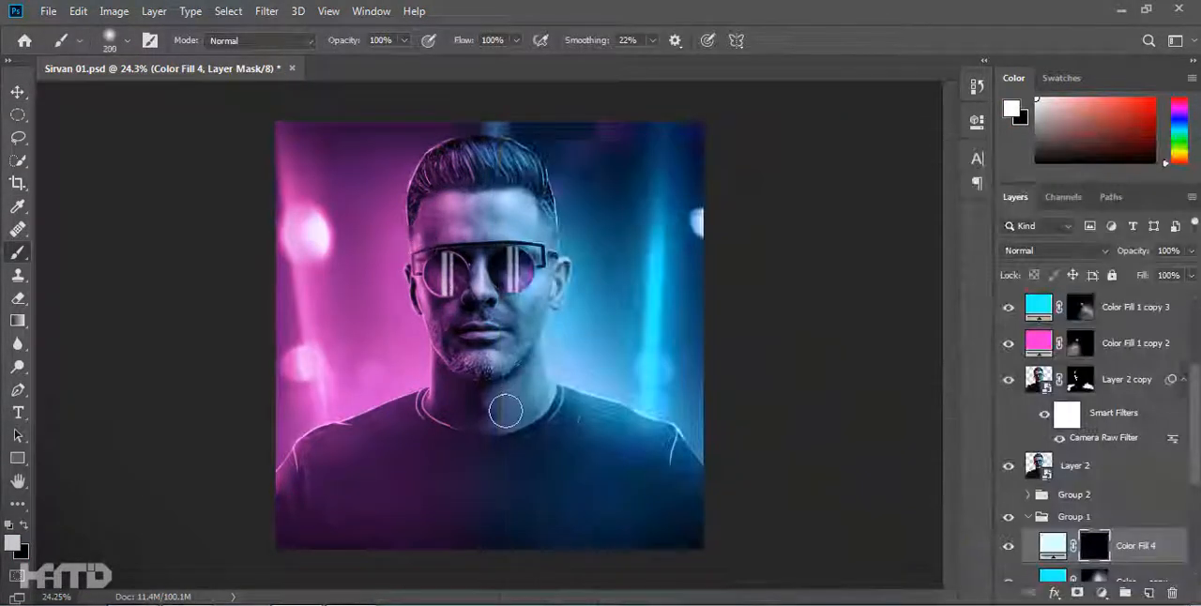
Paint a faint glow on the Color Fill 4 mask with a soft white brush up to 1900 px at 25% opacity and flow.
text(25)
key(Return)
click(492, 273)
key(bracketright)
key(bracketright)
key(bracketright)
key(bracketright)
key(bracketright)
key(bracketright)
key(bracketright)
key(bracketright)
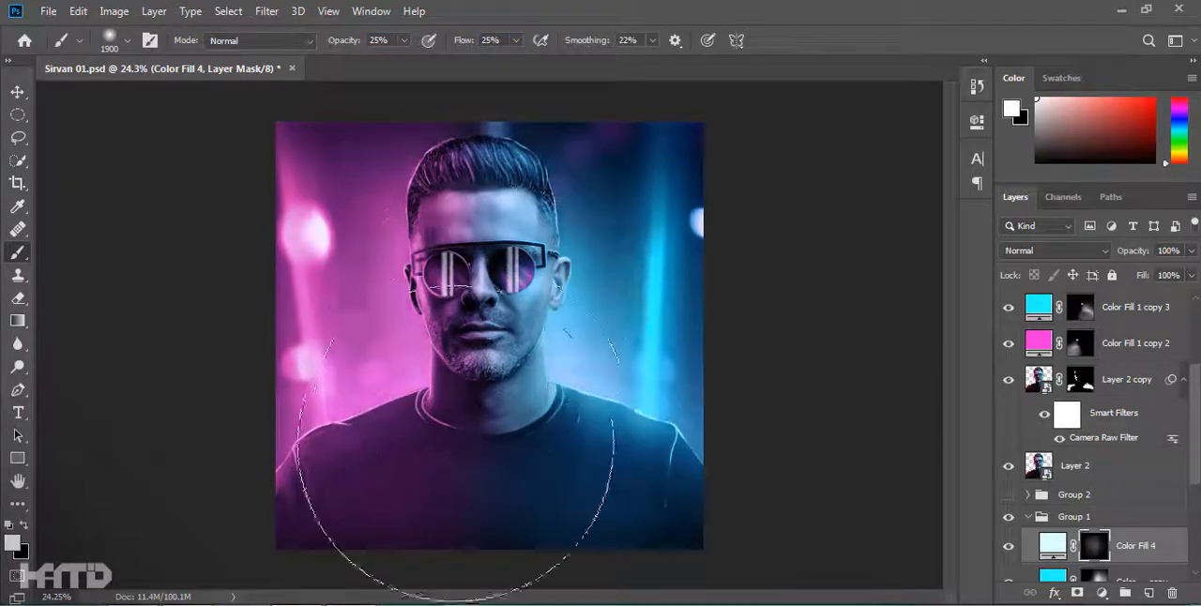
key(bracketleft)
key(bracketleft)
key(bracketleft)
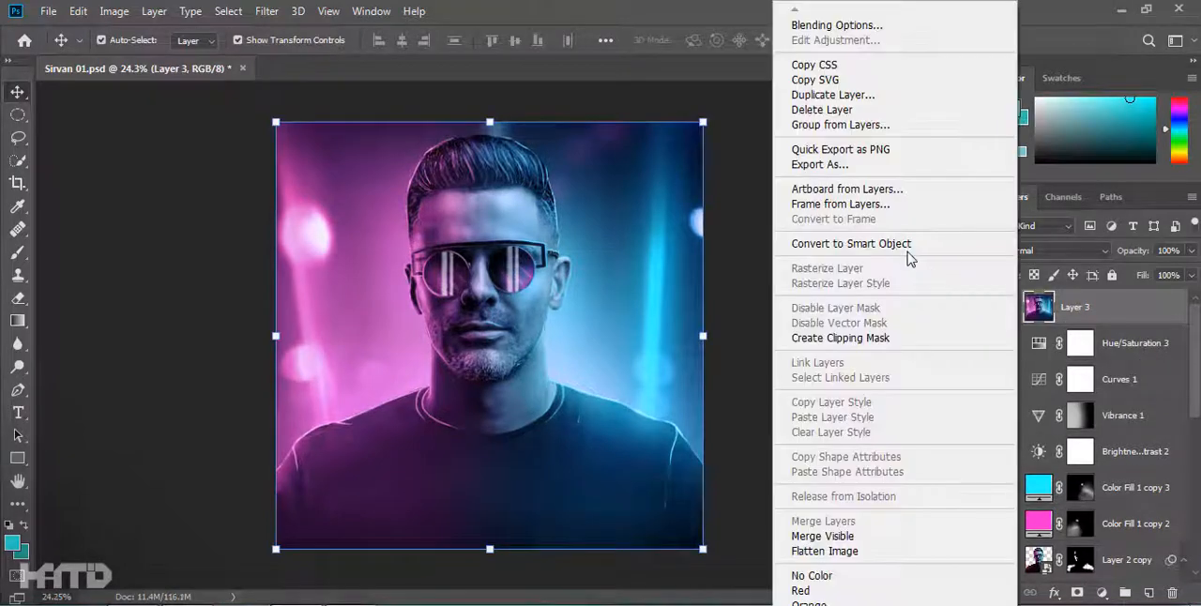
Stamp the visible layers into a smart object and apply Camera Raw with tint +7, contrast -6, highlights +29, shadows -7 and whites +11.
click(882, 234)
click(267, 11)
click(314, 116)
scroll(968, 285, up, 5)
click(964, 271)
drag(952, 269, 959, 300)
drag(952, 367, 970, 454)
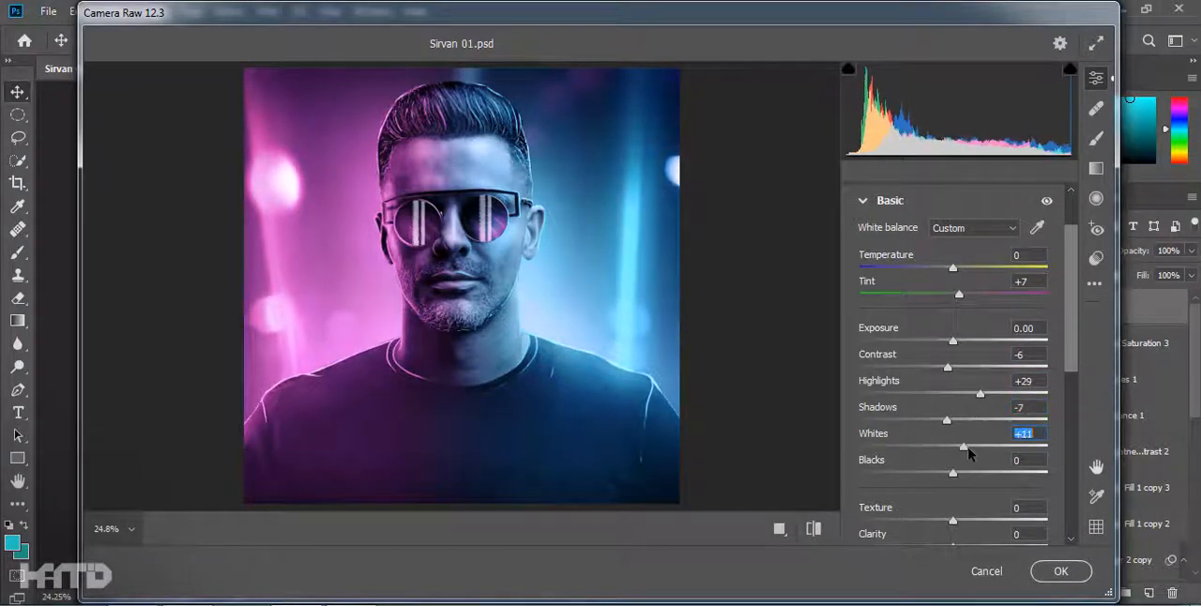
scroll(965, 472, down, 3)
click(1061, 571)
click(737, 378)
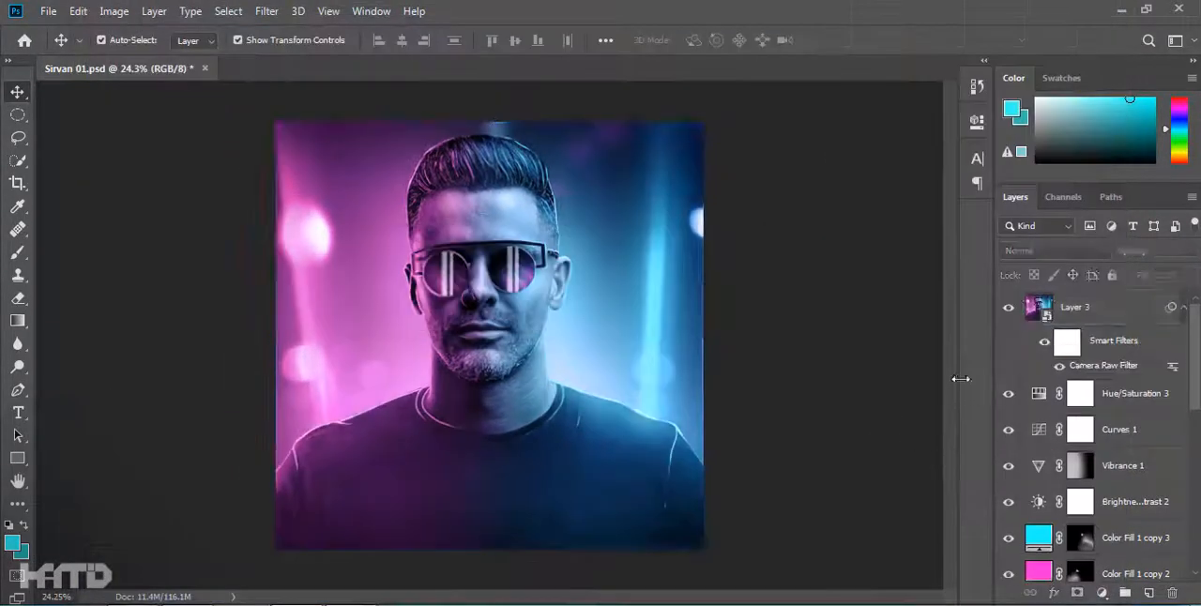
Create an Overlay layer filled with 50% gray above Layer 3 and convert it to a smart object.
scroll(713, 360, down, 2)
click(1087, 307)
scroll(535, 319, up, 5)
alt+click(1150, 593)
click(521, 239)
click(490, 346)
click(500, 262)
click(743, 166)
right_click(1086, 308)
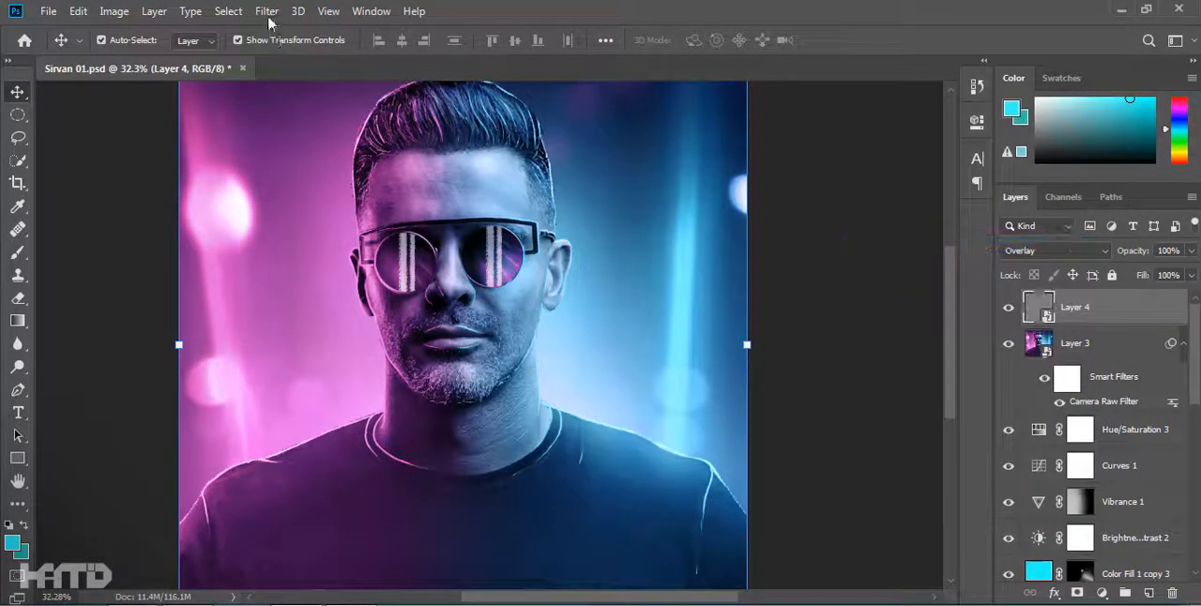
Add 12% Gaussian monochromatic noise to the gray Overlay layer.
click(267, 11)
mouse_move(322, 266)
click(535, 261)
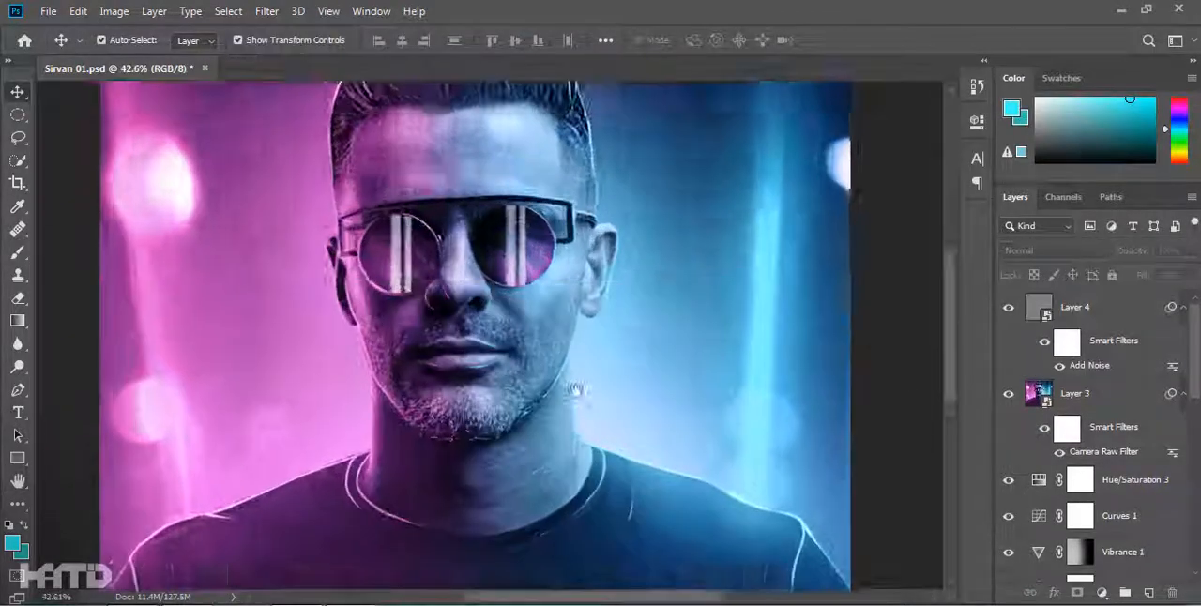
scroll(644, 393, down, 3)
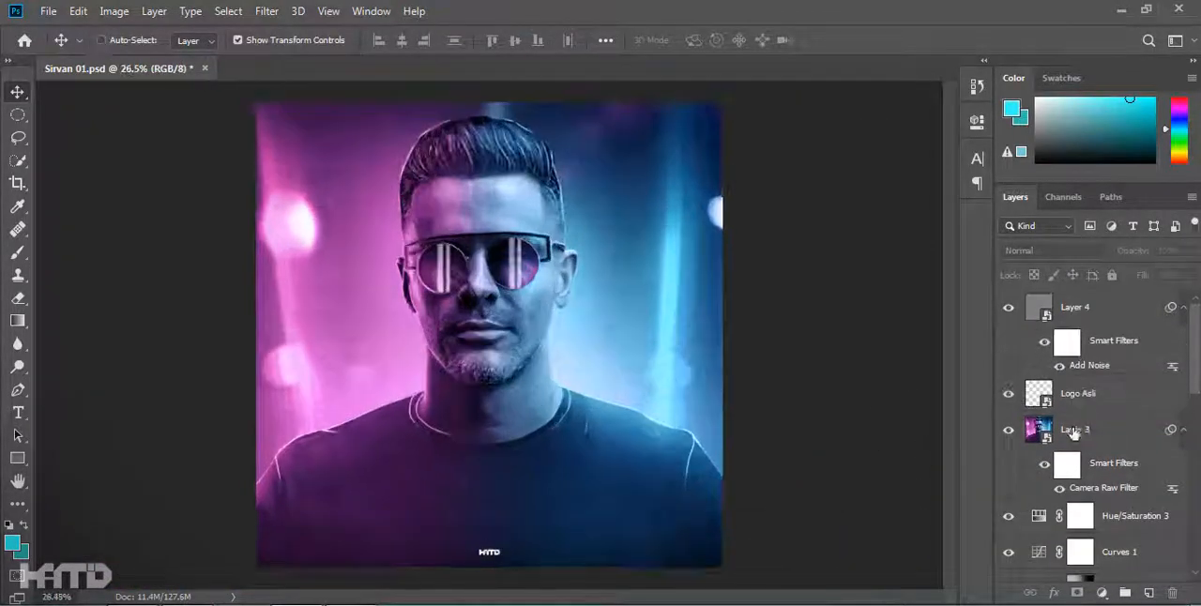
Group and hide all the layers beneath Layer 3, and save the document.
click(1079, 432)
scroll(1100, 404, down, 3)
click(1114, 429)
scroll(1098, 469, down, 10)
shift+click(1091, 560)
key(ctrl+g)
click(1054, 552)
key(ctrl+s)
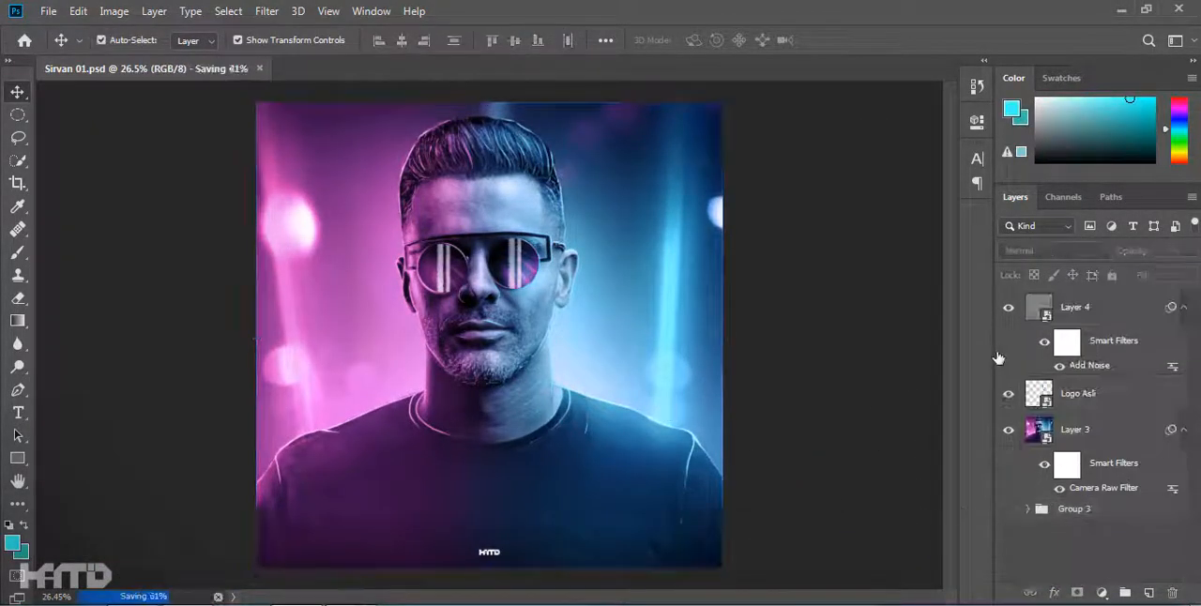
Add a Brightness/Contrast adjustment above Layer 3 with raised contrast and lowered brightness.
click(1093, 430)
click(1102, 594)
click(1100, 329)
drag(826, 254, 853, 254)
drag(826, 222, 786, 222)
click(925, 115)
Mask the darkening off the image center with a large soft black brush and lower the Brightness/Contrast 4 layer's opacity.
scroll(643, 320, down, 3)
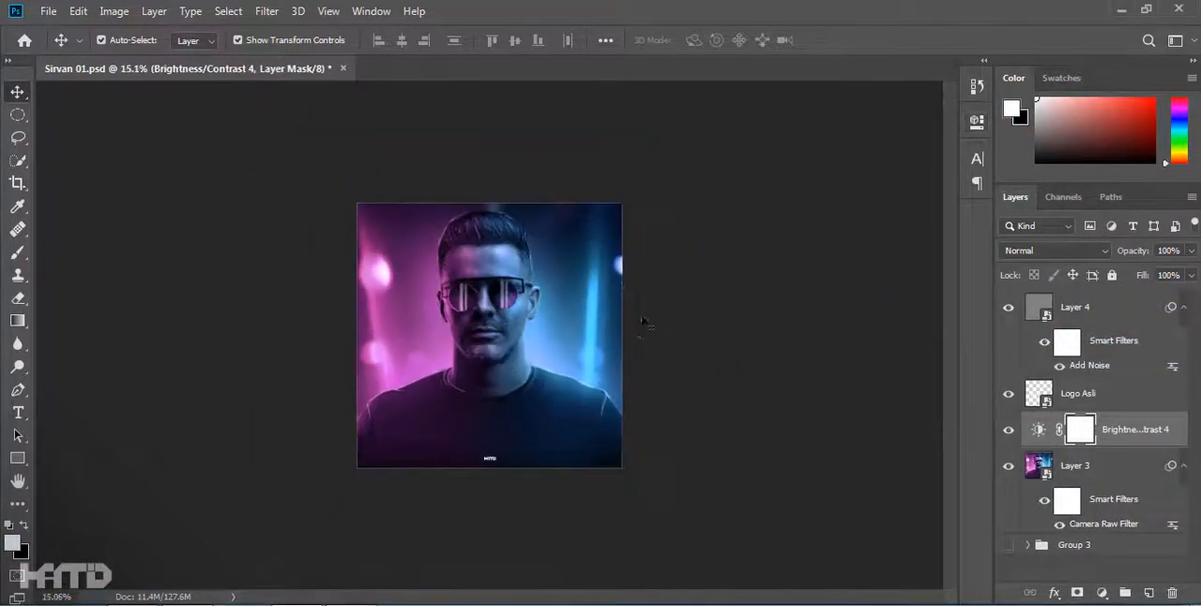
key(b)
click(496, 346)
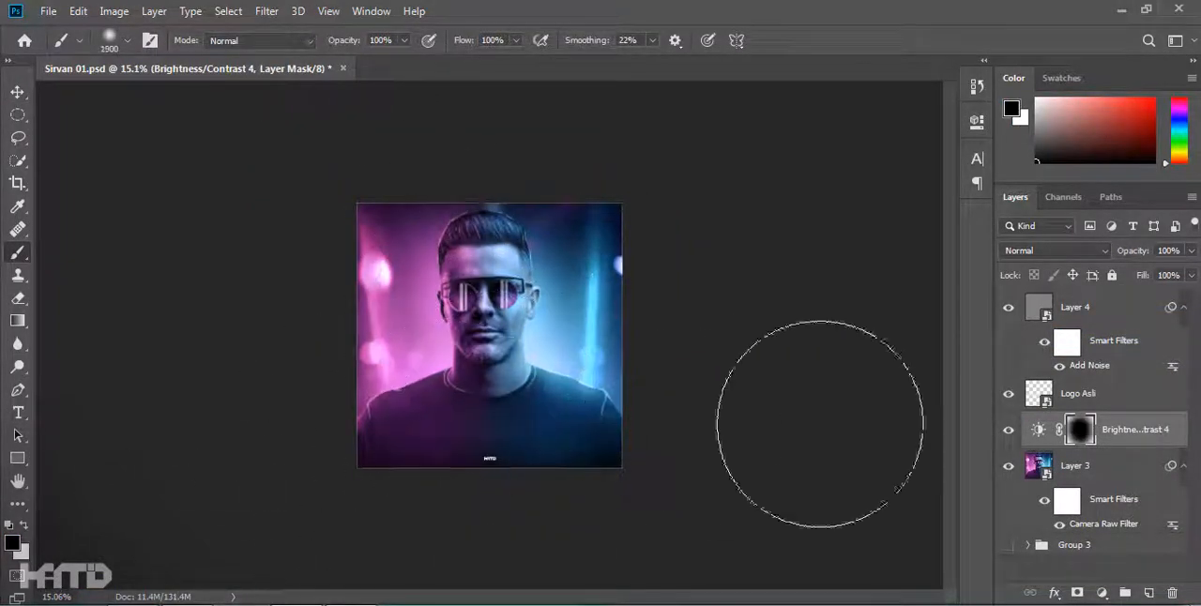
scroll(199, 521, up, 2)
click(1009, 429)
click(1009, 430)
key(bracketleft)
key(bracketleft)
key(bracketleft)
scroll(521, 263, up, 3)
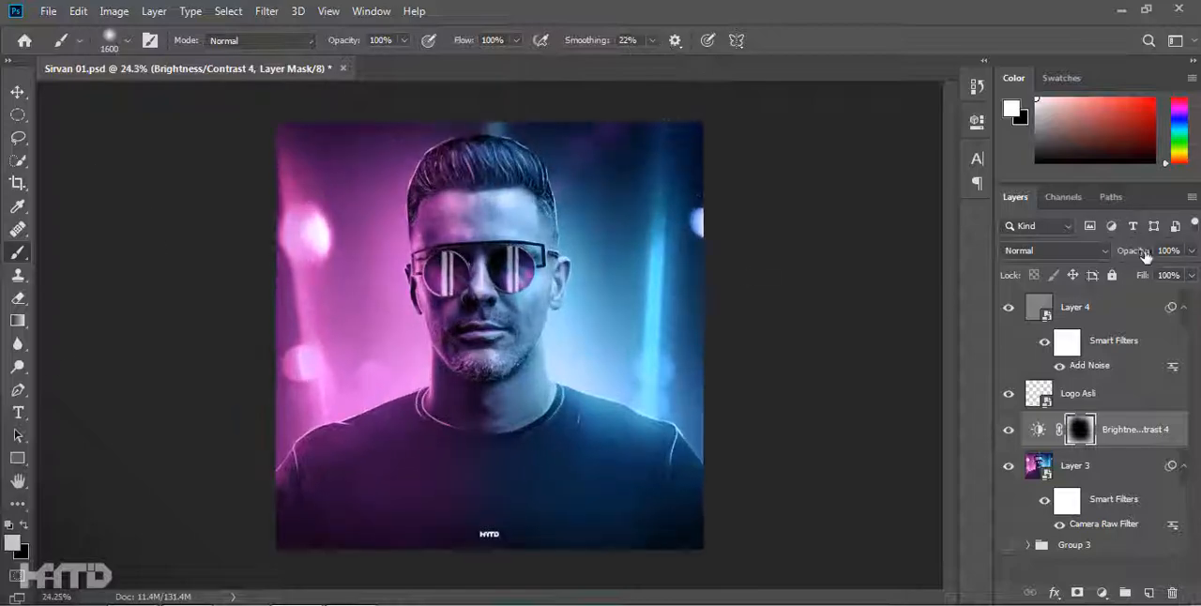
drag(1147, 253, 788, 253)
Add a second Brightness/Contrast adjustment with brightness -12 and contrast 19, and save the document.
click(1101, 593)
click(1108, 333)
drag(824, 221, 806, 222)
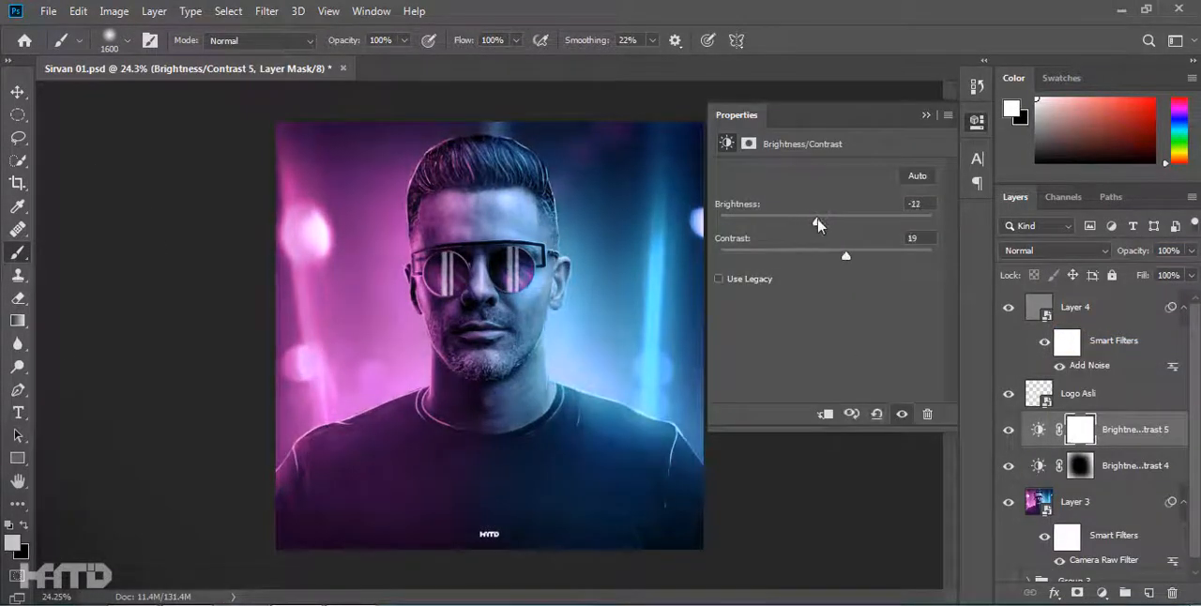
click(977, 122)
key(v)
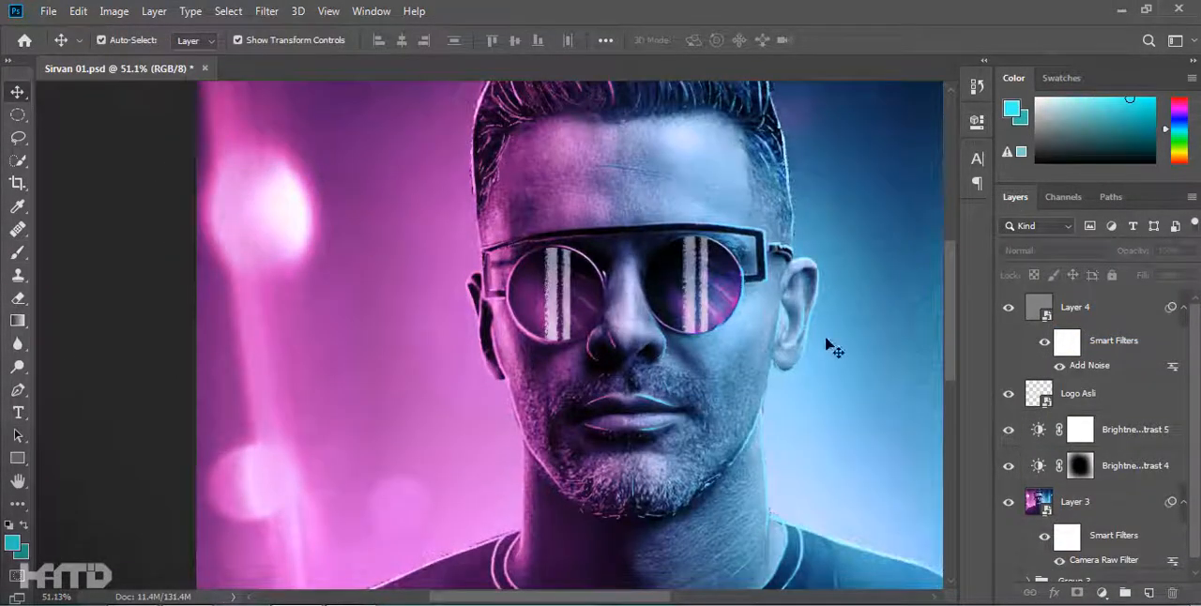
drag(762, 350, 659, 322)
scroll(738, 318, down, 2)
key(ctrl+s)
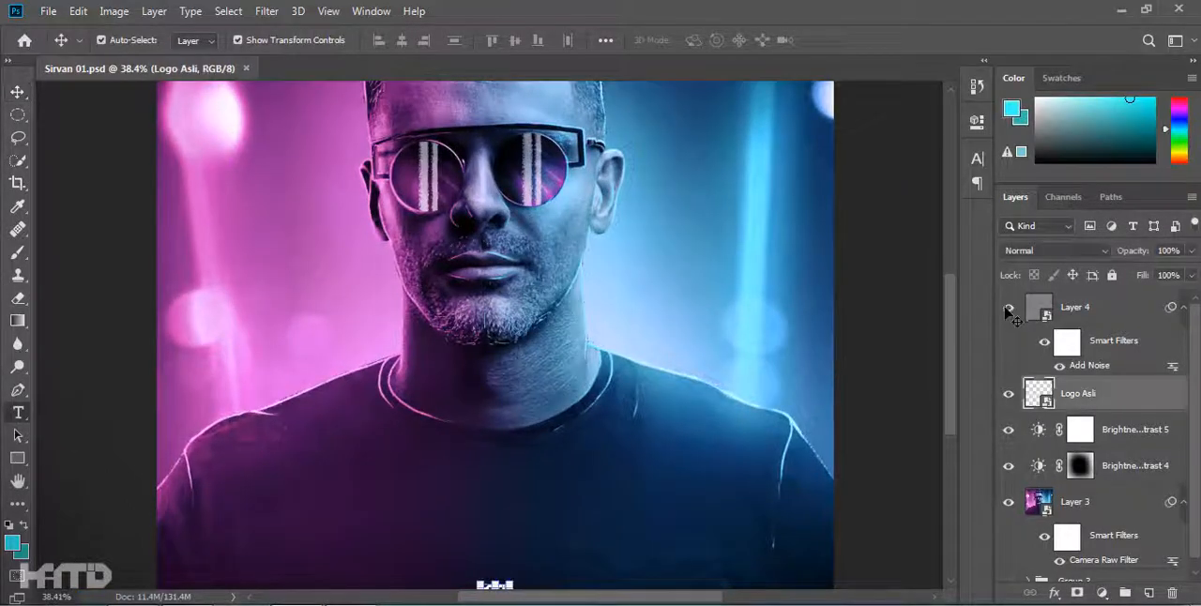
Hide the noise layer and place the white text "Sirvan" on the right side of the shirt's chest.
key(t)
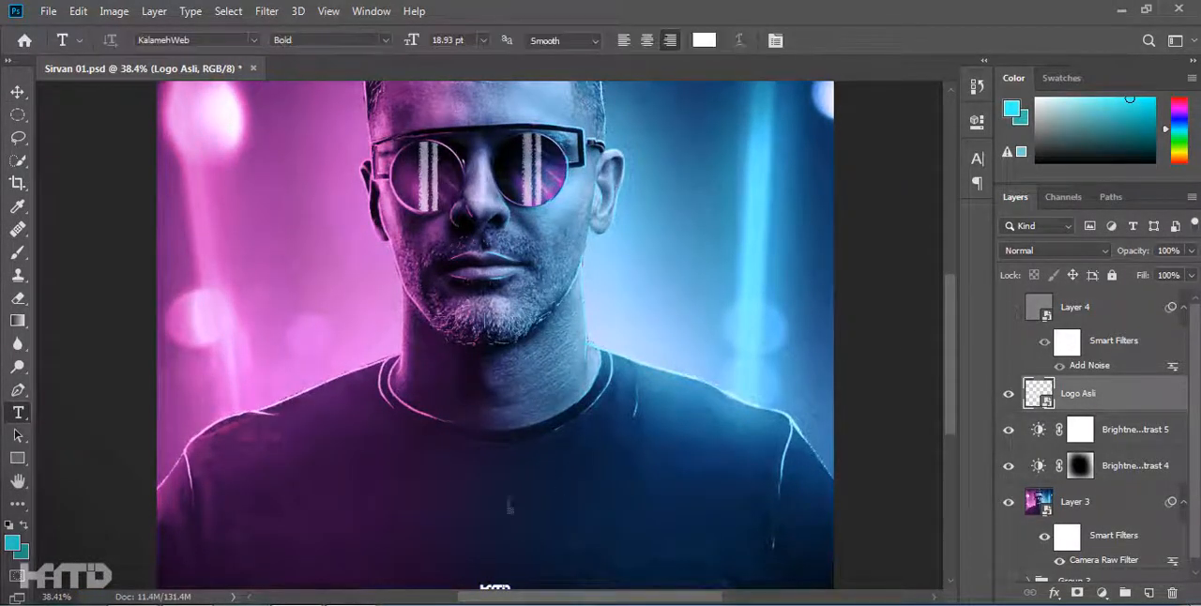
click(477, 491)
click(977, 157)
click(924, 150)
text(Sirvan)
key(ctrl+Return)
drag(427, 479, 673, 468)
Preview the installed fonts on the "Sirvan" text and apply a slanted brush-script font.
click(254, 38)
drag(469, 310, 477, 268)
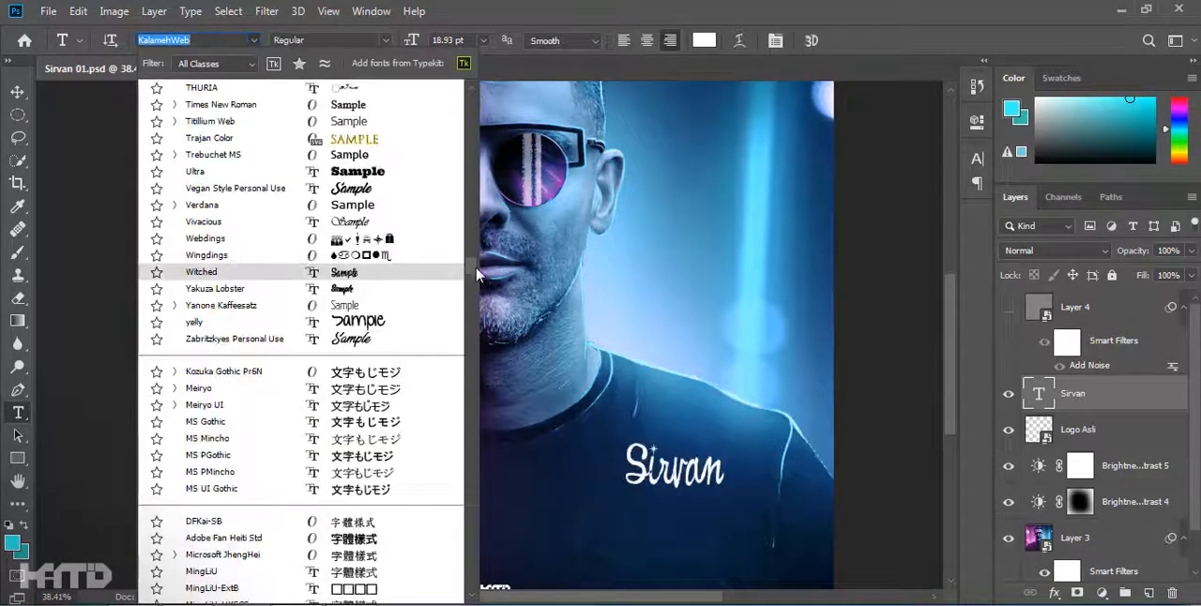
scroll(354, 299, up, 5)
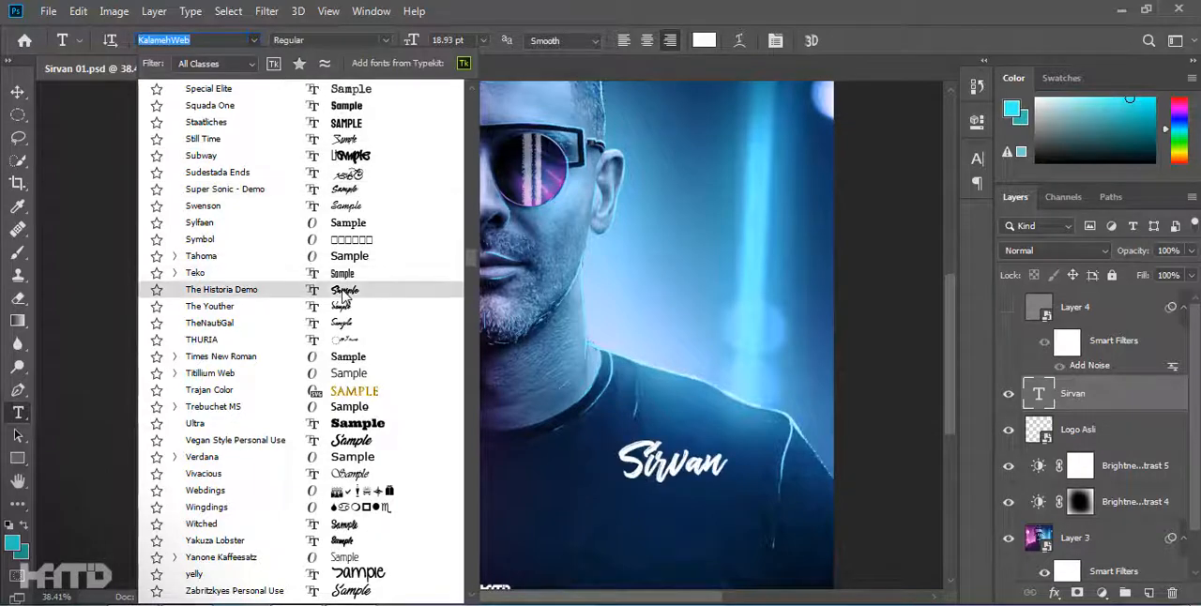
scroll(346, 295, up, 6)
scroll(360, 288, up, 1)
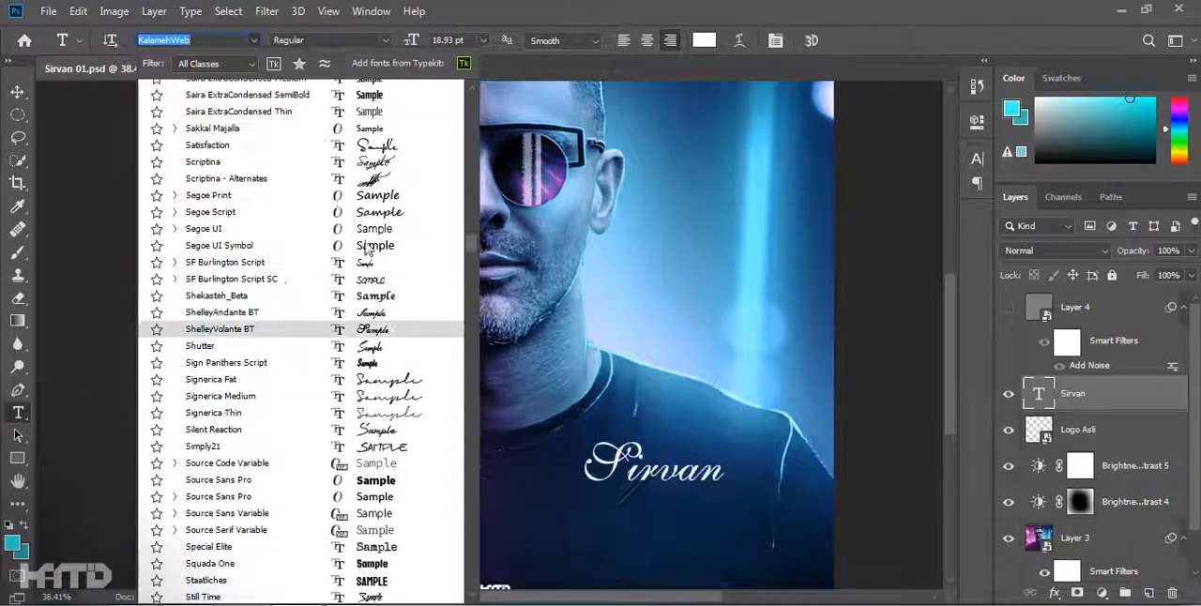
scroll(372, 260, up, 5)
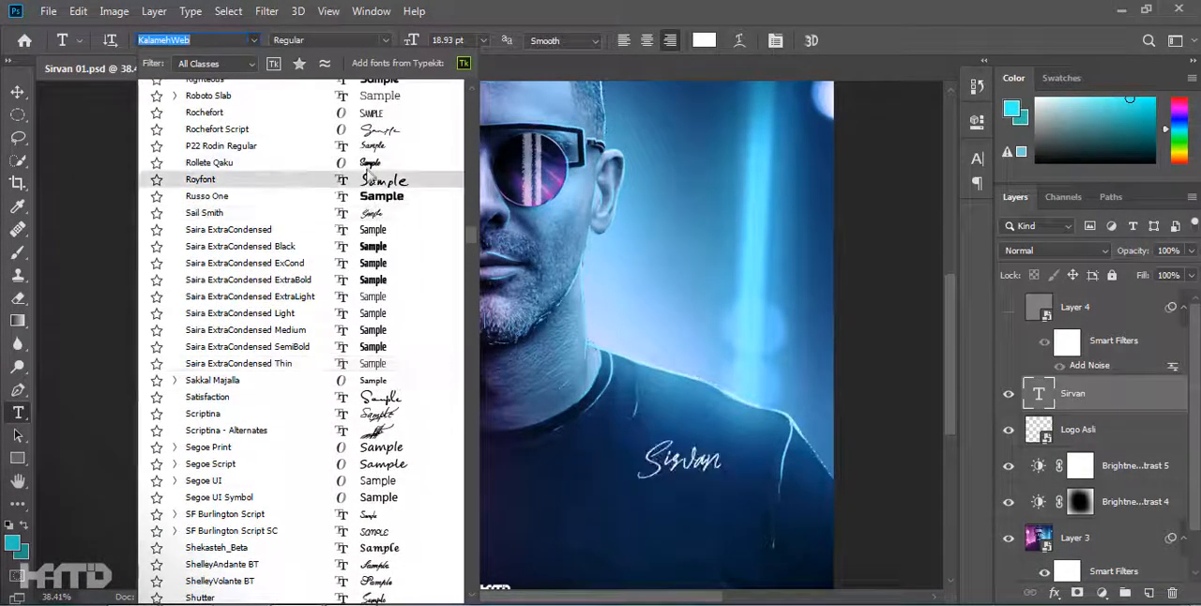
scroll(370, 176, up, 5)
scroll(357, 282, up, 20)
scroll(372, 260, up, 9)
scroll(387, 248, up, 1)
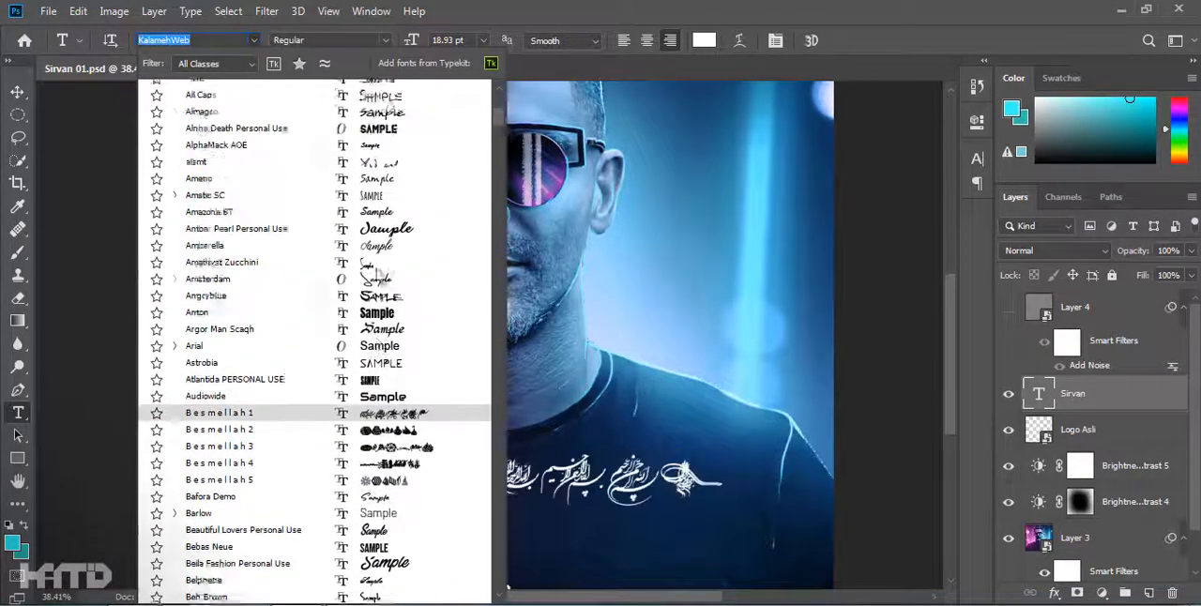
scroll(380, 273, down, 20)
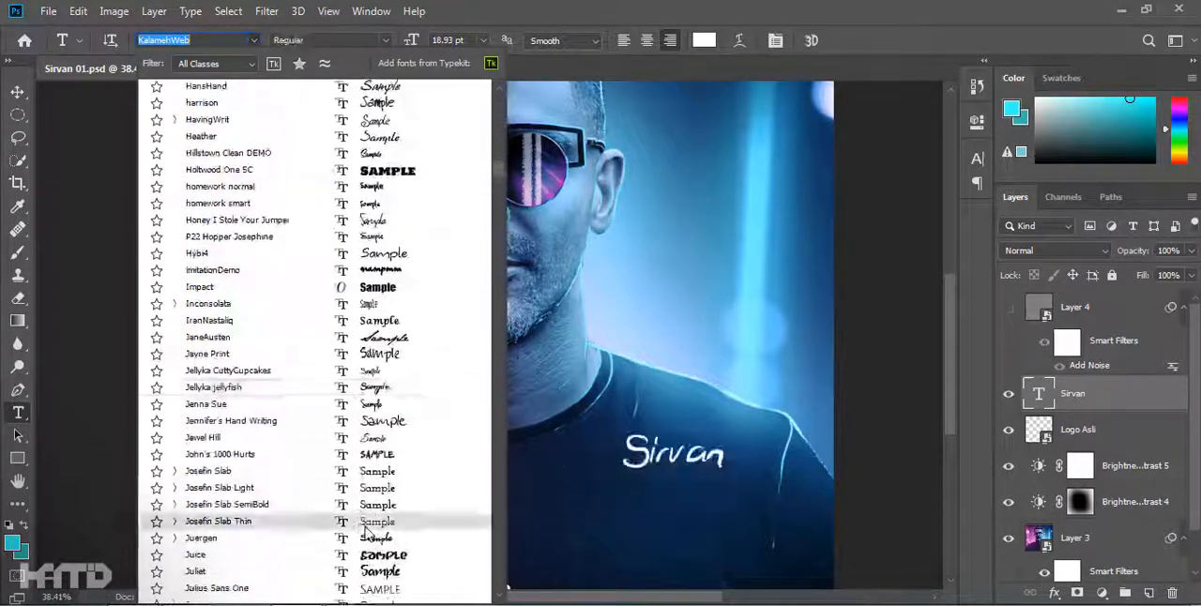
scroll(380, 502, down, 20)
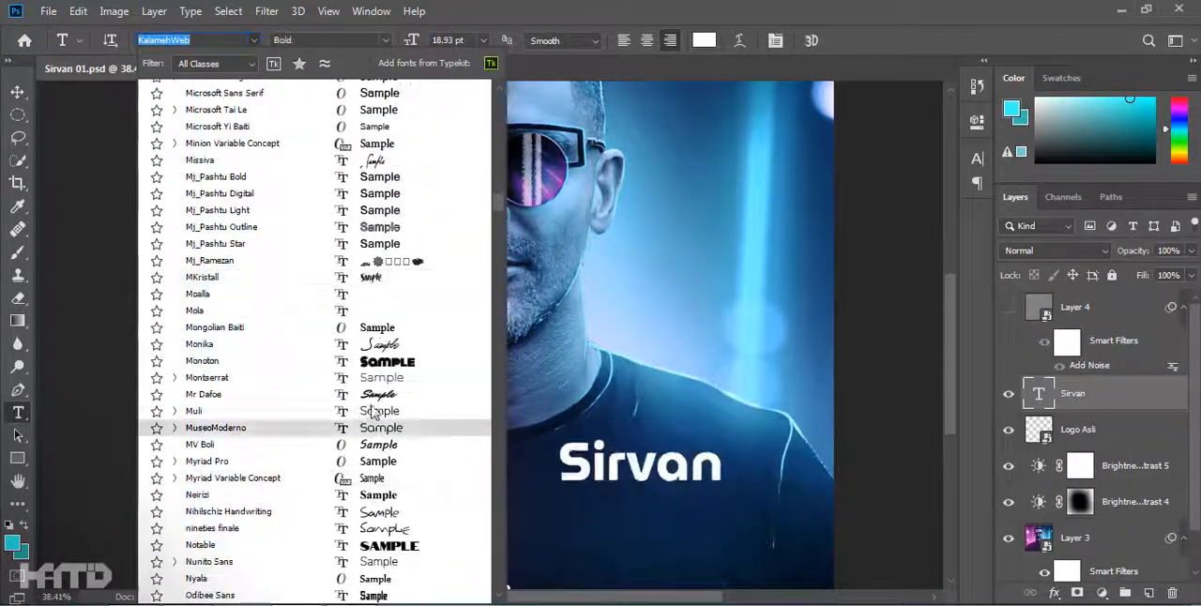
scroll(413, 477, down, 10)
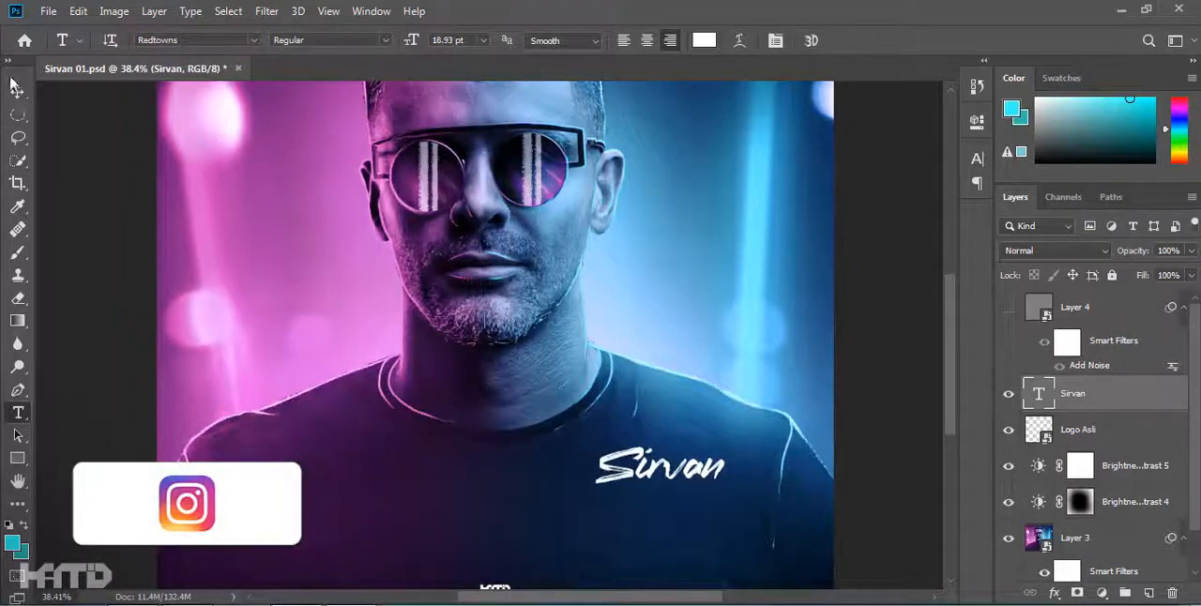
Skew the "Sirvan" text vertically by about -18° and center it horizontally on the canvas, lower on the shirt.
key(v)
drag(584, 469, 608, 447)
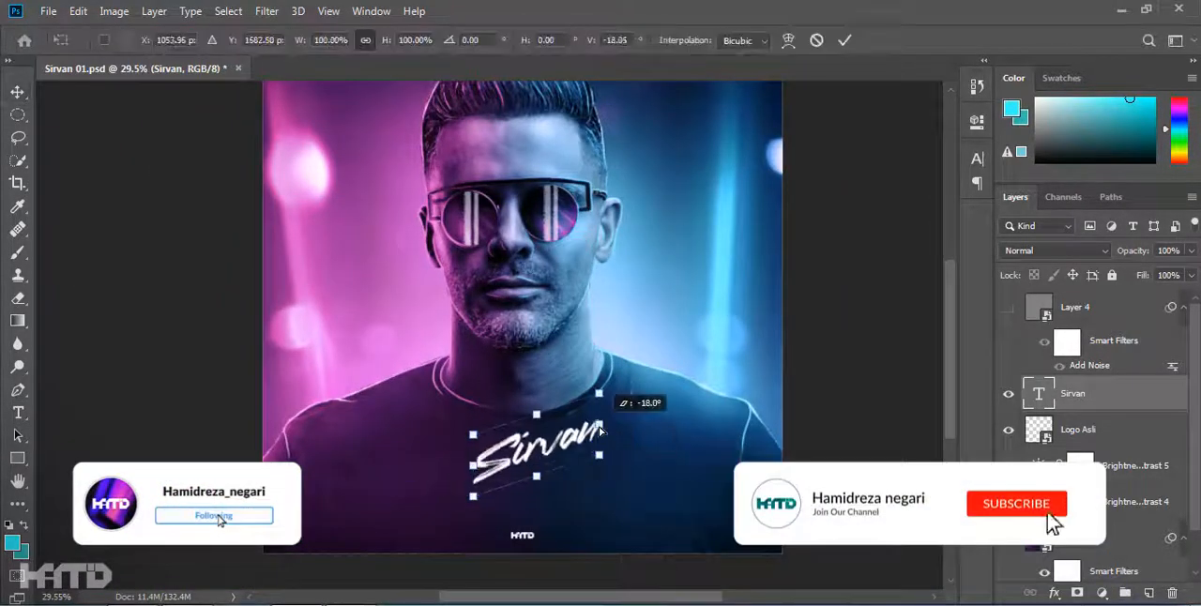
key(Return)
key(ctrl+a)
click(402, 41)
key(ctrl+d)
drag(536, 443, 535, 468)
Show the Layer 4 noise layer again and lock it completely.
click(1008, 307)
scroll(809, 368, down, 3)
click(809, 368)
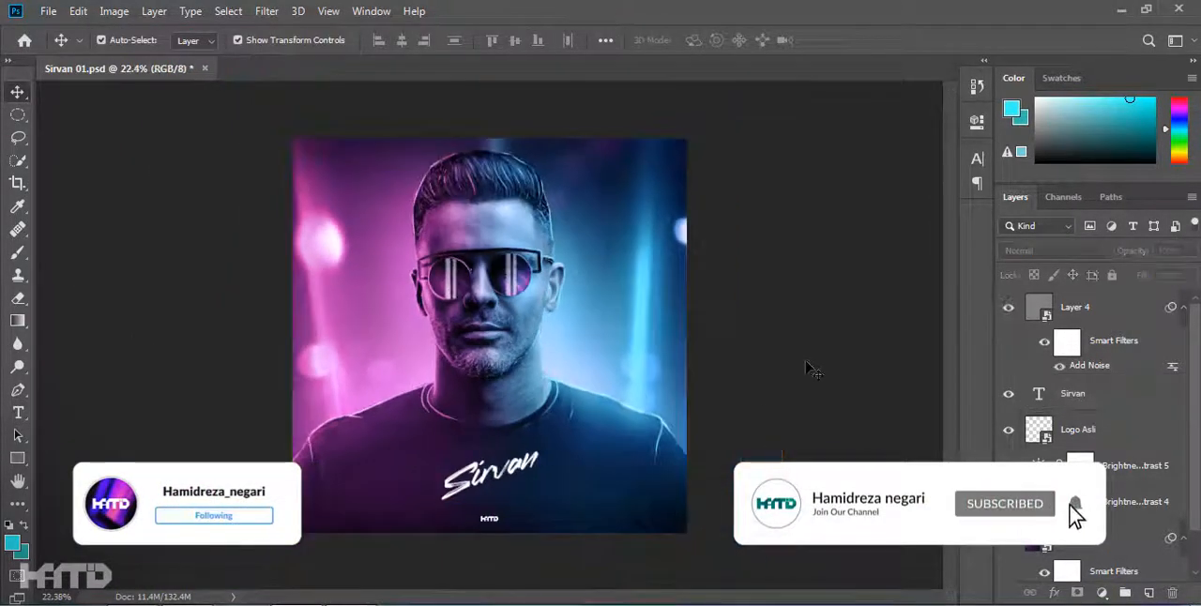
click(1089, 308)
click(1113, 275)
Reduce the upward slant of the "Sirvan" text by skewing its right end slightly down.
click(511, 474)
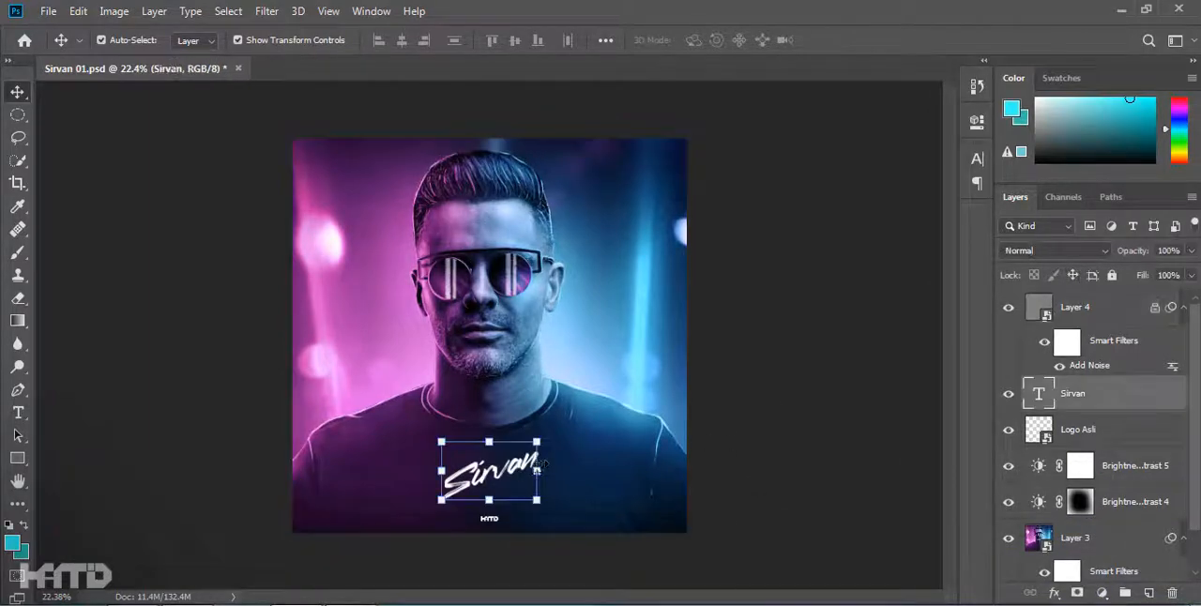
drag(537, 473, 538, 489)
key(Return)
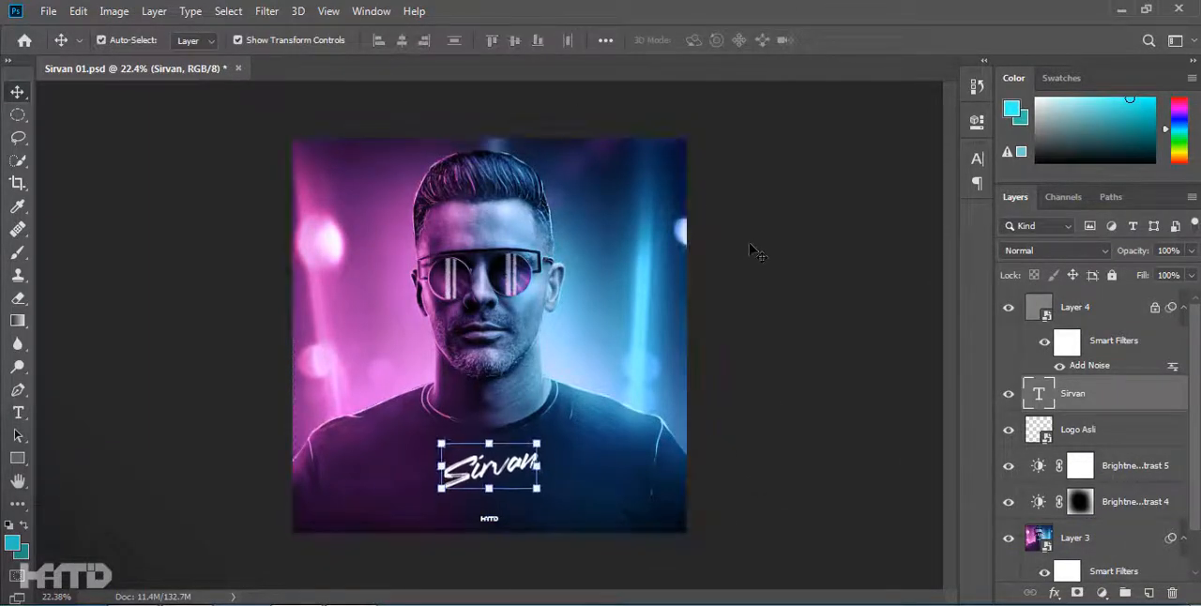
click(750, 245)
Stamp all visible layers into a new layer above Layer 4 and convert it to a smart object.
click(1093, 308)
key(ctrl+alt+shift+e)
right_click(1138, 311)
click(939, 263)
Open the Camera Raw filter on the stamped Layer 5 smart object and raise the Highlights slightly in the Basic settings.
click(269, 12)
click(333, 118)
click(910, 288)
mouse_move(968, 335)
mouse_down()
mouse_move(967, 349)
mouse_move(968, 328)
mouse_up()
drag(900, 401, 900, 401)
drag(971, 324, 972, 323)
scroll(948, 342, up, 2)
click(925, 271)
scroll(985, 394, down, 1)
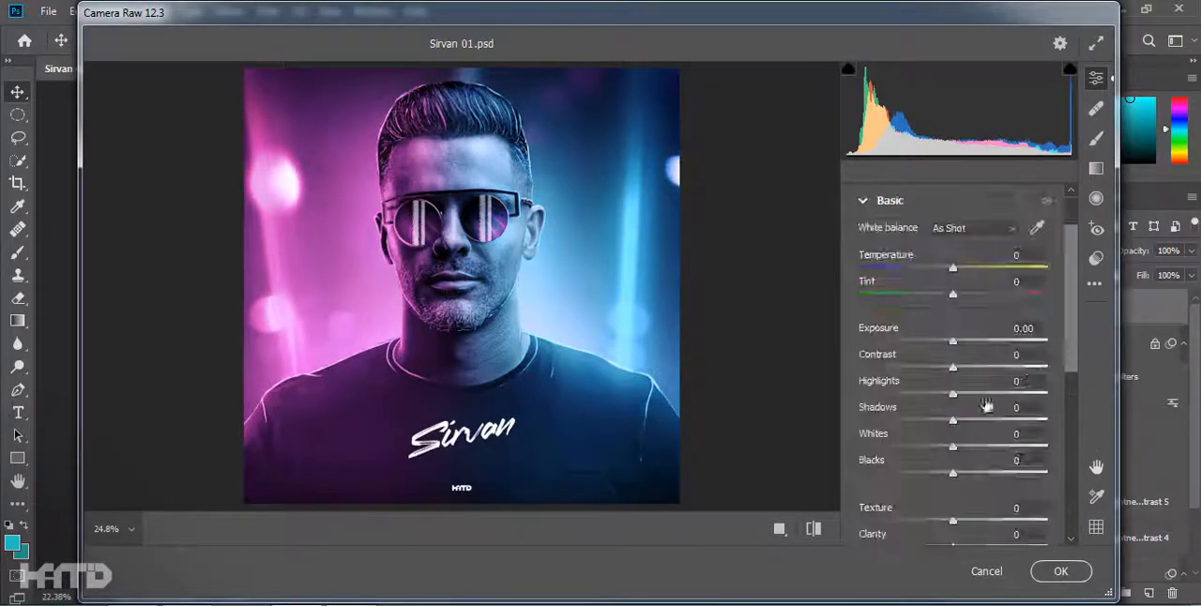
drag(954, 394, 979, 394)
Darken the edges with a vignette of about -19, strongly lower its midpoint, slightly reduce its roundness, and apply the filter.
scroll(992, 392, down, 5)
click(948, 492)
drag(954, 494, 936, 494)
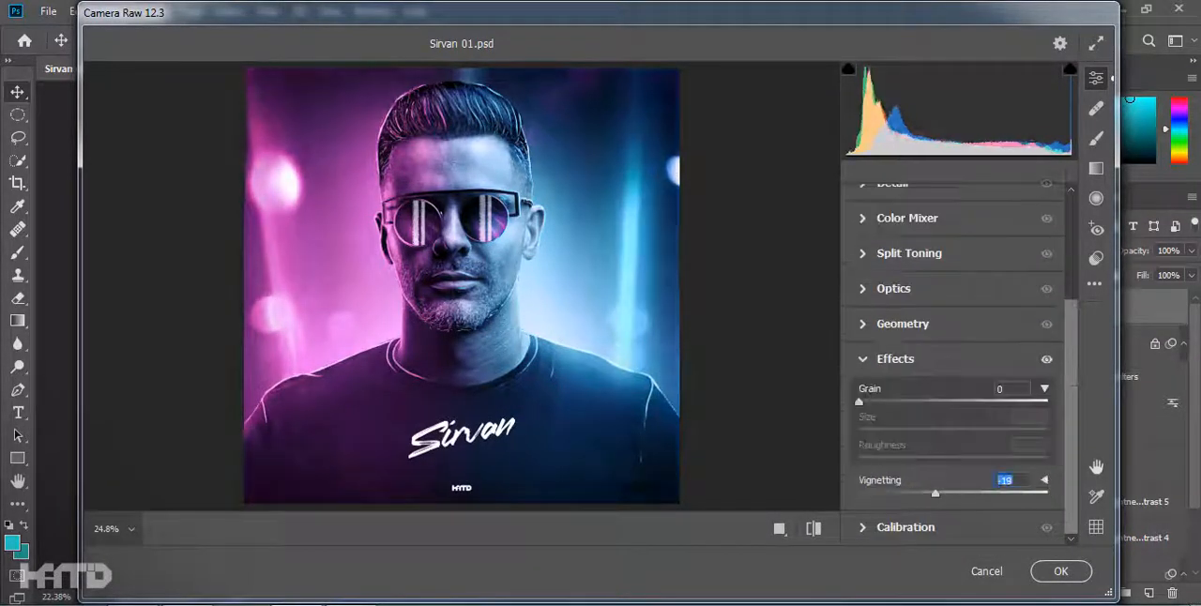
click(1045, 481)
drag(953, 407, 883, 406)
drag(953, 435, 949, 434)
drag(935, 348, 942, 373)
click(1047, 572)
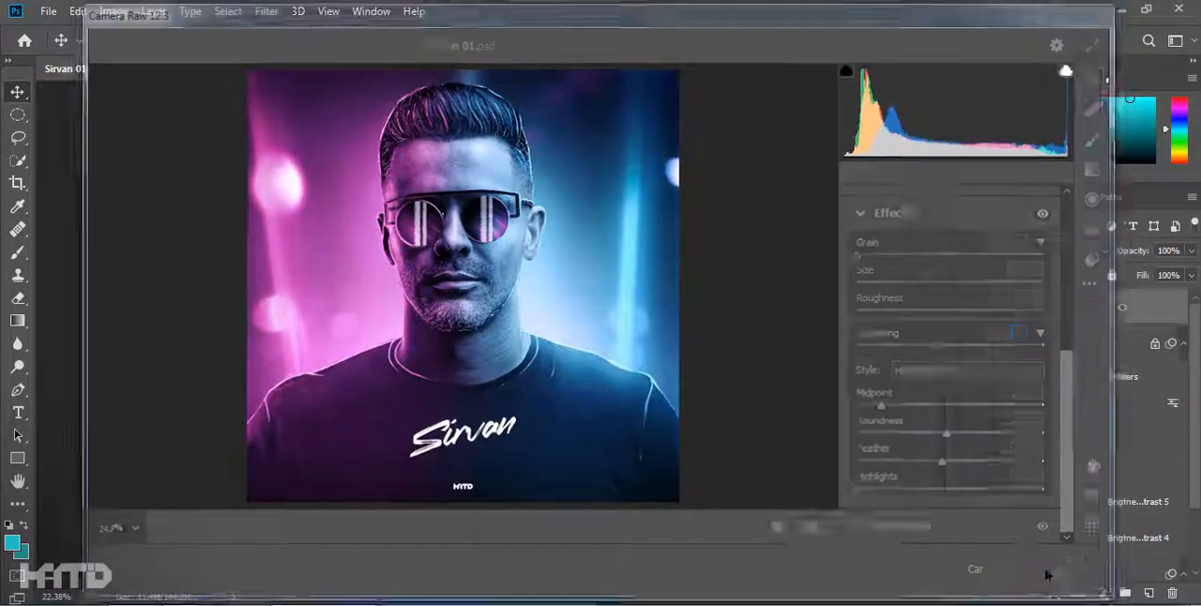
Add a Vibrance adjustment layer above Layer 5 with Saturation at -100 to turn the image black and white.
scroll(698, 378, down, 2)
scroll(687, 383, up, 5)
scroll(528, 338, down, 7)
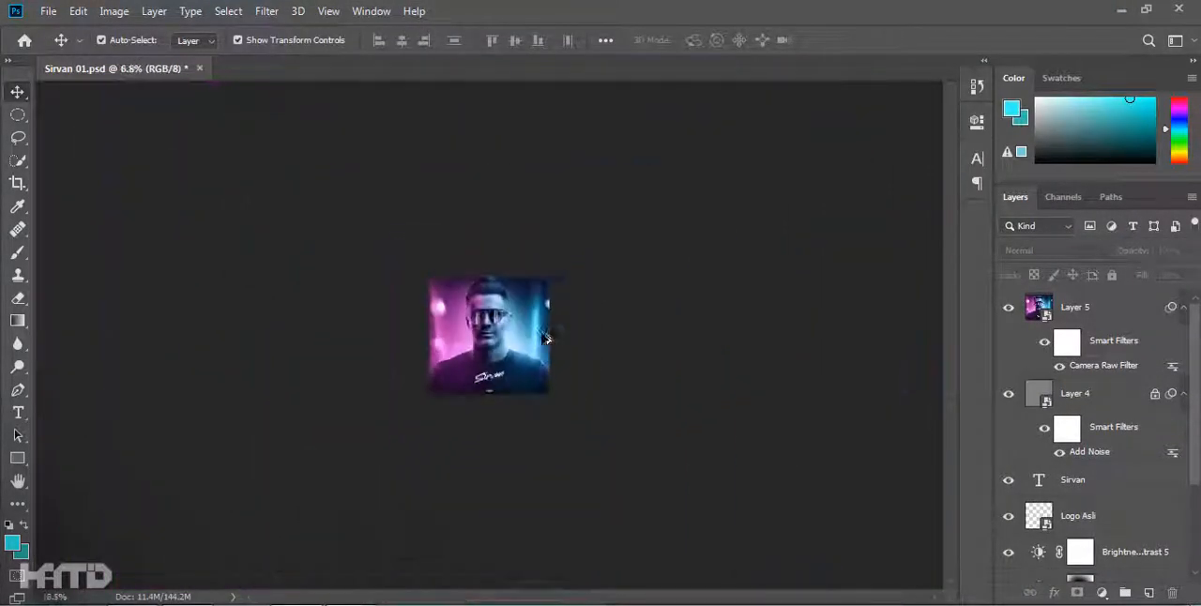
scroll(527, 338, up, 4)
click(1102, 593)
click(1098, 410)
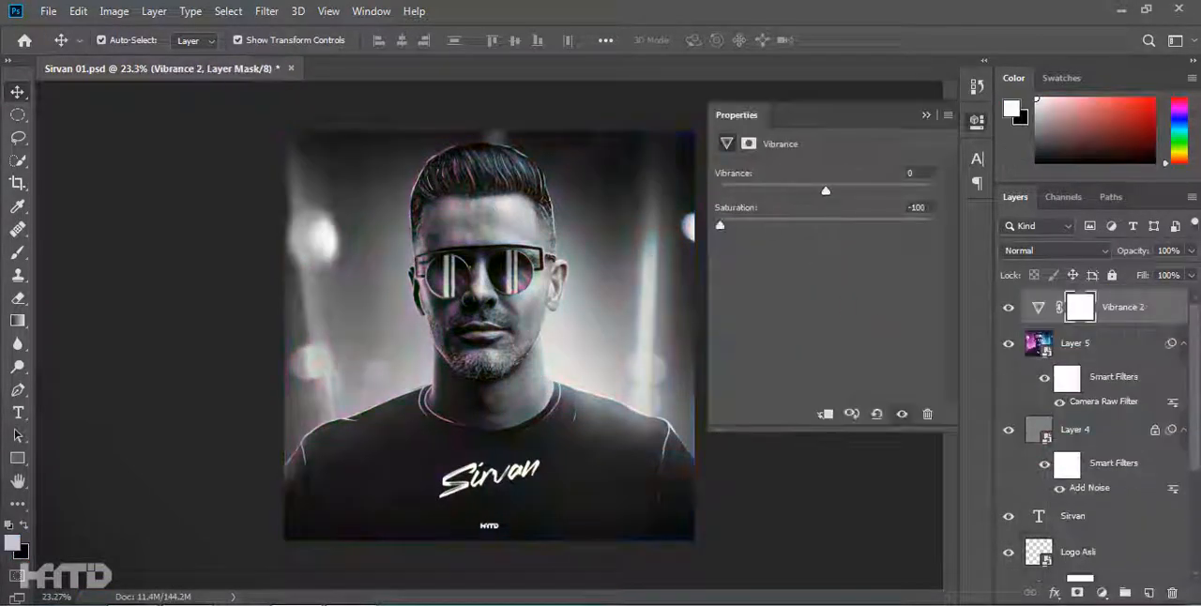
Add an Exposure adjustment layer above the Vibrance layer.
click(1102, 593)
click(1107, 384)
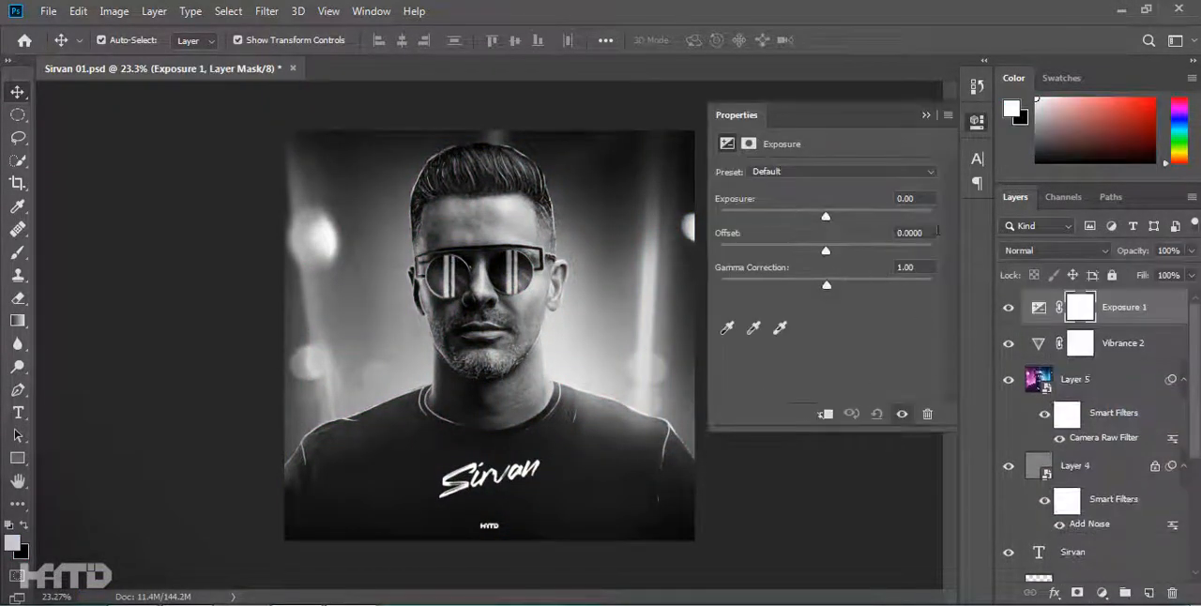